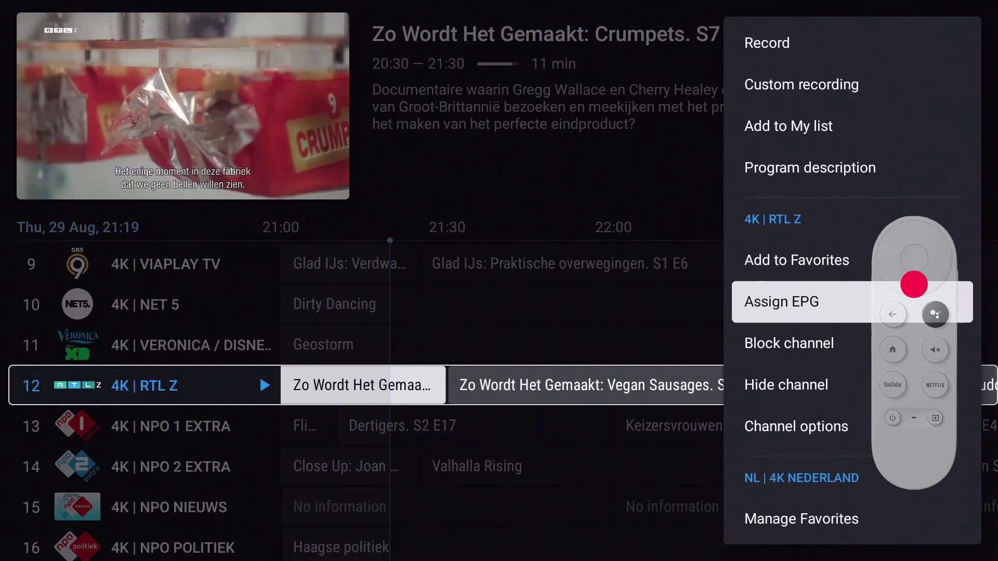
pyautogui.press('Down')
pyautogui.press('Down')
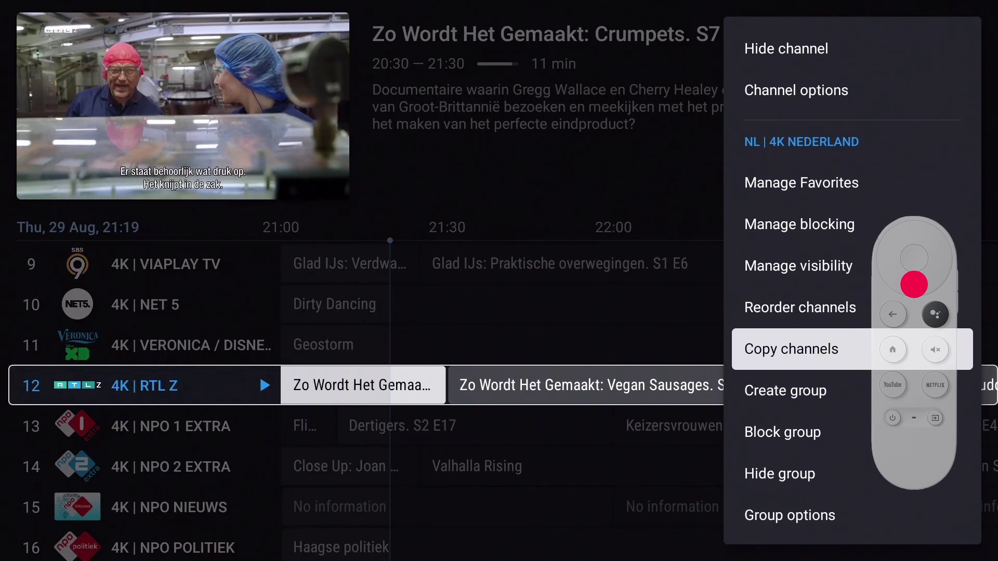
# - Use the guide's context menu to create a group 'Dutch' with My IPTV as parent playlist
pyautogui.press('Return')
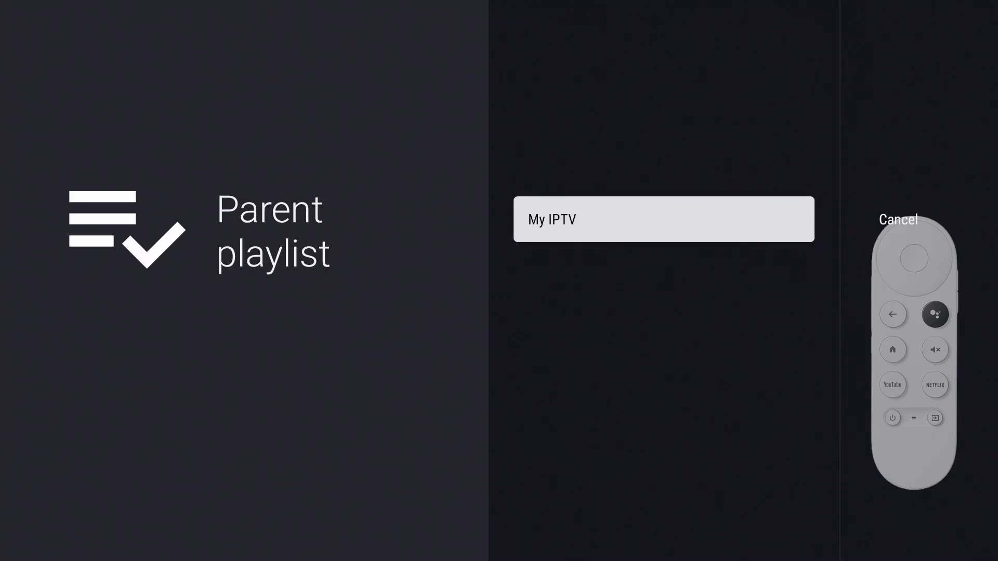
pyautogui.press('Return')
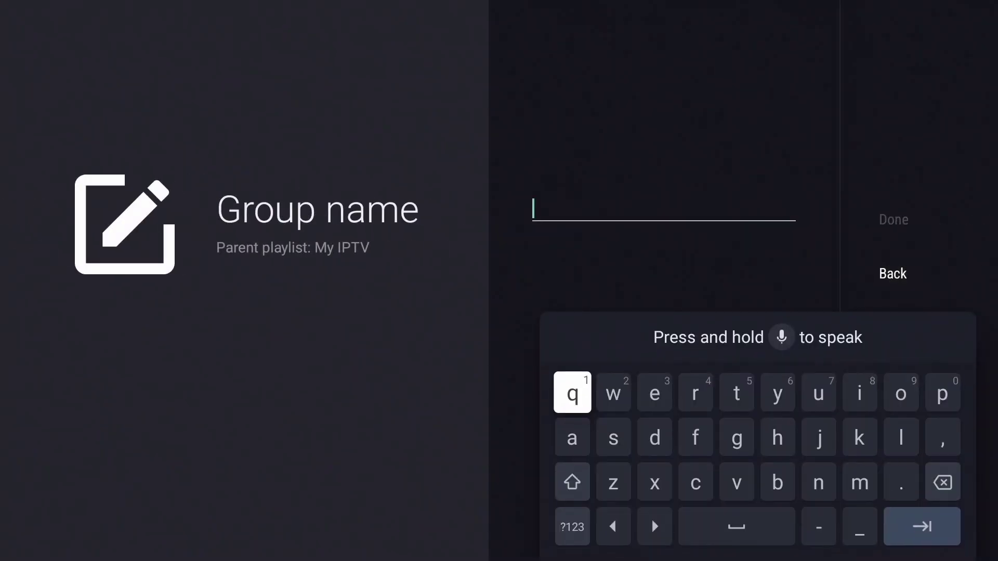
pyautogui.write('Dutch')
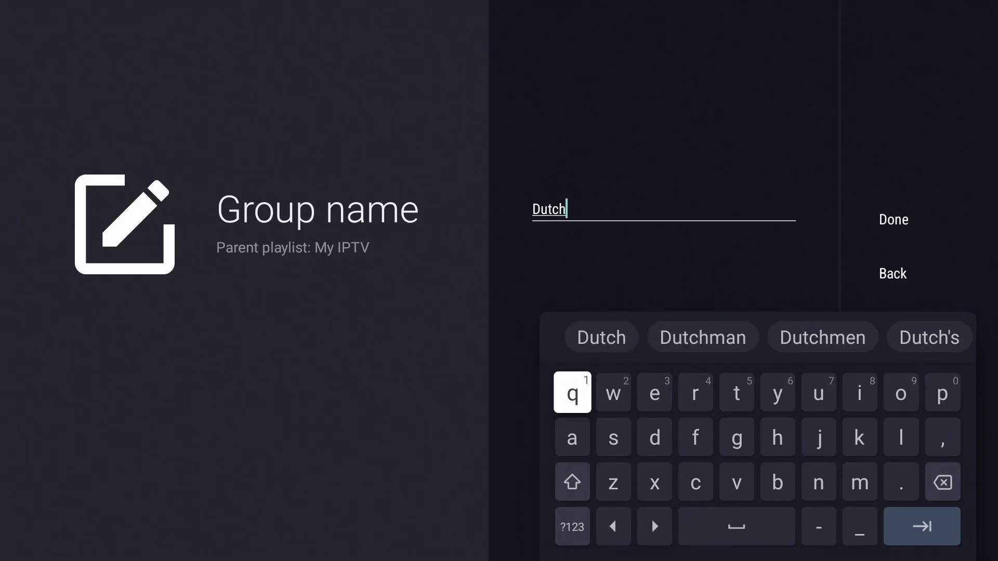
pyautogui.press('Return')
pyautogui.press('Return')
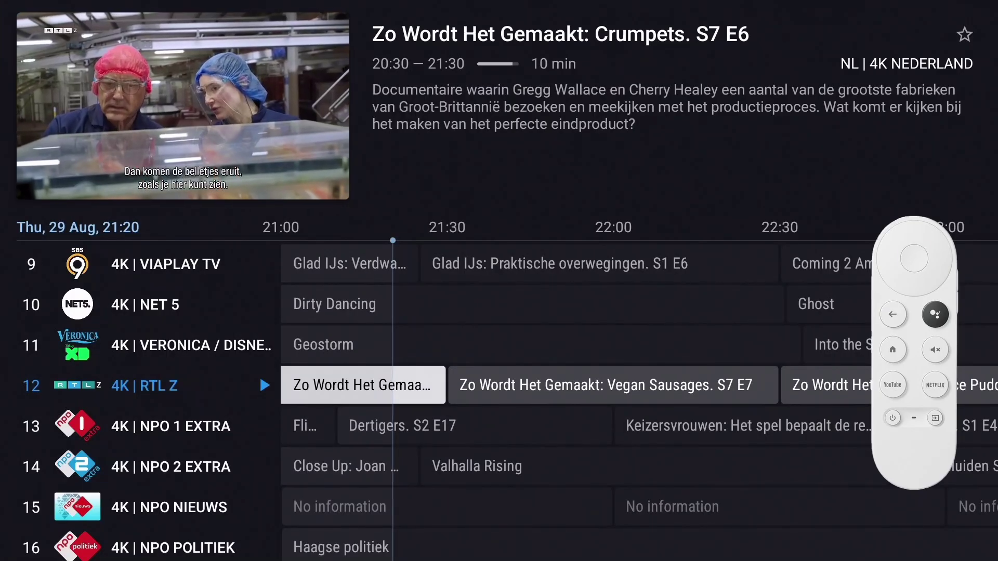
# - Create another group named 'Belgium' with My IPTV as its parent playlist
pyautogui.press('Return')
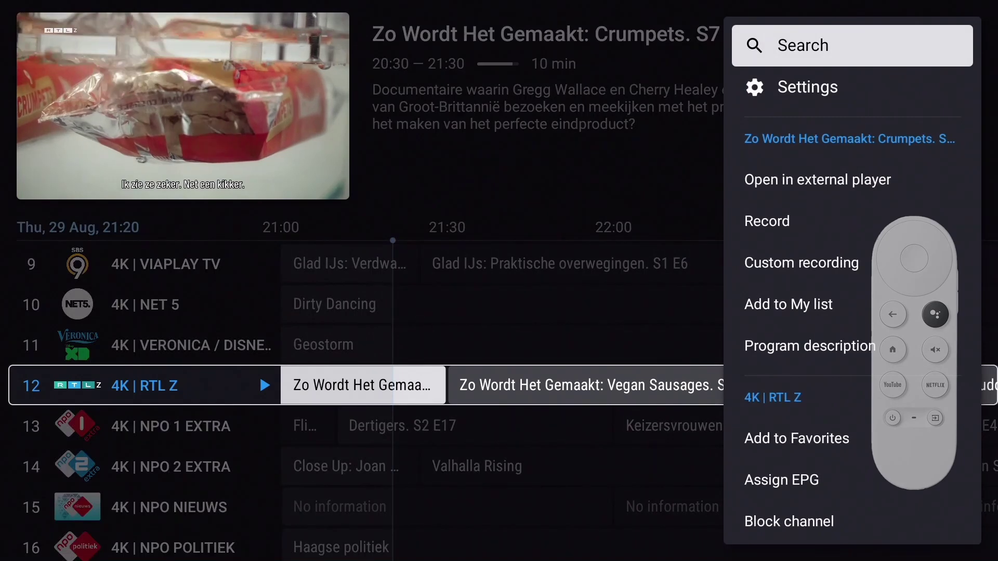
pyautogui.press('Down')
pyautogui.press('Down')
pyautogui.press('Down')
pyautogui.press('Down')
pyautogui.press('Down')
pyautogui.press('Down')
pyautogui.press('Down')
pyautogui.press('Down')
pyautogui.press('Down')
pyautogui.press('Down')
pyautogui.press('Down')
pyautogui.press('Down')
pyautogui.press('Down')
pyautogui.press('Down')
pyautogui.press('Down')
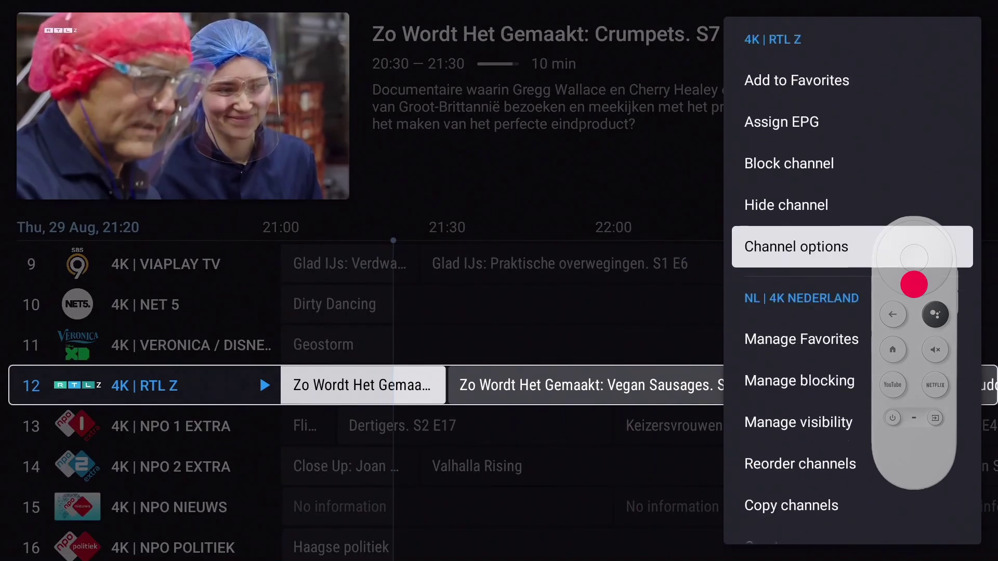
pyautogui.press('Down')
pyautogui.press('Down')
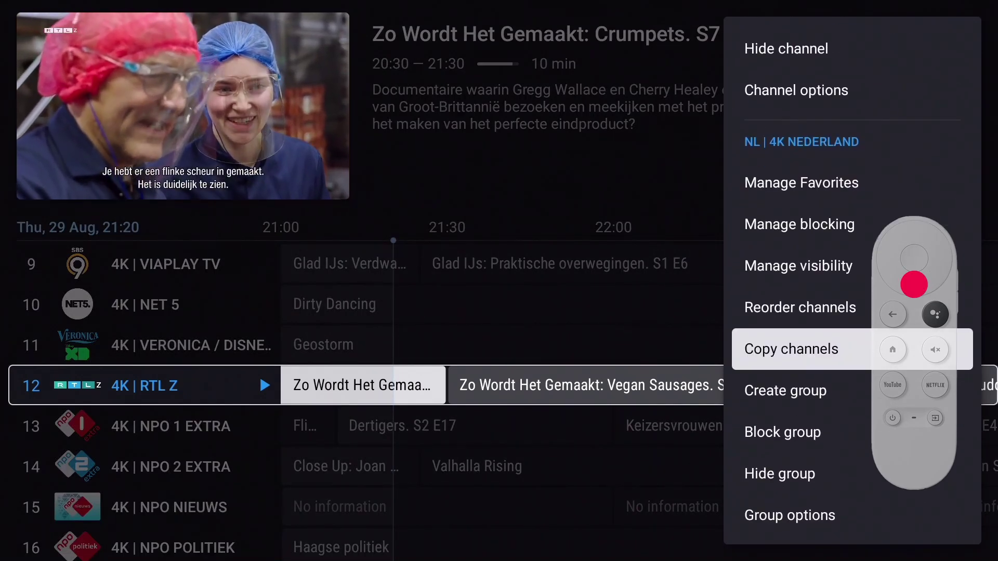
pyautogui.press('Return')
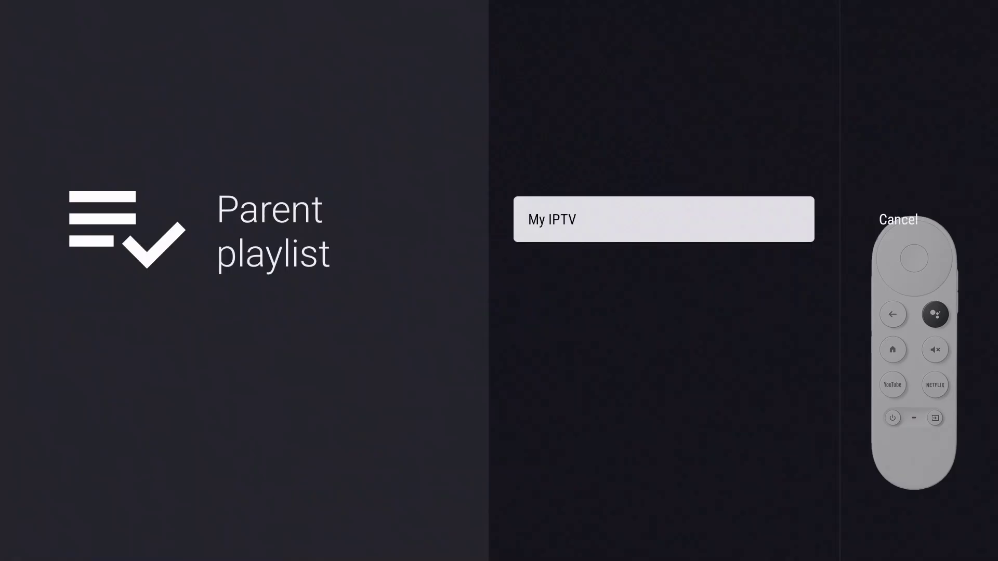
pyautogui.press('Return')
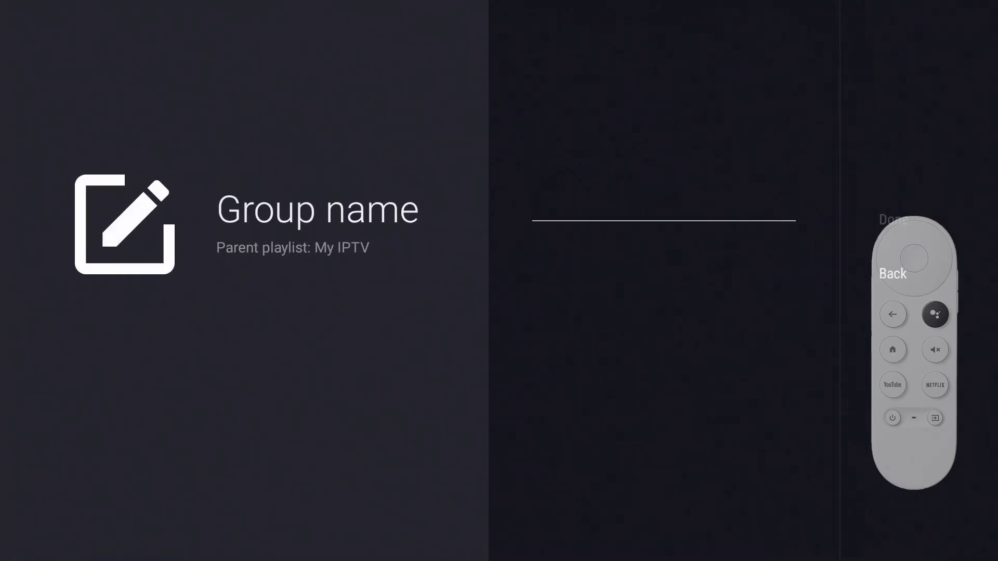
pyautogui.write('Bel')
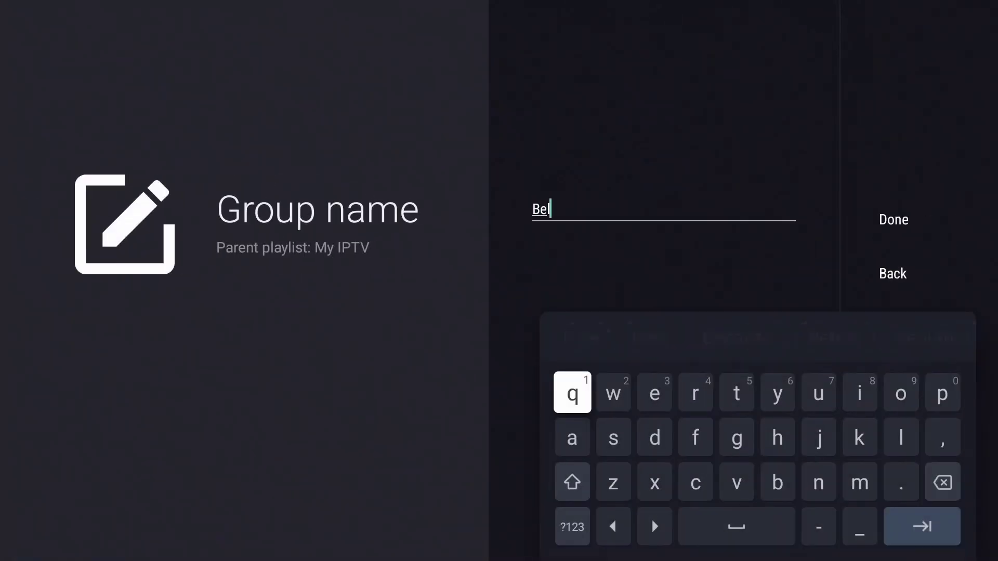
pyautogui.write('gium')
pyautogui.press('Return')
pyautogui.press('Return')
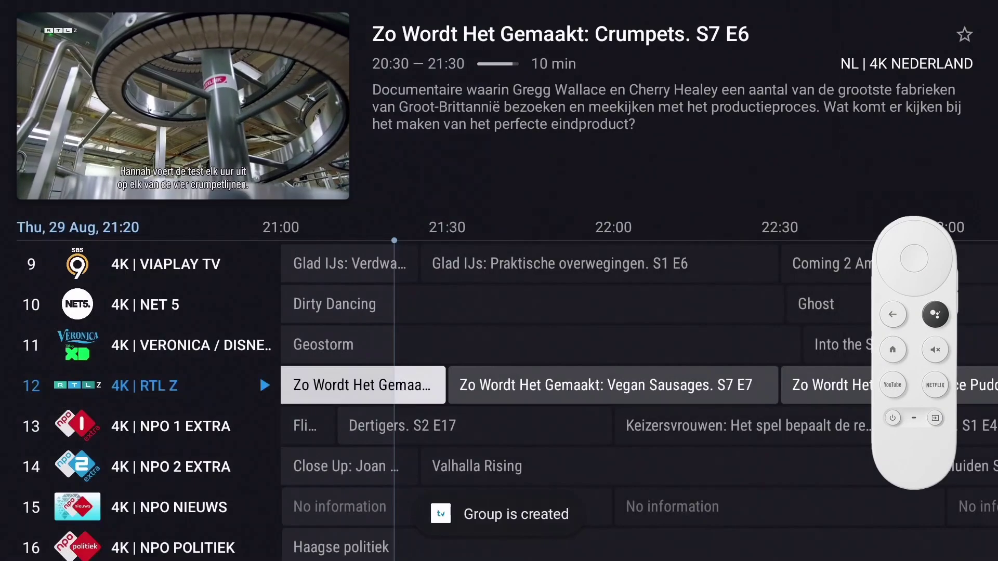
# - Browse the group list, checking the new Dutch and Belgium groups, then return to NL | 4K NEDERLAND
pyautogui.press('Escape')
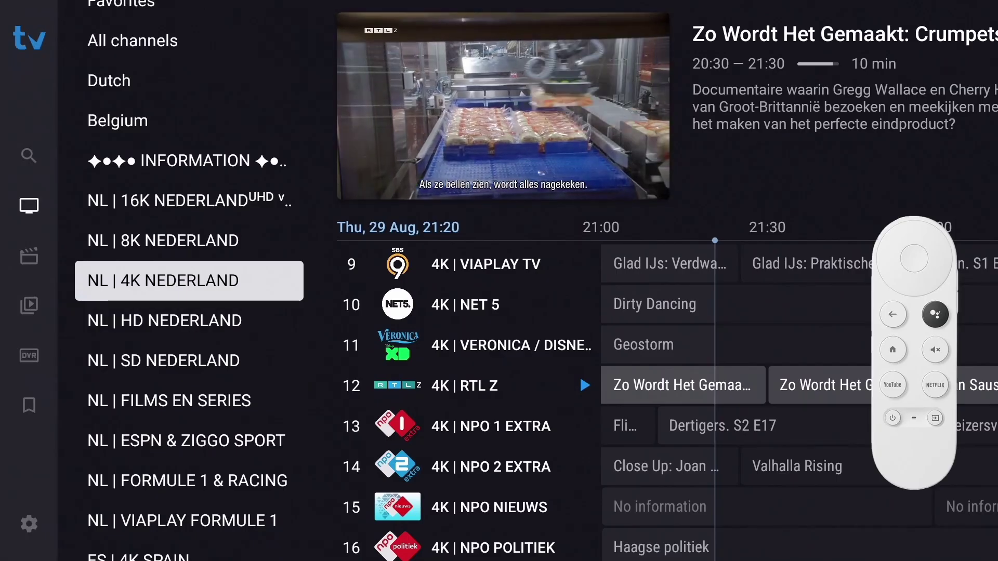
pyautogui.press('Up')
pyautogui.press('Up')
pyautogui.press('Up')
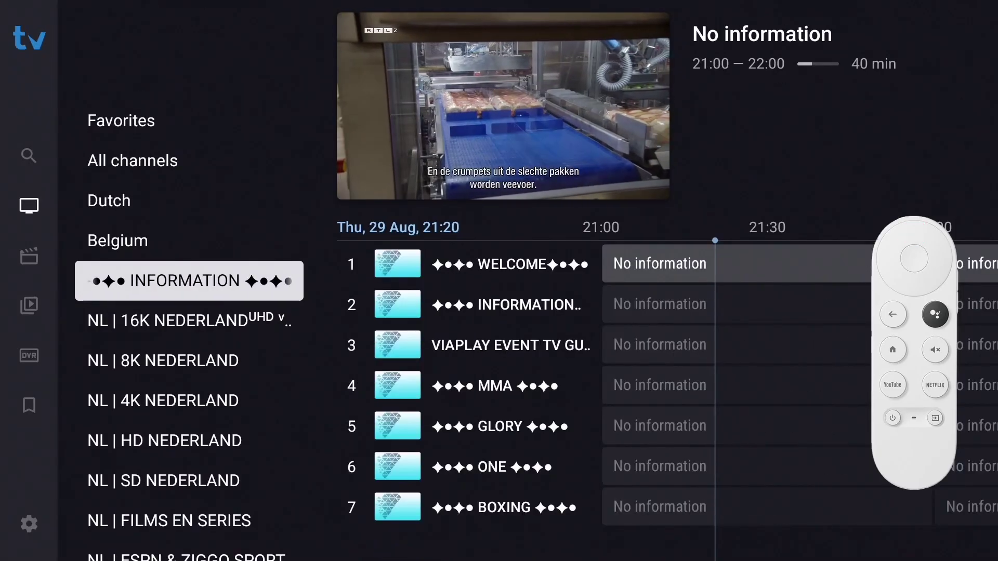
pyautogui.press('Up')
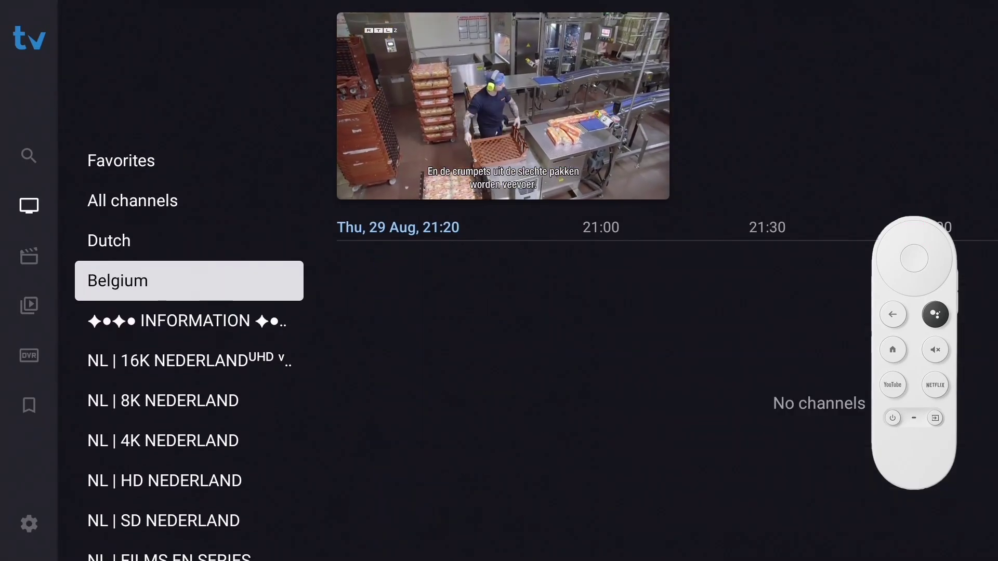
pyautogui.press('Up')
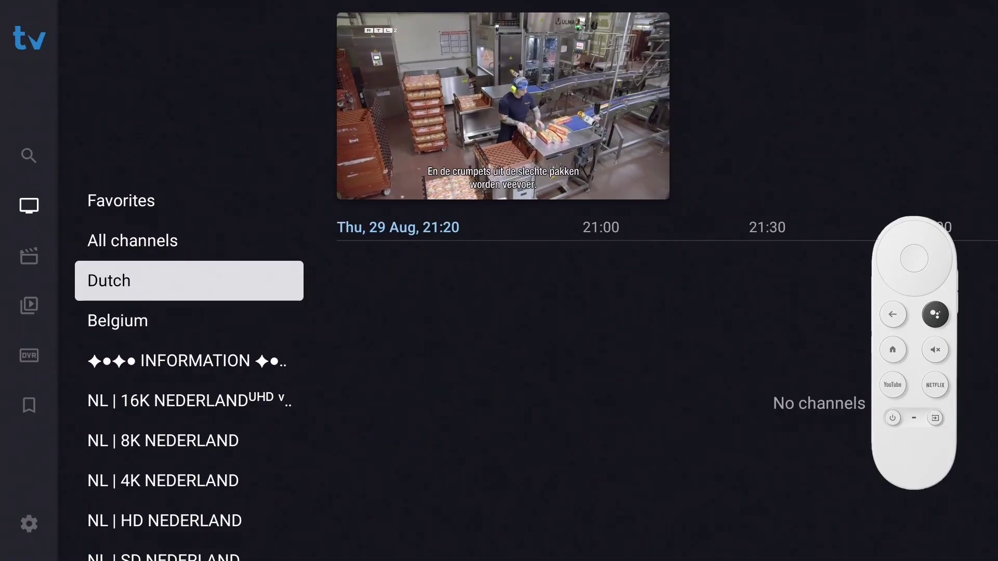
pyautogui.press('Down')
pyautogui.press('Down')
pyautogui.press('Down')
pyautogui.press('Down')
pyautogui.press('Down')
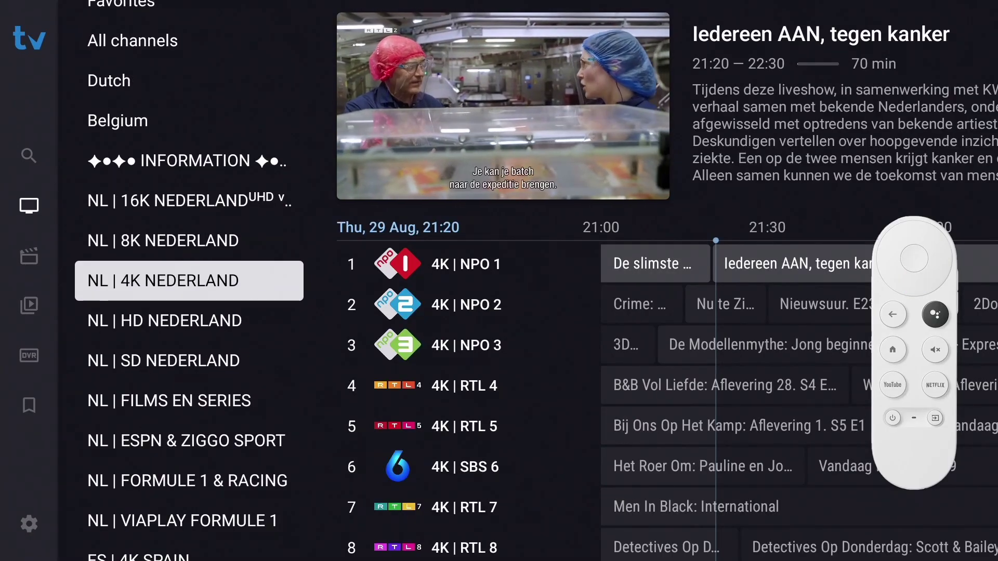
pyautogui.press('Return')
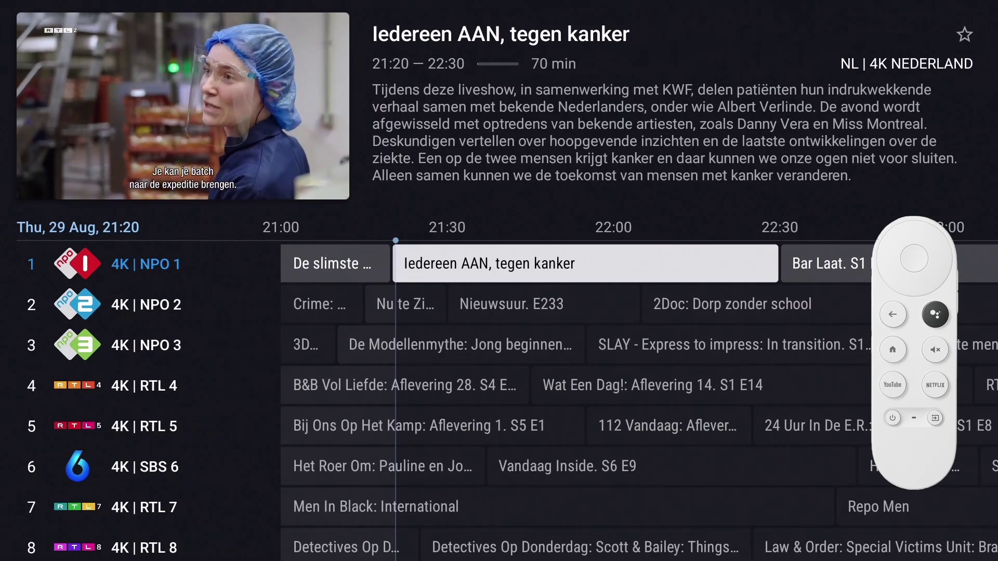
# - Mark NPO 1, NPO 2, NPO 3, RTL 4 and RTL 5 for copying and open the destination groups
pyautogui.press('Return')
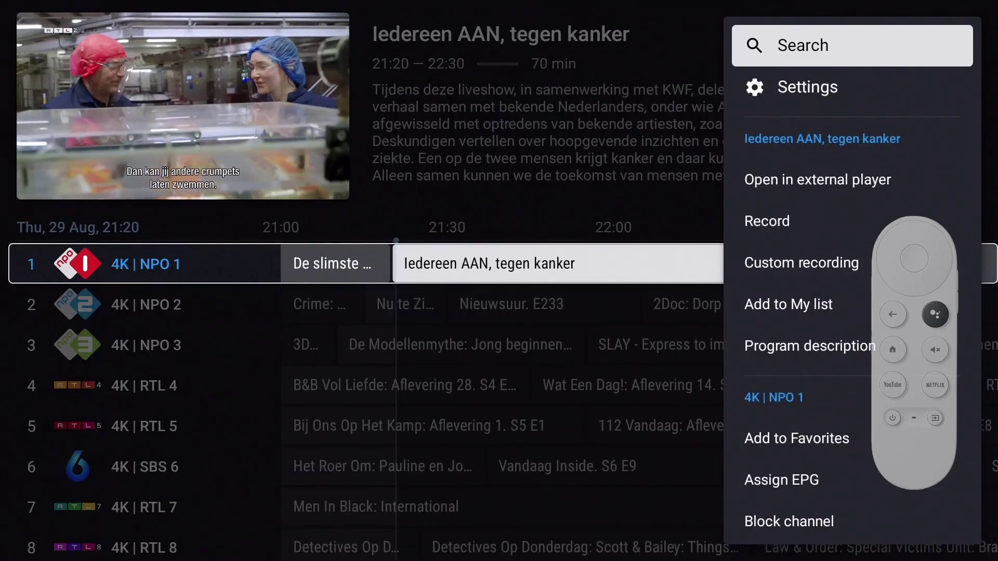
pyautogui.press('Down')
pyautogui.press('Down')
pyautogui.press('Down')
pyautogui.press('Down')
pyautogui.press('Down')
pyautogui.press('Down')
pyautogui.press('Down')
pyautogui.press('Down')
pyautogui.press('Down')
pyautogui.press('Down')
pyautogui.press('Down')
pyautogui.press('Down')
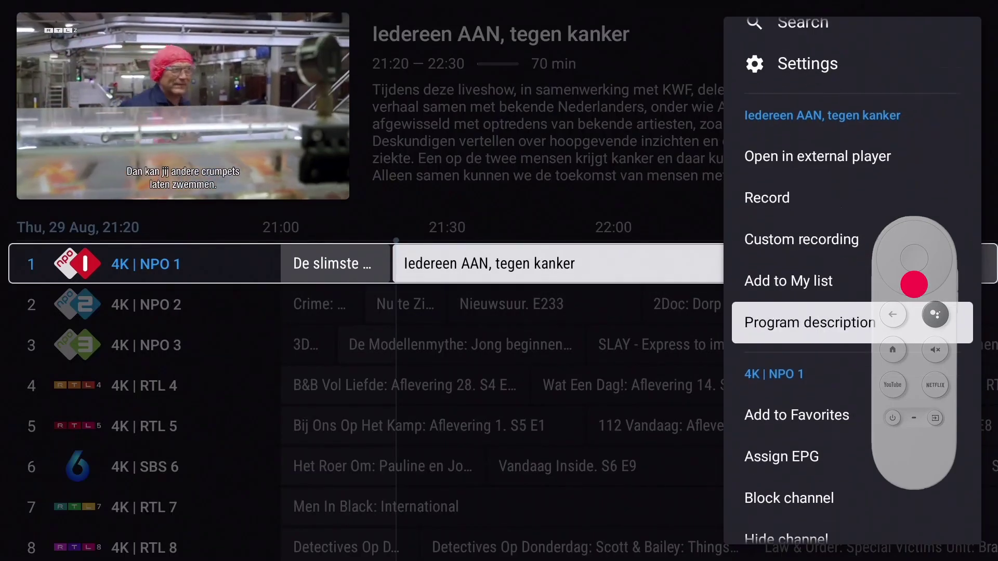
pyautogui.press('Down')
pyautogui.press('Down')
pyautogui.press('Down')
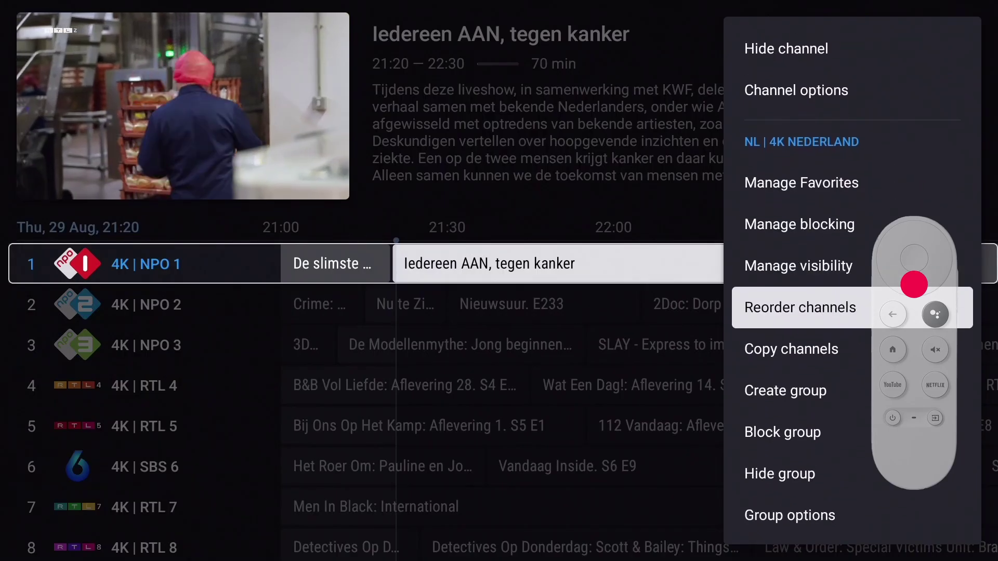
pyautogui.press('Return')
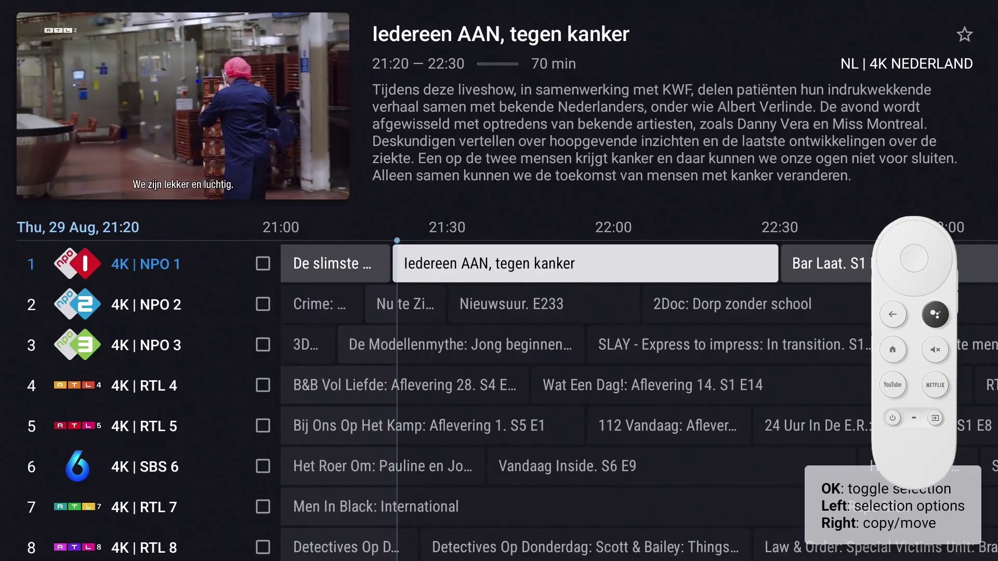
pyautogui.press('Down')
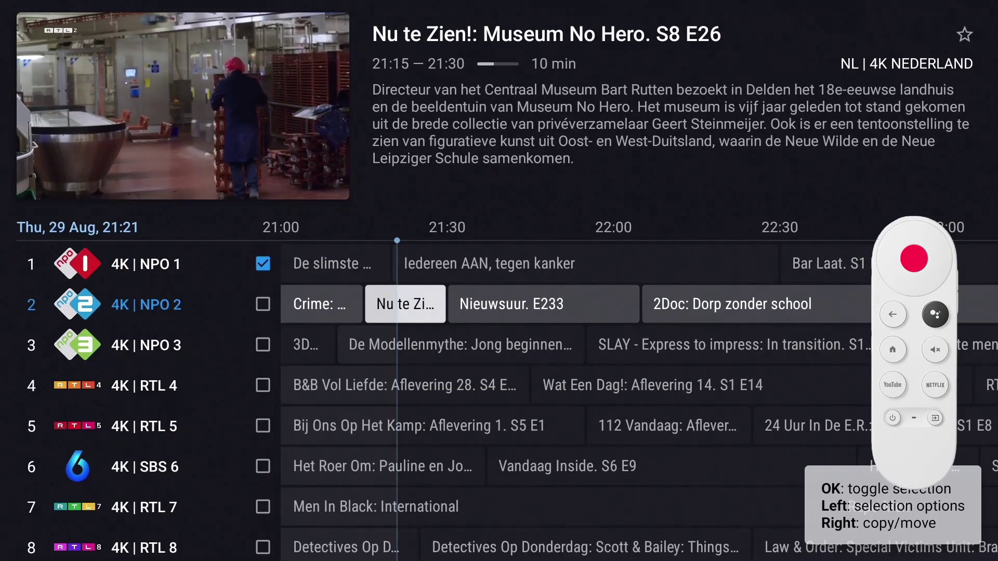
pyautogui.press('Down')
pyautogui.press('Down')
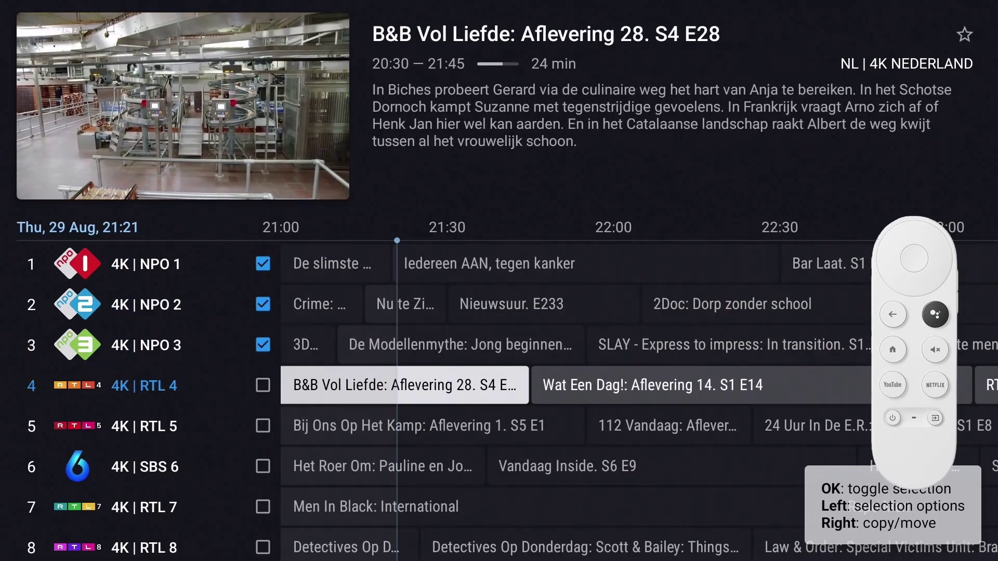
pyautogui.press('Down')
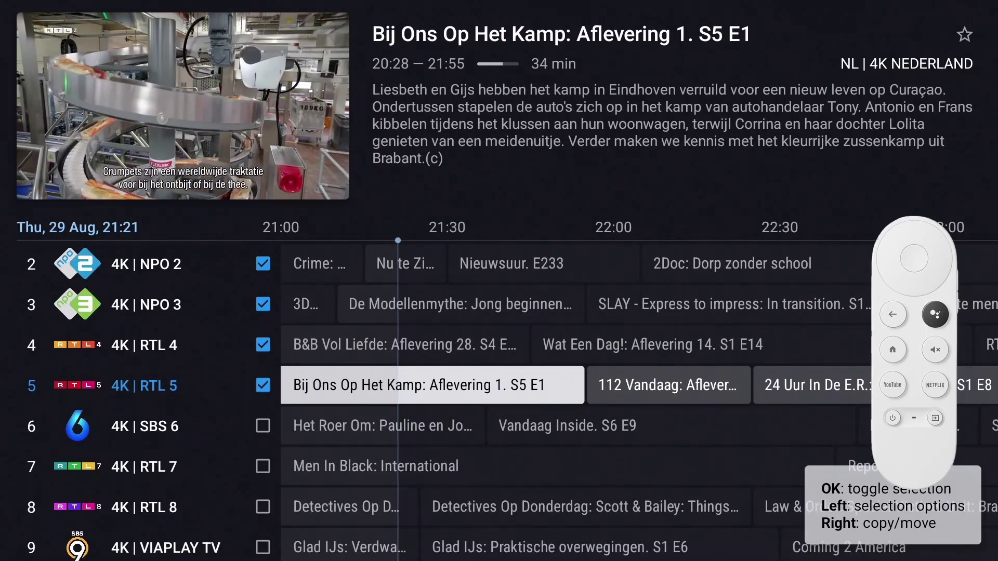
pyautogui.press('Right')
pyautogui.press('Left')
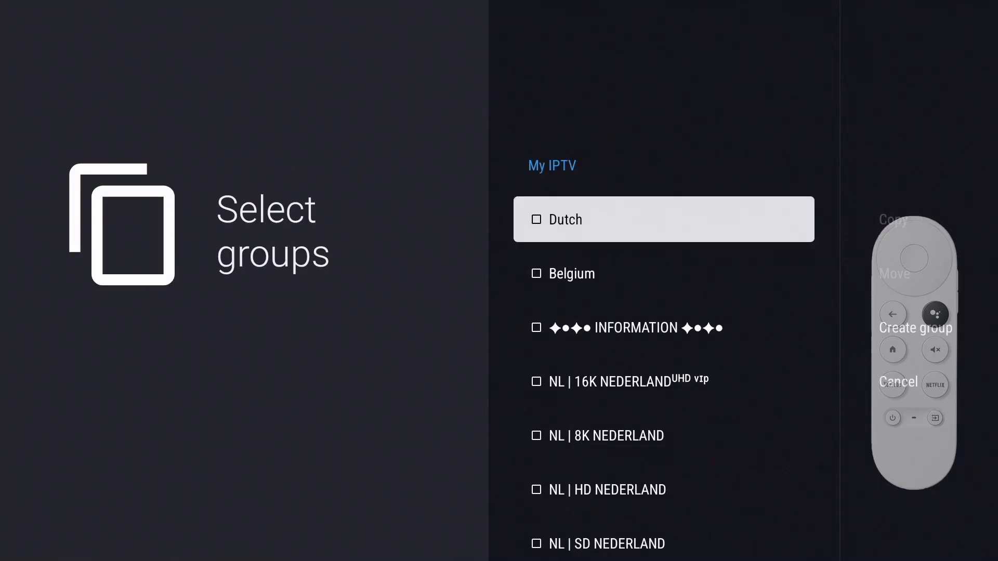
# - Tick Dutch as destination and copy the five NPO and RTL channels into it
pyautogui.press('Return')
pyautogui.press('Right')
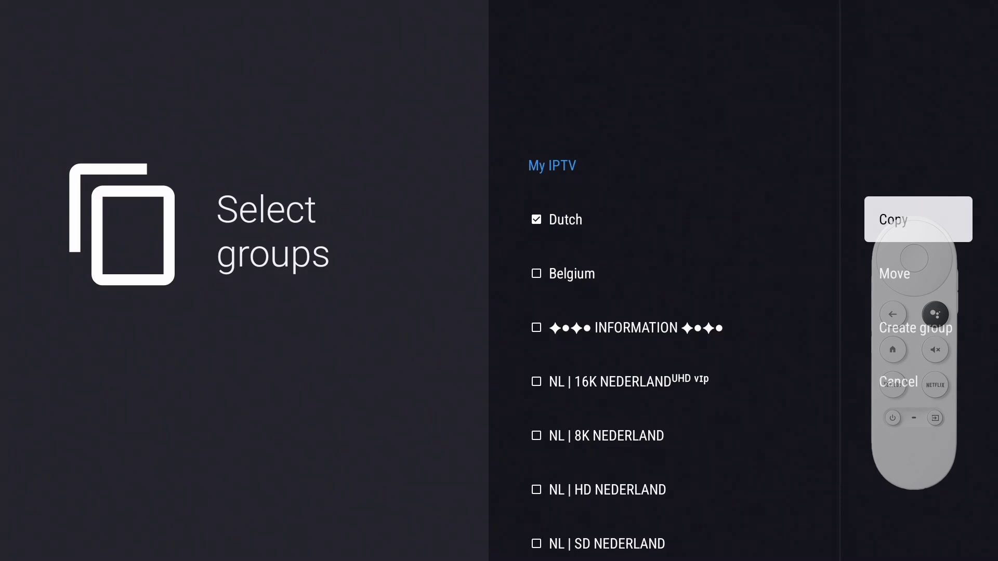
pyautogui.press('Return')
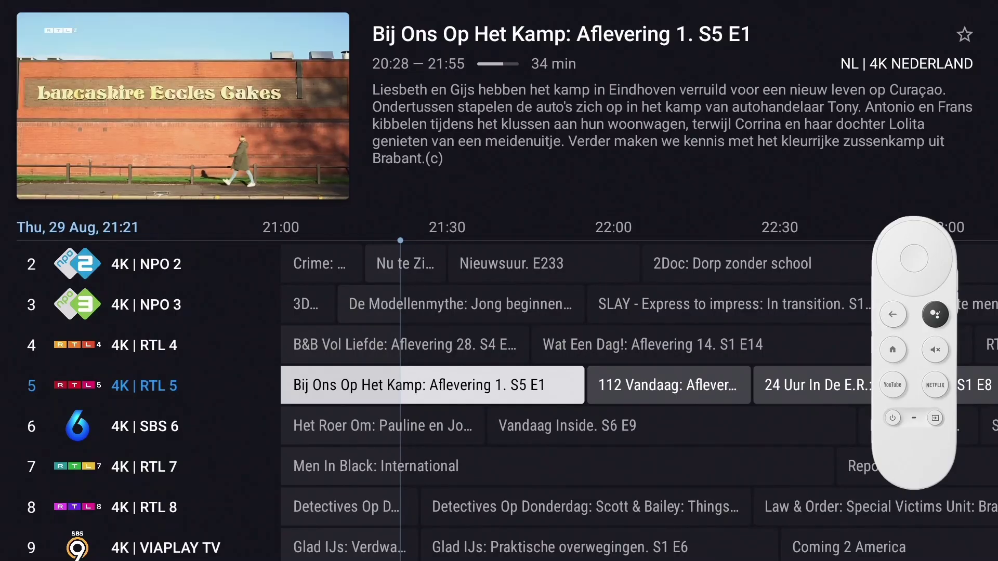
# - Show the ES | 4K SPAIN group and start selecting channels to copy
pyautogui.press('Left')
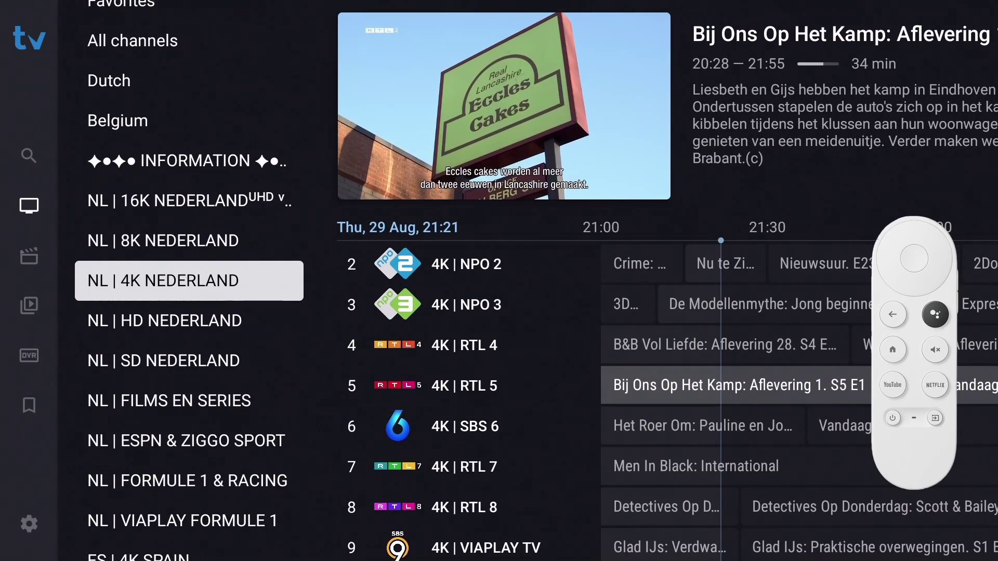
pyautogui.press('Down')
pyautogui.press('Down')
pyautogui.press('Down')
pyautogui.press('Down')
pyautogui.press('Down')
pyautogui.press('Down')
pyautogui.press('Down')
pyautogui.press('Return')
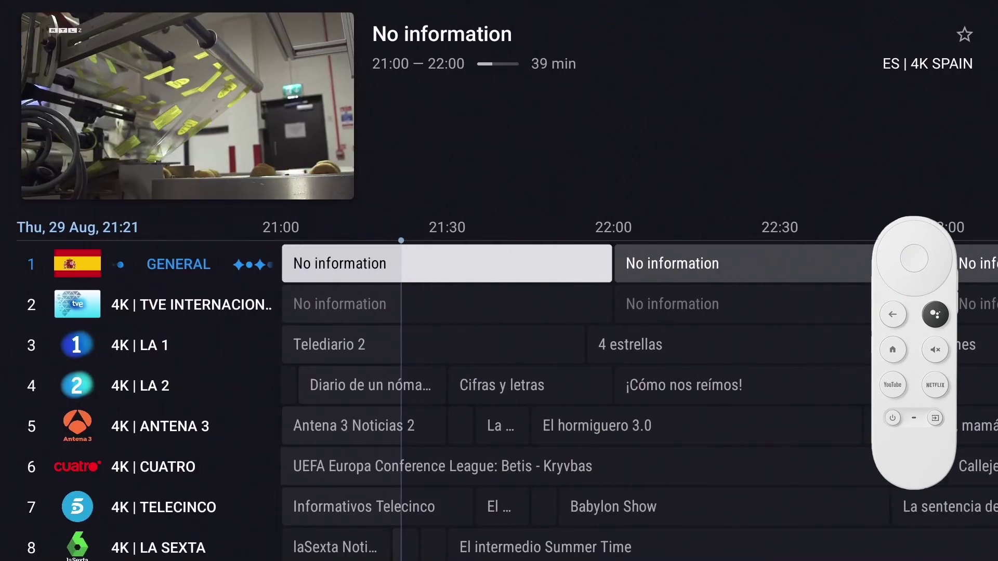
pyautogui.press('Return')
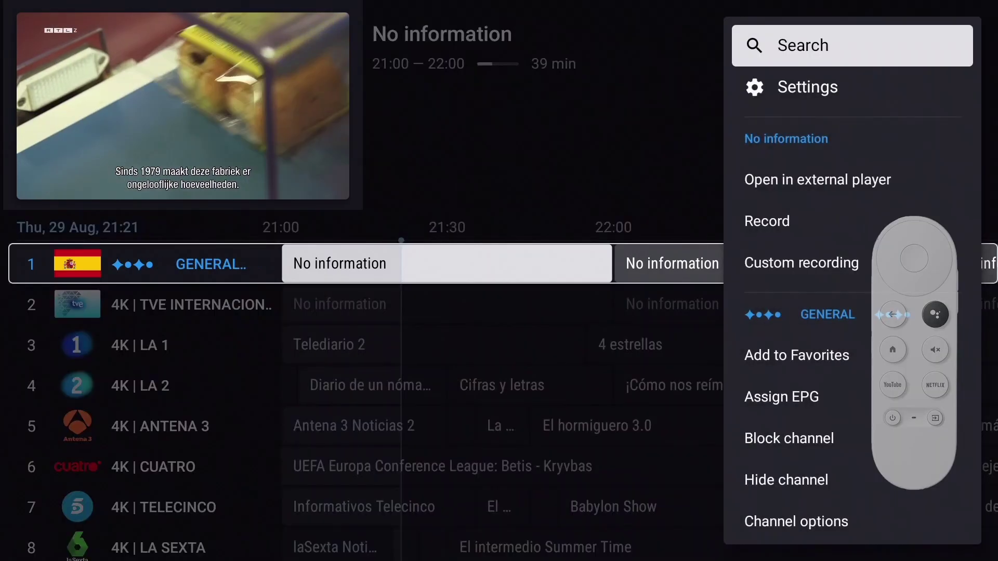
pyautogui.press('Down')
pyautogui.press('Down')
pyautogui.press('Down')
pyautogui.press('Down')
pyautogui.press('Down')
pyautogui.press('Down')
pyautogui.press('Down')
pyautogui.press('Down')
pyautogui.press('Down')
pyautogui.press('Down')
pyautogui.press('Down')
pyautogui.press('Down')
pyautogui.press('Down')
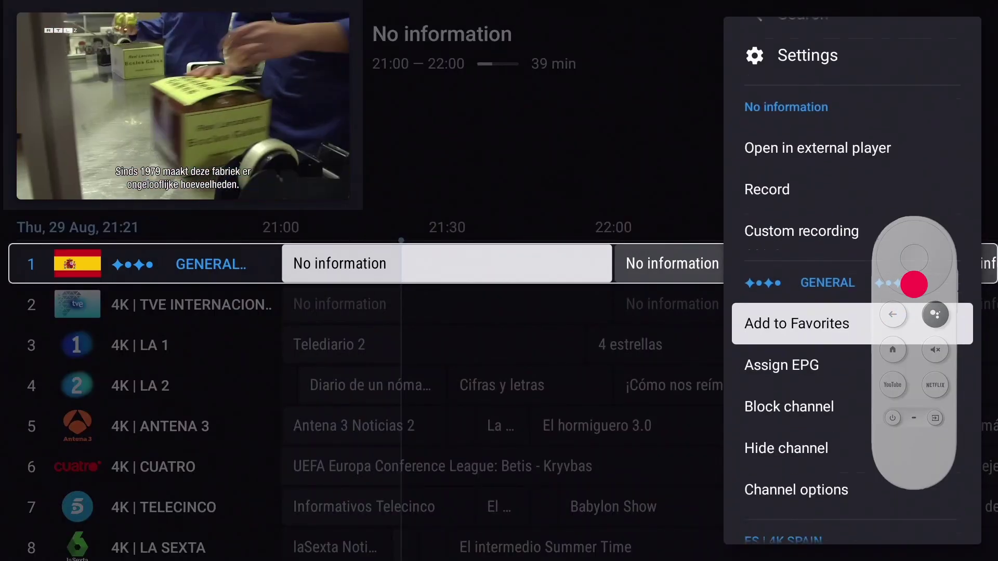
pyautogui.press('Down')
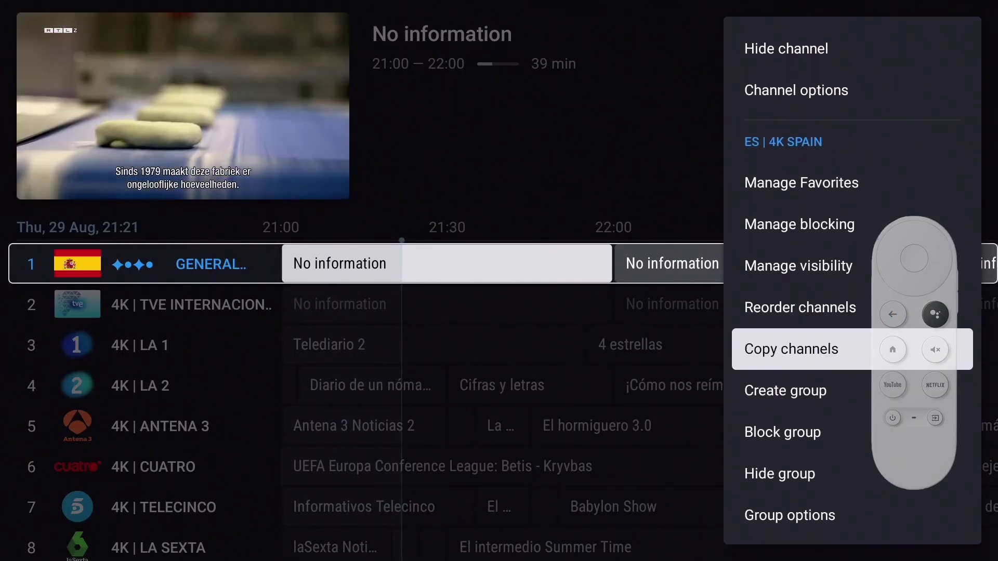
pyautogui.press('Return')
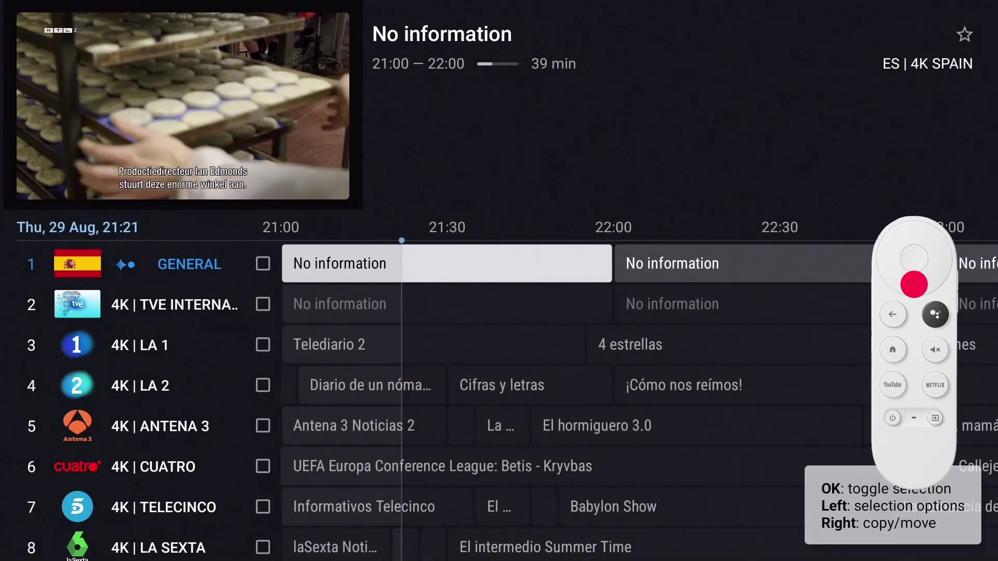
# - Tick LA 1, LA 2 and Antena 3 and bring up the destination group list
pyautogui.press('Down')
pyautogui.press('Down')
pyautogui.press('Return')
pyautogui.press('Down')
pyautogui.press('Return')
pyautogui.press('Down')
pyautogui.press('Return')
pyautogui.press('Right')
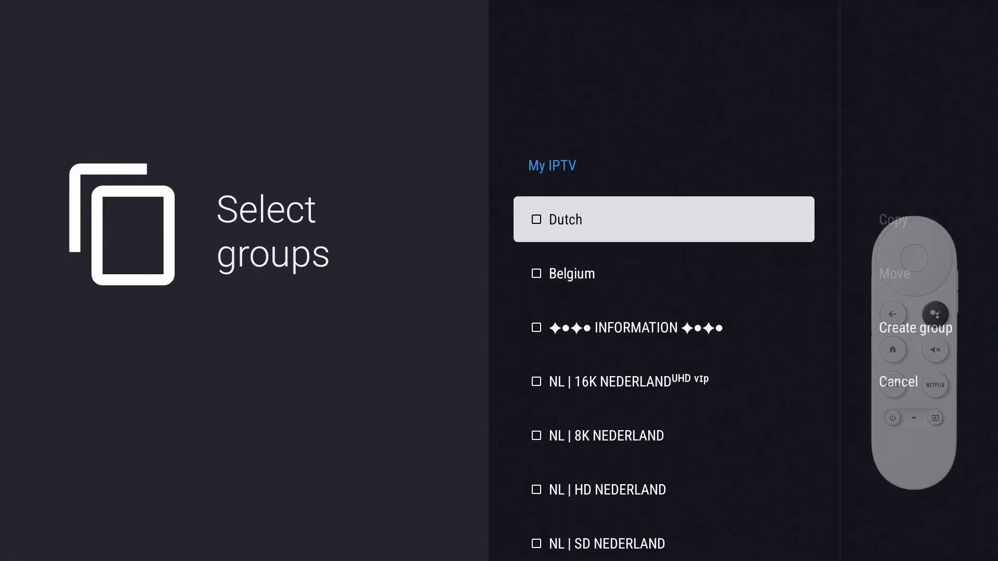
# - Create a new group named 'Spanish' under the My IPTV playlist
pyautogui.press('Right')
pyautogui.press('Down')
pyautogui.press('Down')
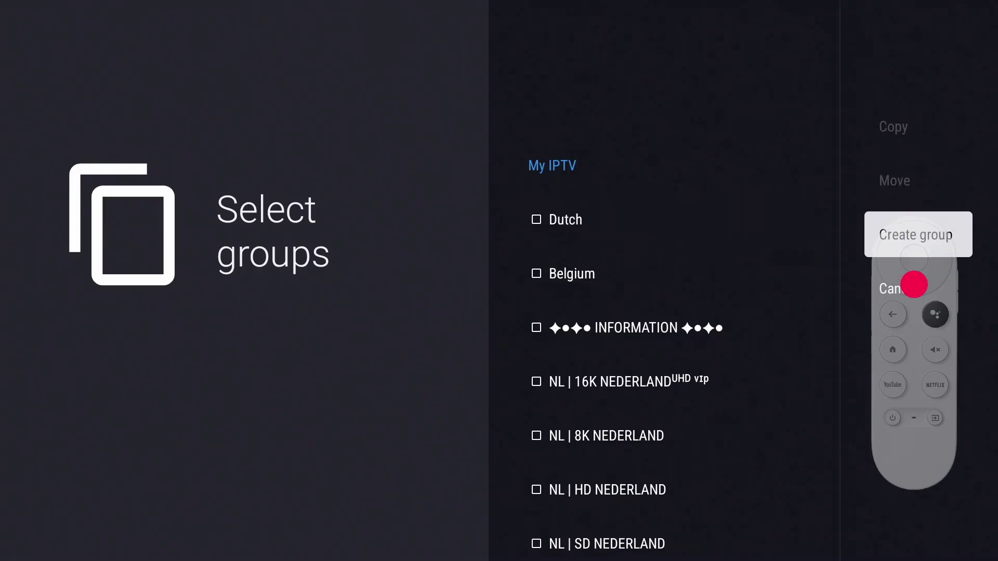
pyautogui.press('Return')
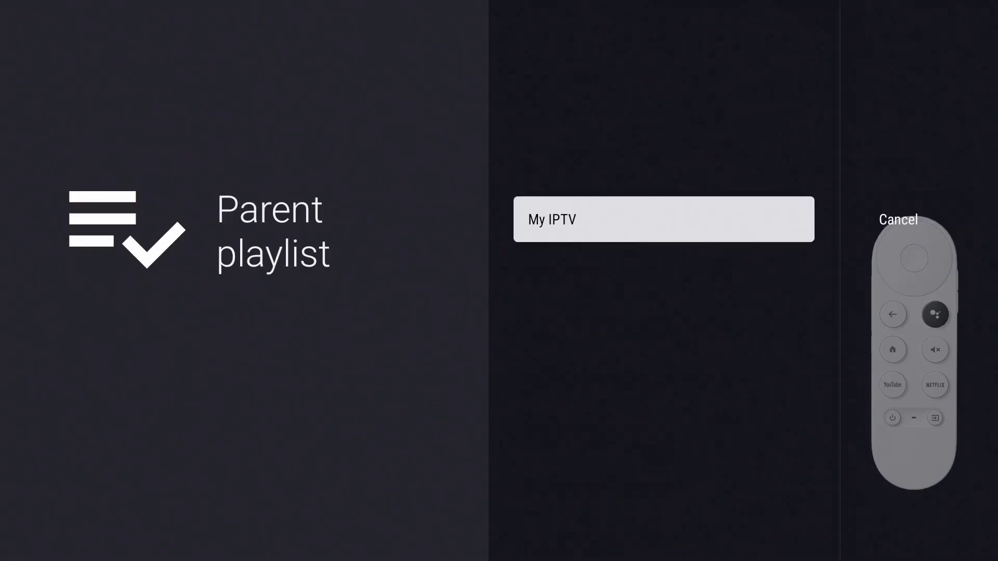
pyautogui.press('Return')
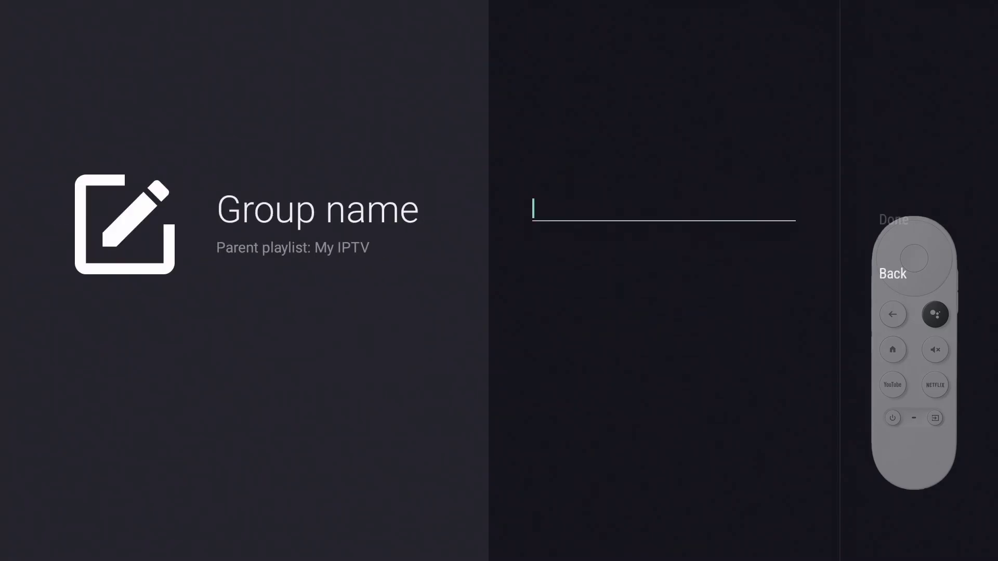
pyautogui.write('Spanish')
pyautogui.press('Return')
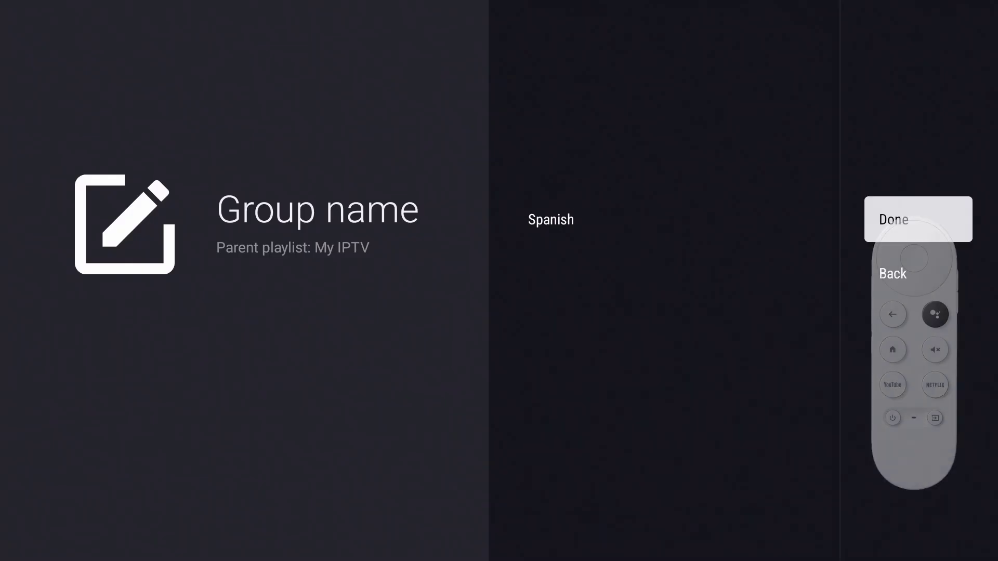
pyautogui.press('Return')
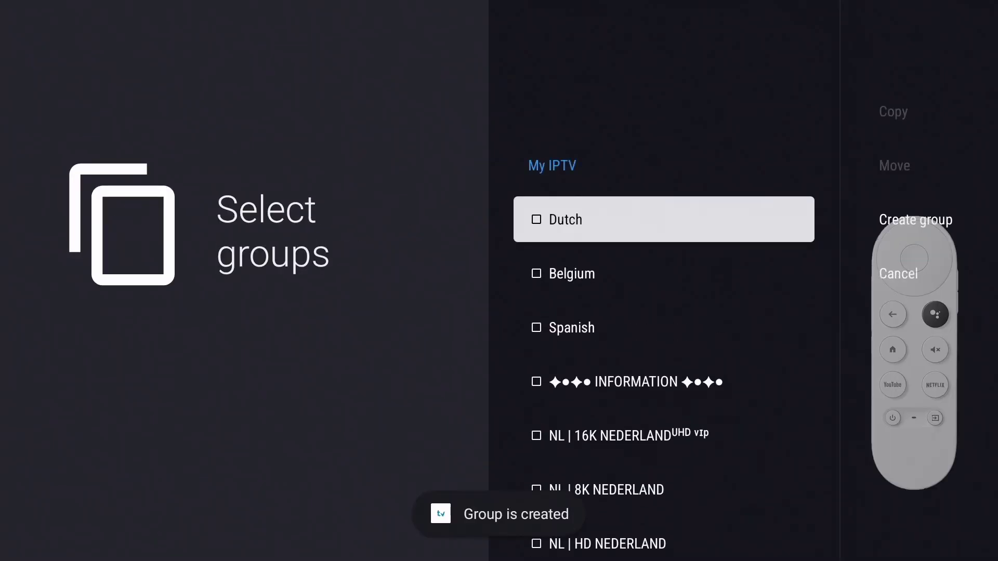
# - Tick Spanish as the copy destination and highlight the Copy action
pyautogui.press('Down')
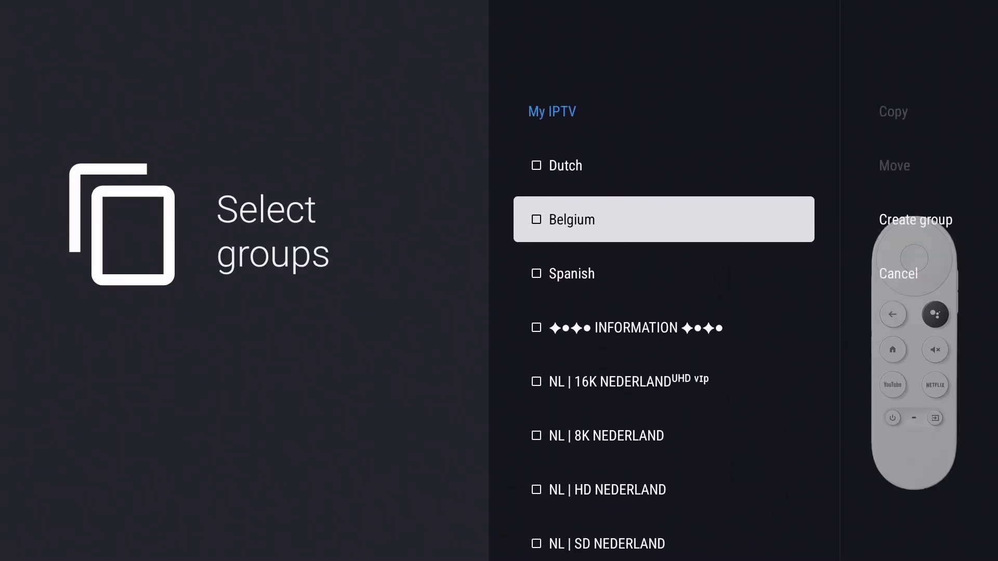
pyautogui.press('Down')
pyautogui.press('Return')
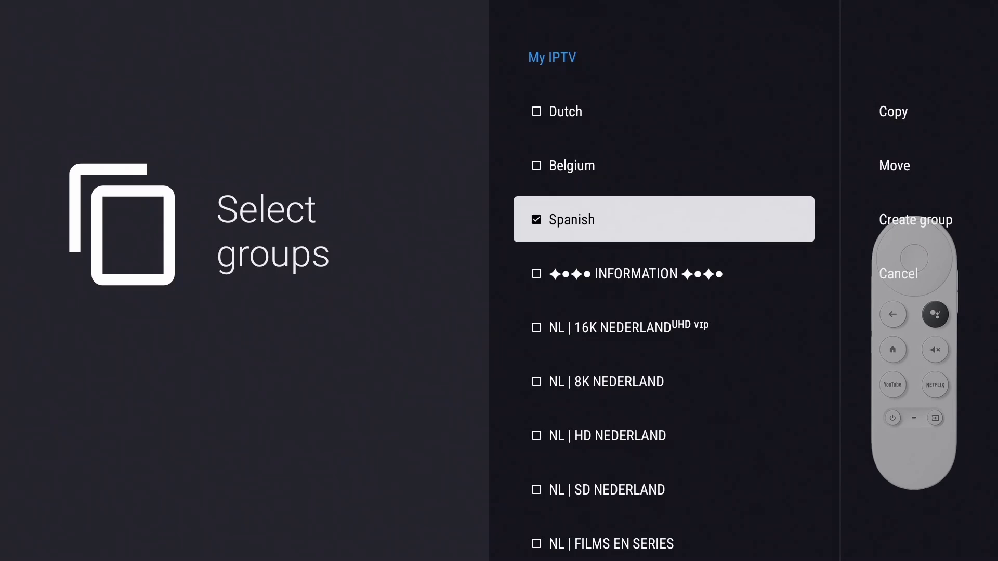
pyautogui.press('Right')
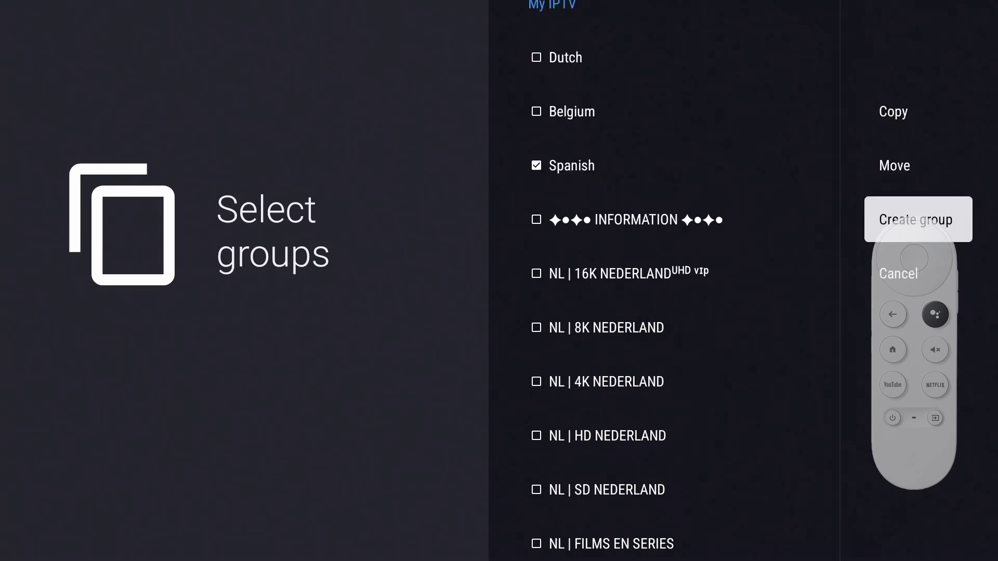
pyautogui.press('Up')
pyautogui.press('Up')
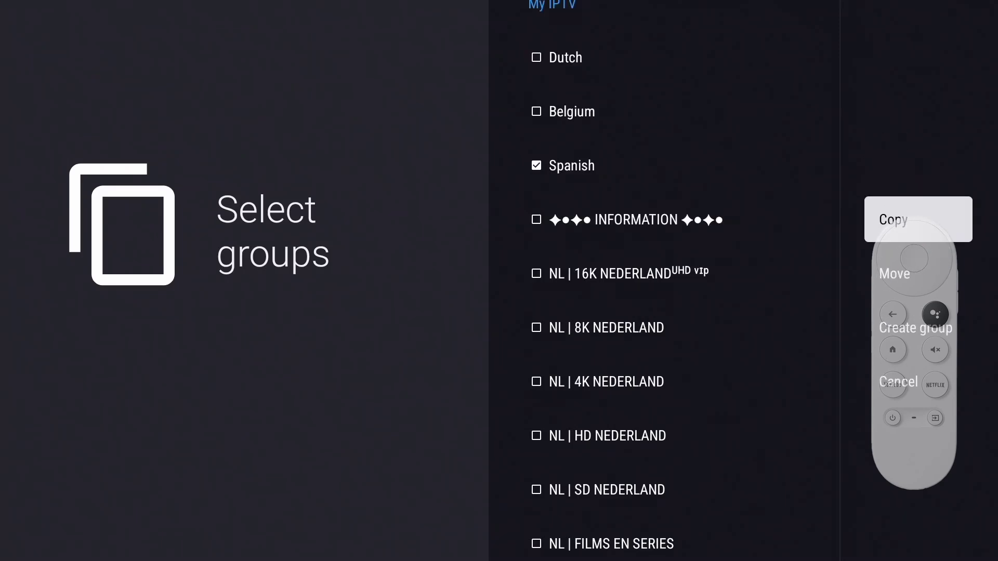
# - Copy LA 1, LA 2 and Antena 3 into Spanish and browse the groups to check them
pyautogui.press('Return')
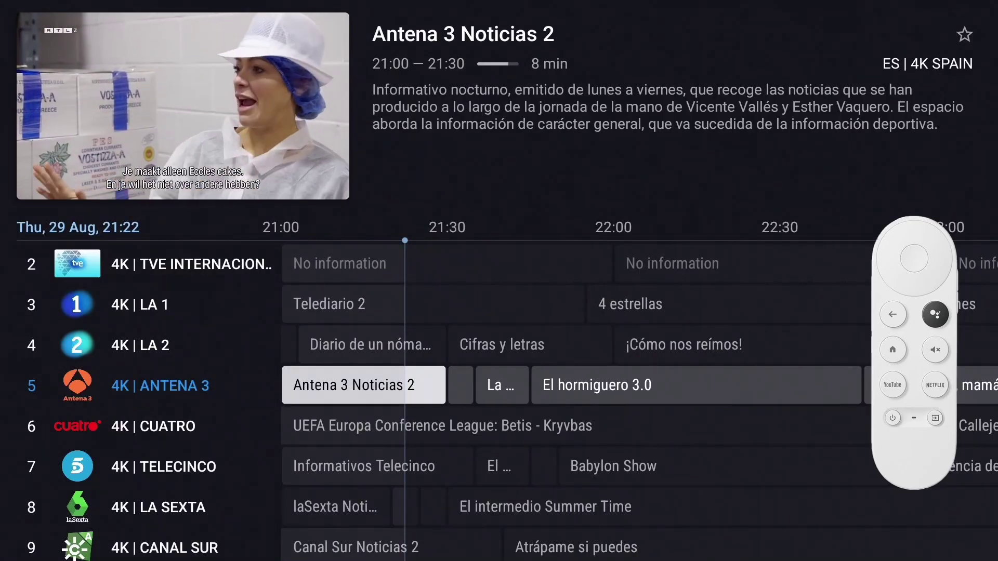
pyautogui.press('Escape')
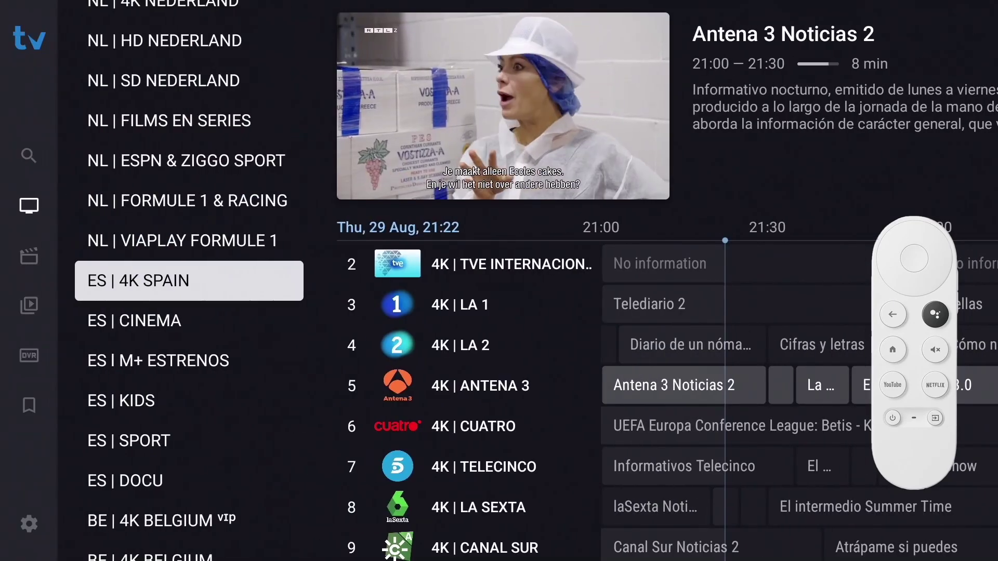
pyautogui.press('Left')
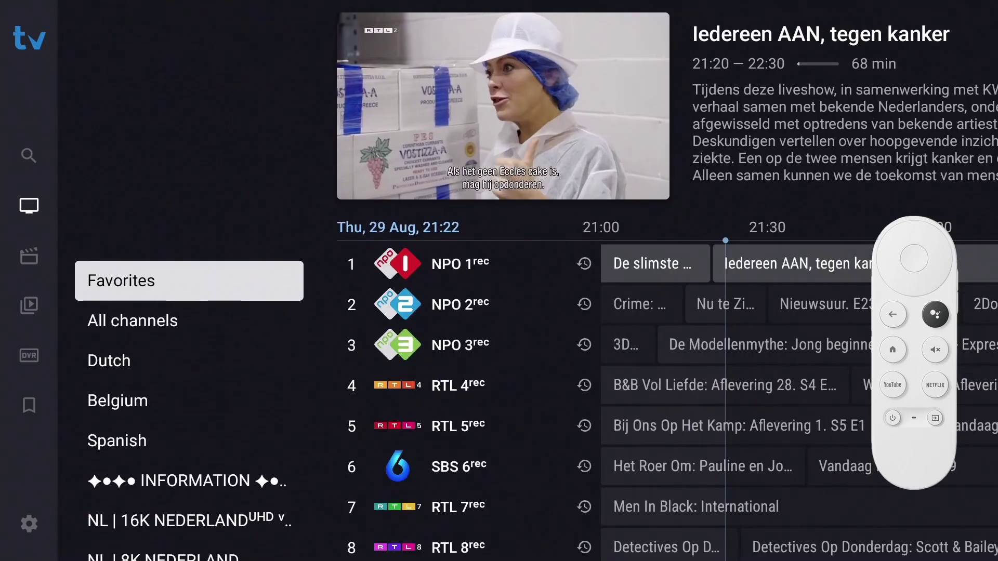
pyautogui.press('Down')
pyautogui.press('Down')
pyautogui.press('Down')
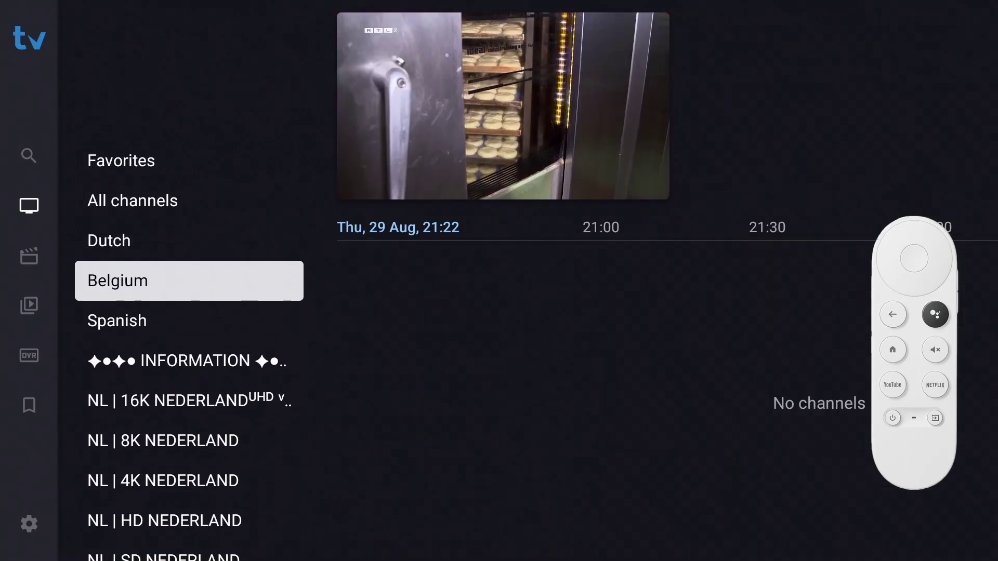
pyautogui.press('Down')
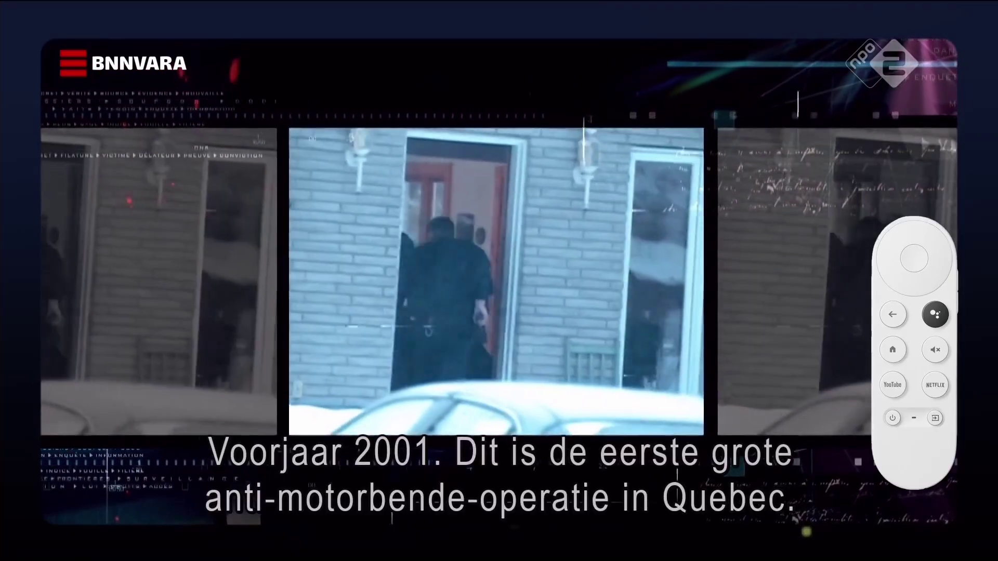
# - Return to the guide and show the Dutch group's channels
pyautogui.press('Escape')
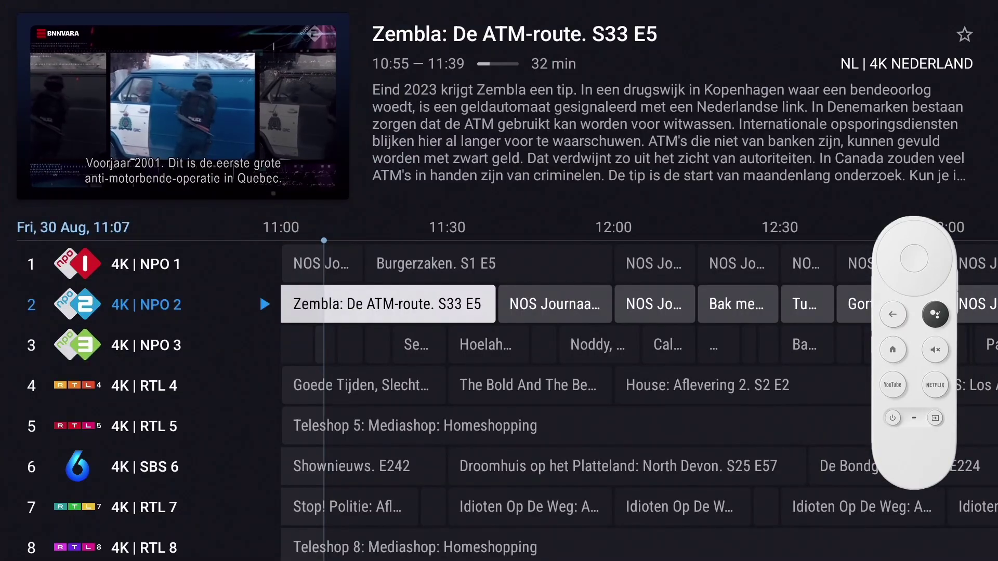
pyautogui.press('Left')
pyautogui.press('Up')
pyautogui.press('Up')
pyautogui.press('Up')
pyautogui.press('Up')
pyautogui.press('Up')
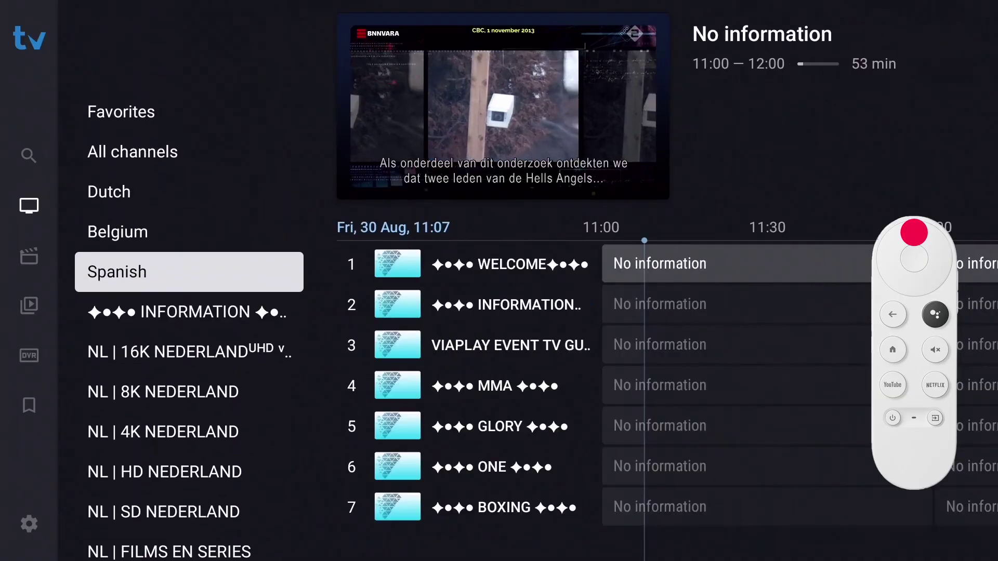
pyautogui.press('Up')
pyautogui.press('Right')
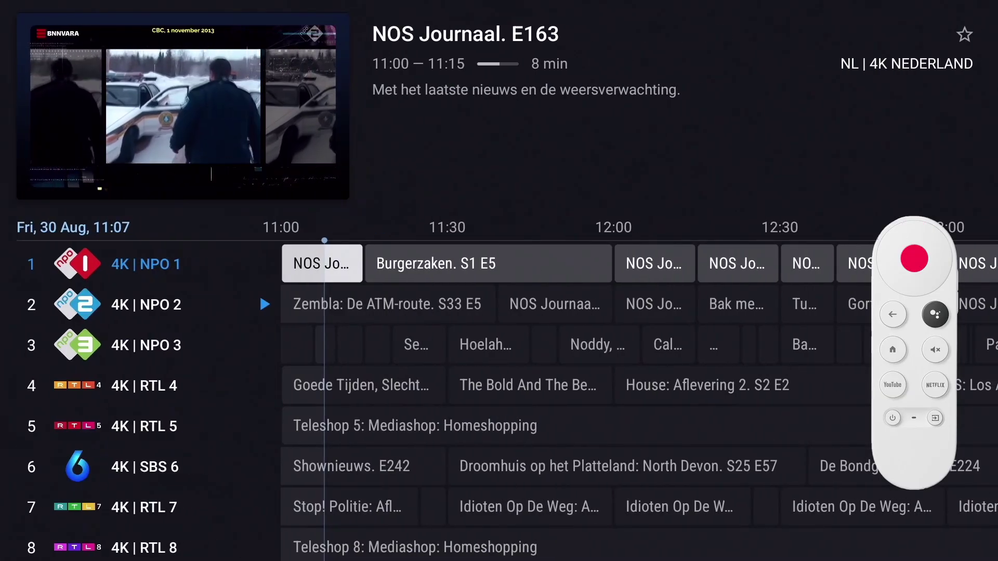
# - Move RTL 4 and RTL 5 into NL | 4K NEDERLAND, then resume full-screen playback
pyautogui.press('Return')
pyautogui.press('Down')
pyautogui.press('Down')
pyautogui.press('Down')
pyautogui.press('Down')
pyautogui.press('Down')
pyautogui.press('Down')
pyautogui.press('Down')
pyautogui.press('Down')
pyautogui.press('Down')
pyautogui.press('Down')
pyautogui.press('Down')
pyautogui.press('Down')
pyautogui.press('Down')
pyautogui.press('Down')
pyautogui.press('Down')
pyautogui.press('Down')
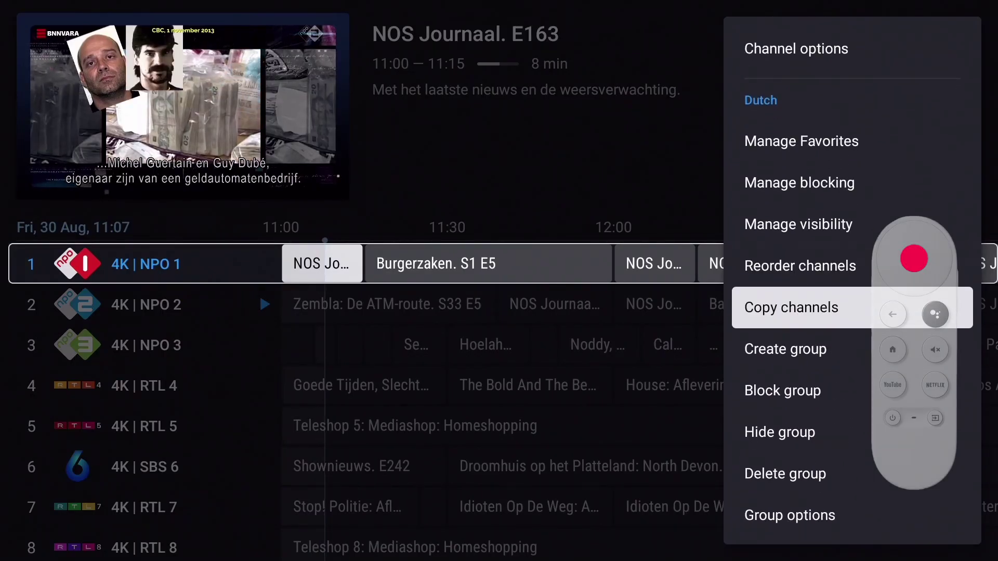
pyautogui.press('Return')
pyautogui.press('Down')
pyautogui.press('Down')
pyautogui.press('Down')
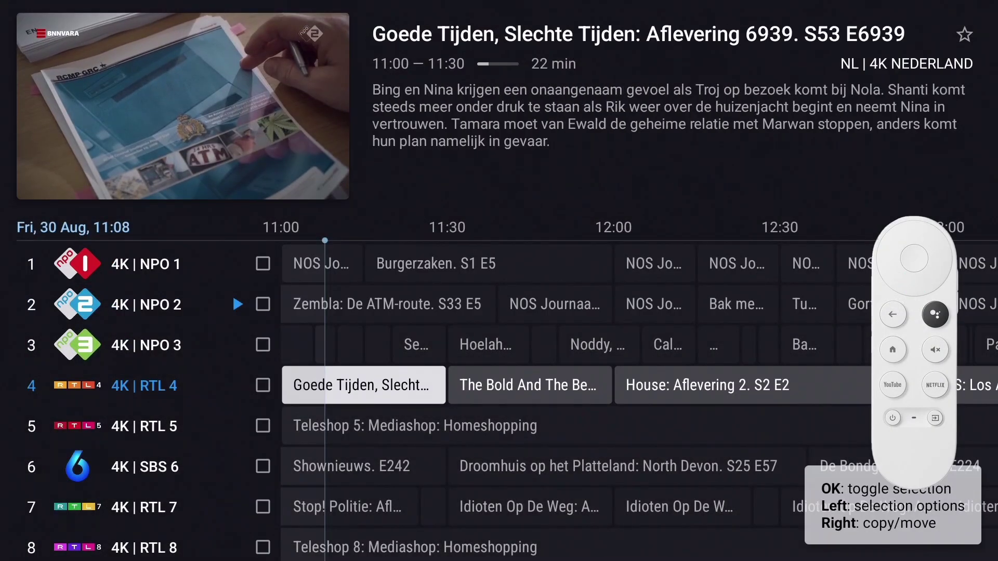
pyautogui.press('Return')
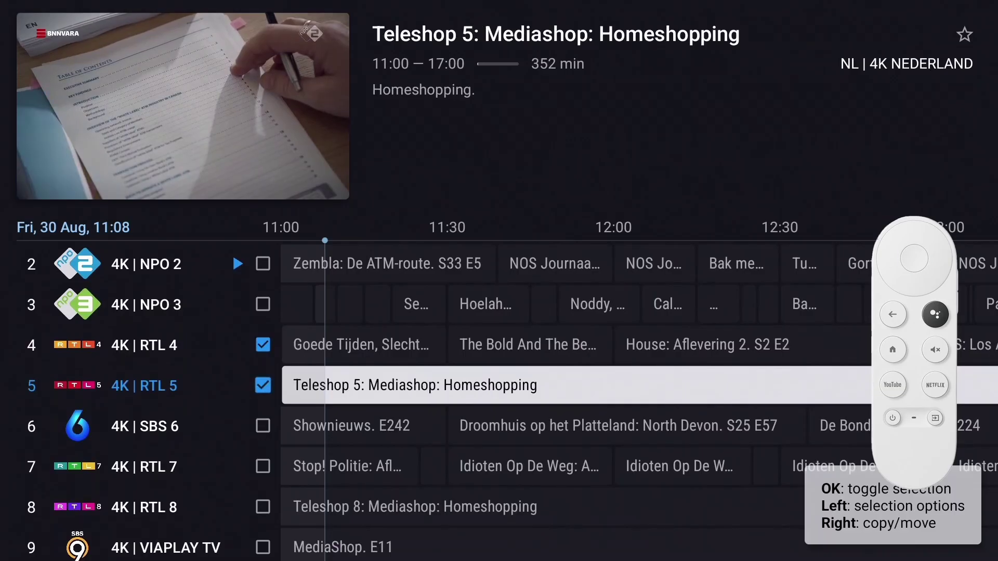
pyautogui.press('Right')
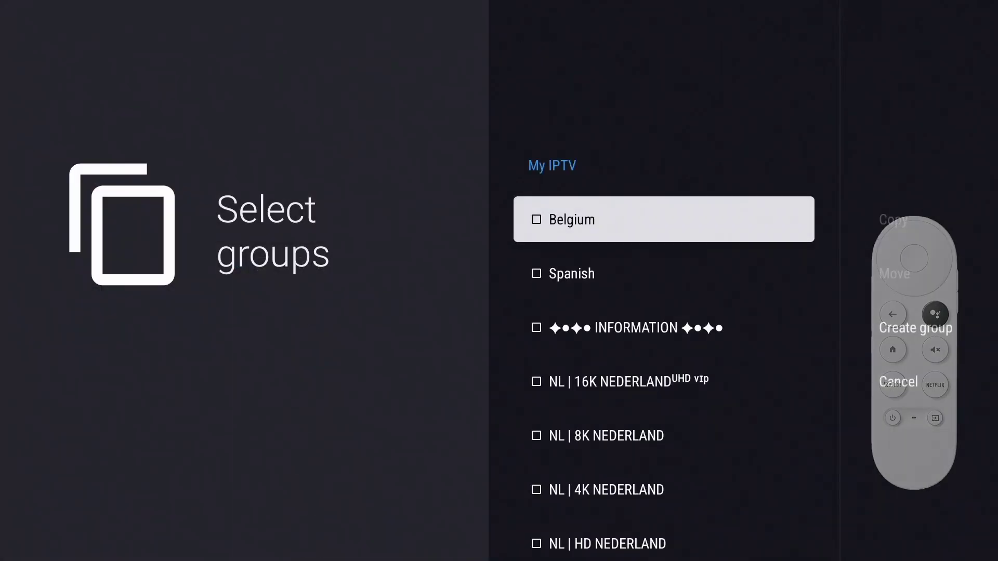
pyautogui.press('Down')
pyautogui.press('Down')
pyautogui.press('Down')
pyautogui.press('Down')
pyautogui.press('Down')
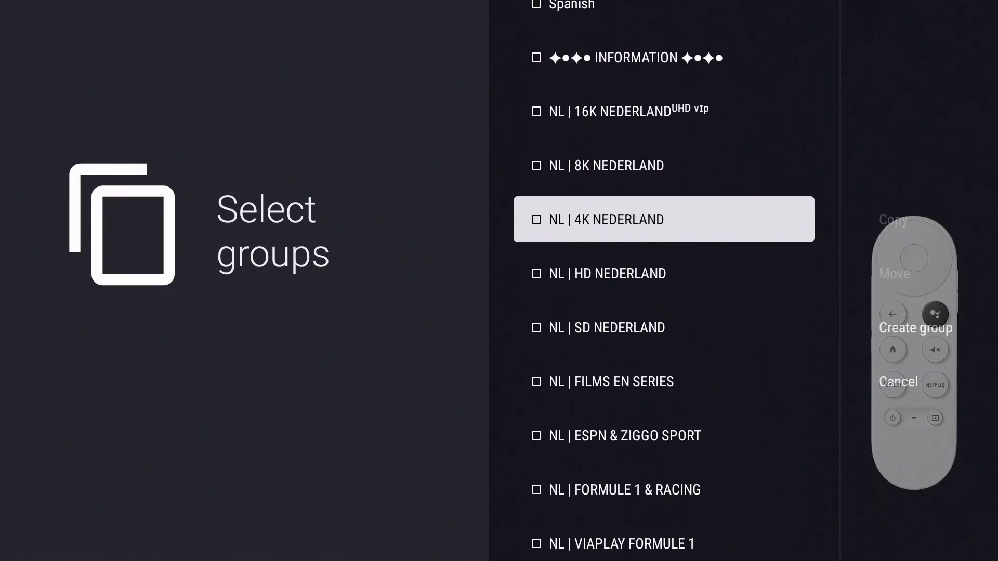
pyautogui.press('Right')
pyautogui.press('Down')
pyautogui.press('Return')
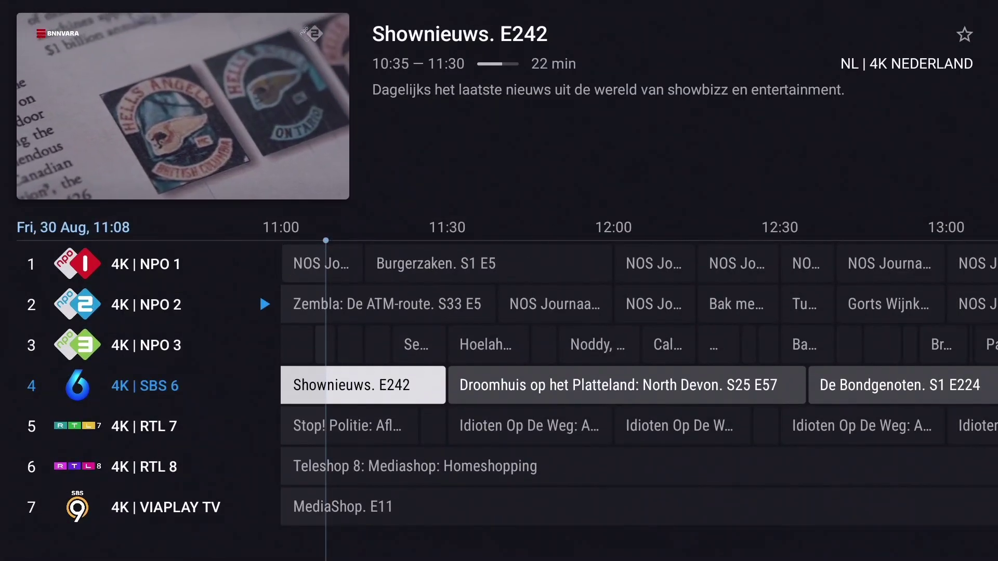
pyautogui.press('Escape')
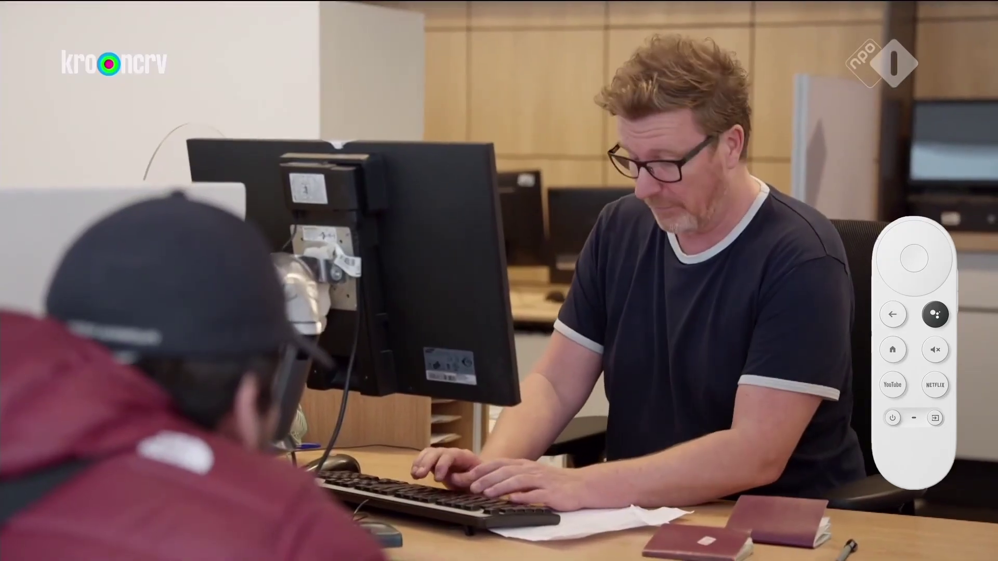
# - Leave full-screen playback and open TiviMate's Settings from the main navigation
pyautogui.press('Escape')
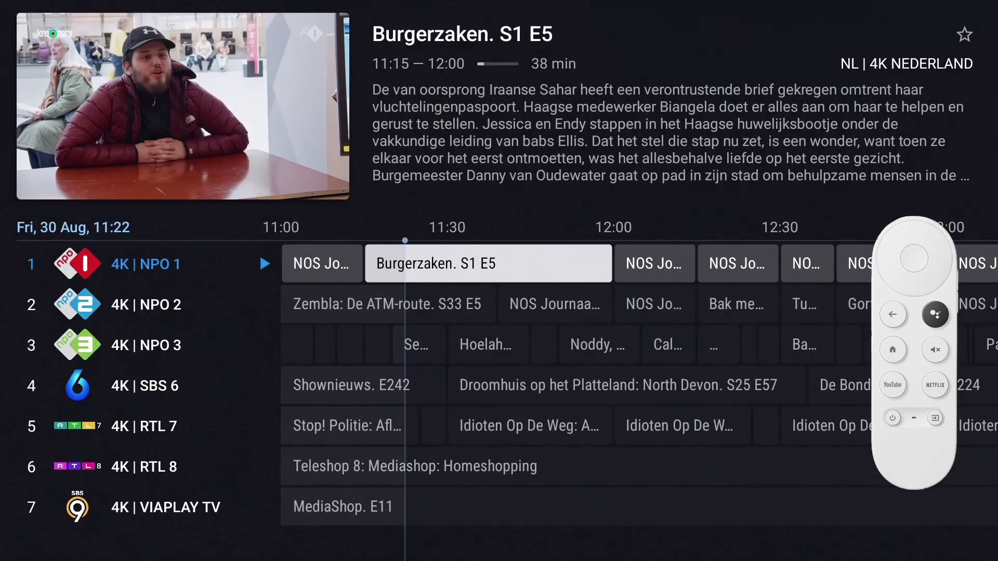
pyautogui.press('Left')
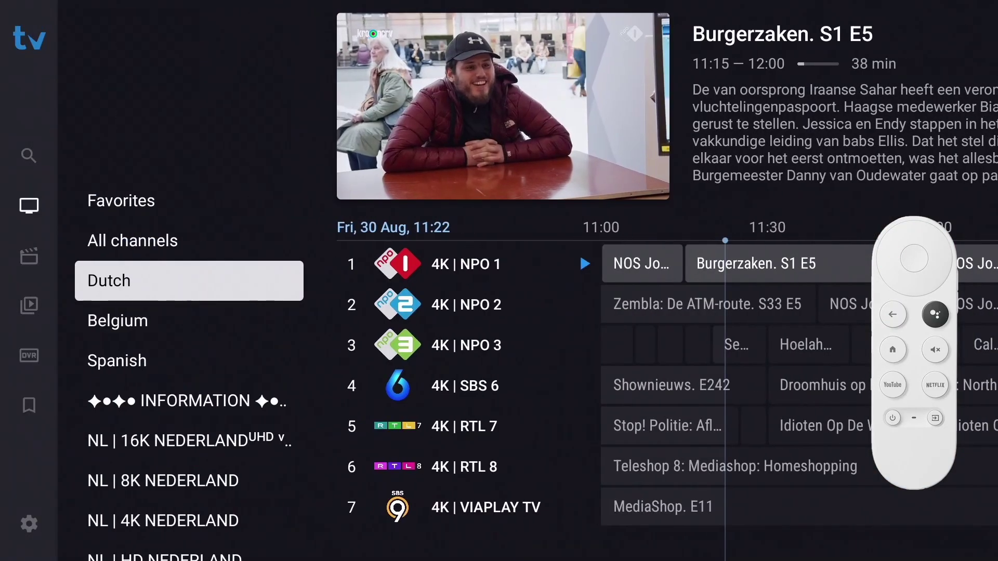
pyautogui.press('Left')
pyautogui.press('Down')
pyautogui.press('Down')
pyautogui.press('Down')
pyautogui.press('Down')
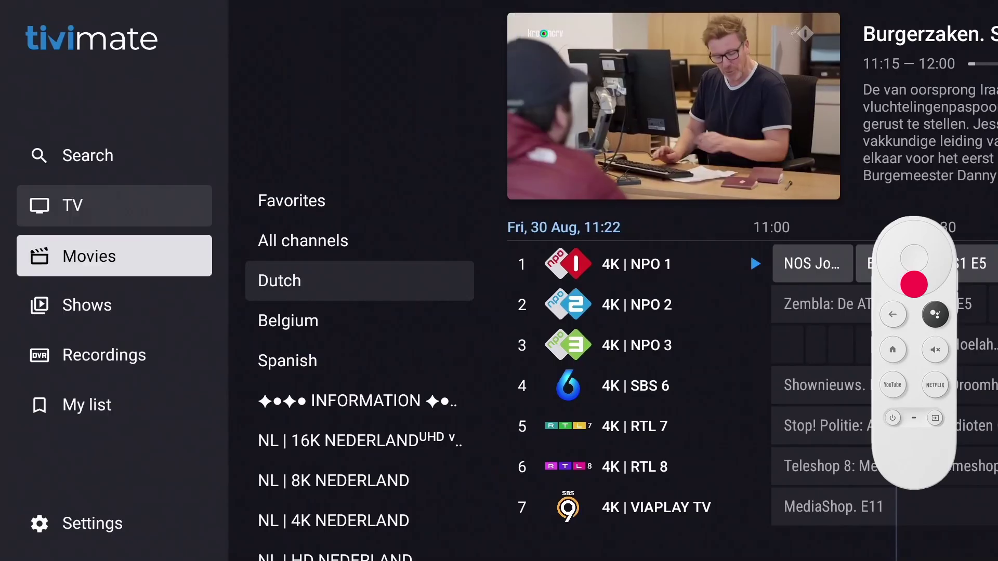
pyautogui.press('Down')
pyautogui.press('Return')
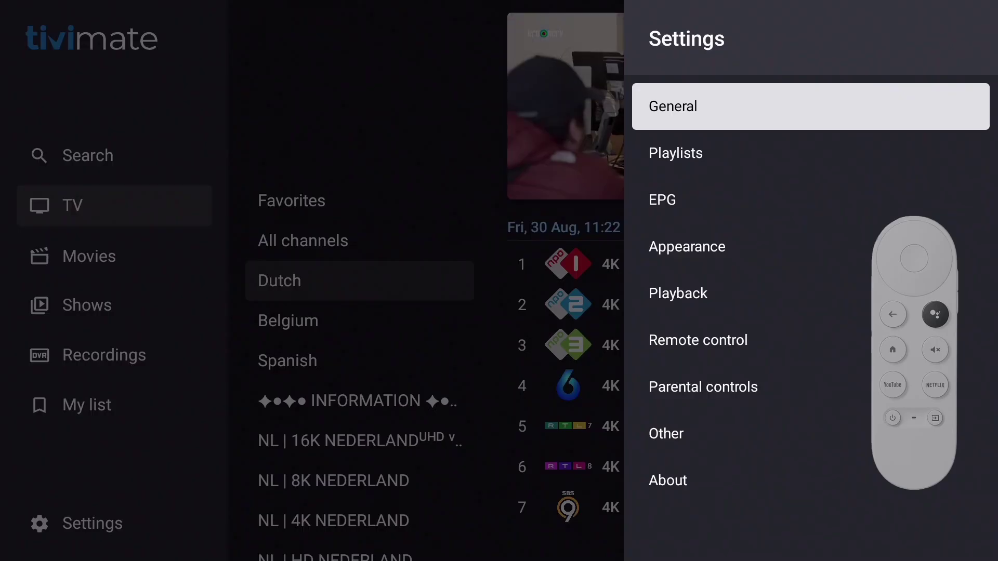
# - In Appearance > Groups, hide the Favorites and All channels categories
pyautogui.press('Down')
pyautogui.press('Down')
pyautogui.press('Down')
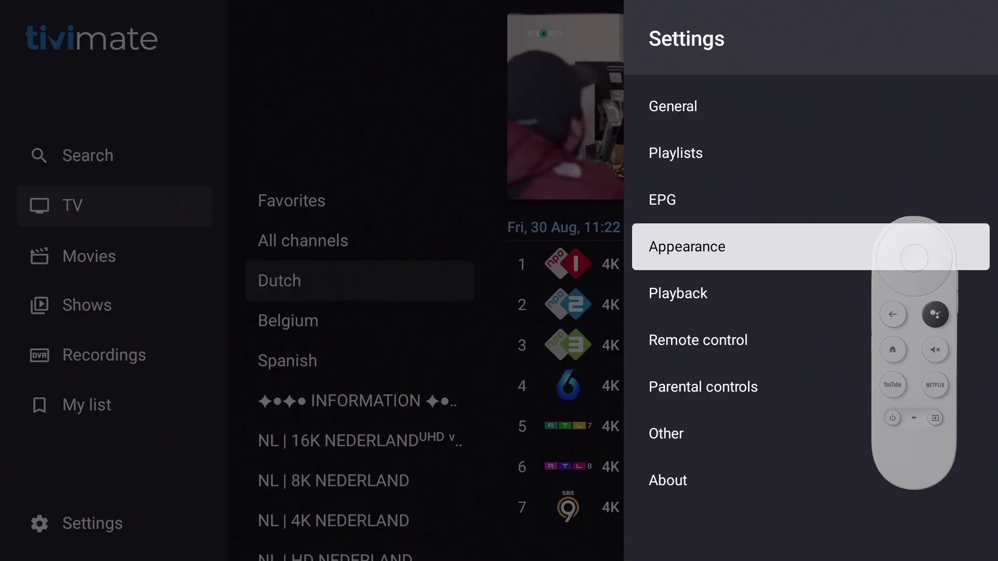
pyautogui.press('Return')
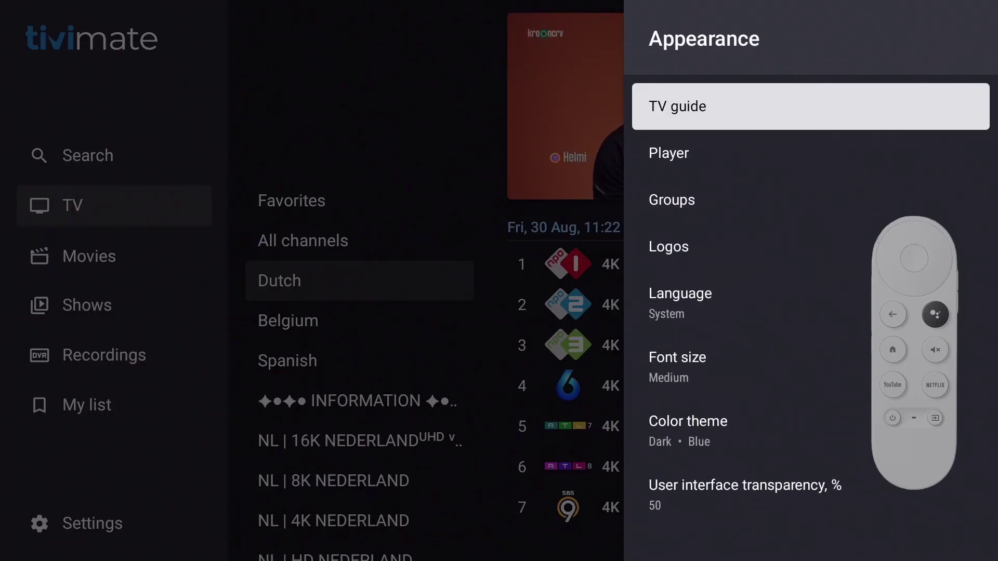
pyautogui.press('Down')
pyautogui.press('Down')
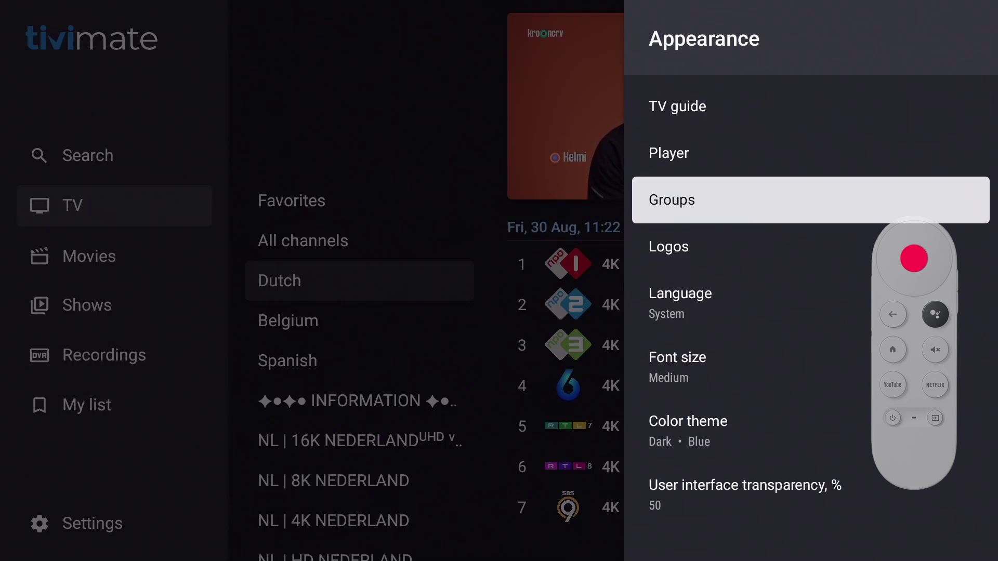
pyautogui.press('Return')
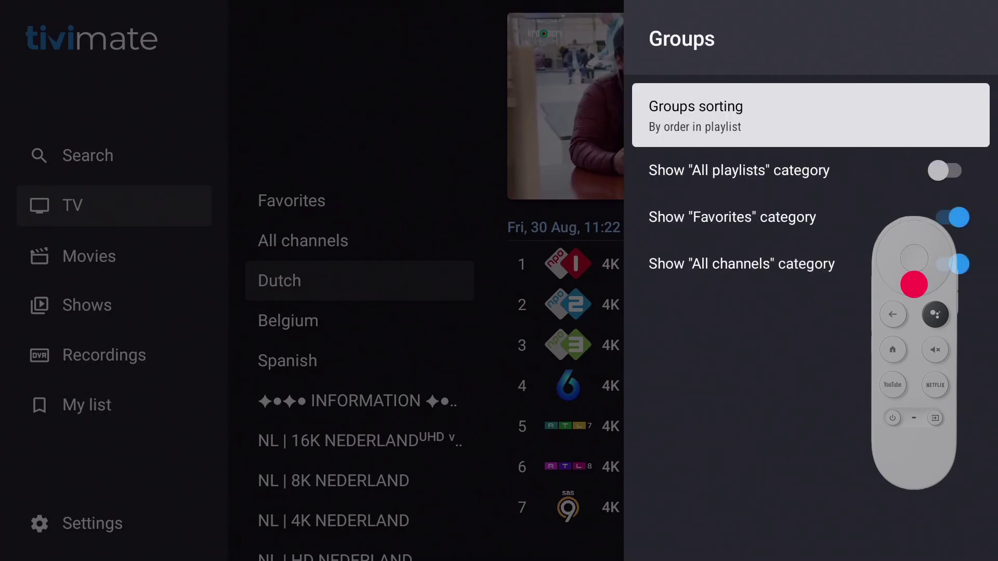
pyautogui.press('Down')
pyautogui.press('Down')
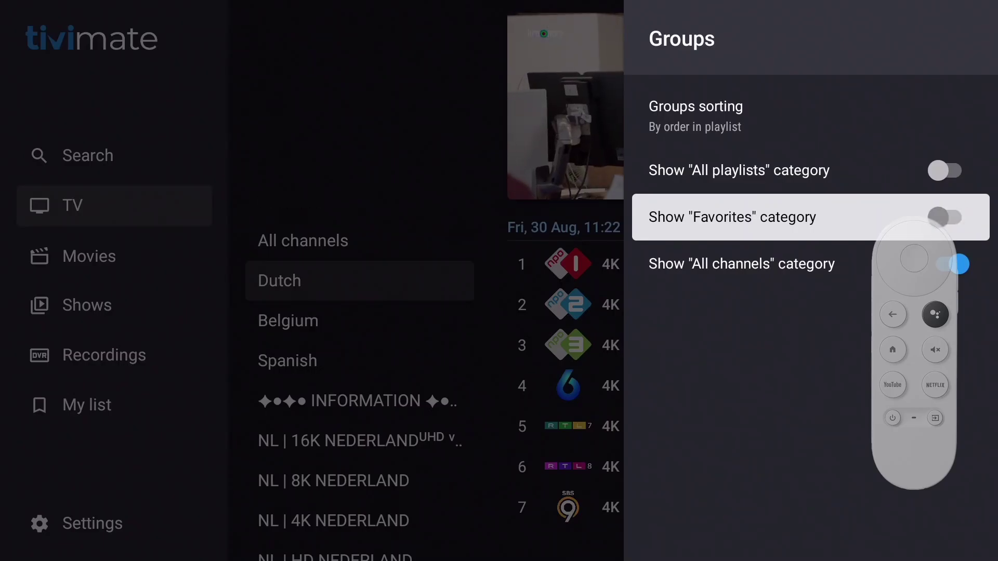
pyautogui.press('Down')
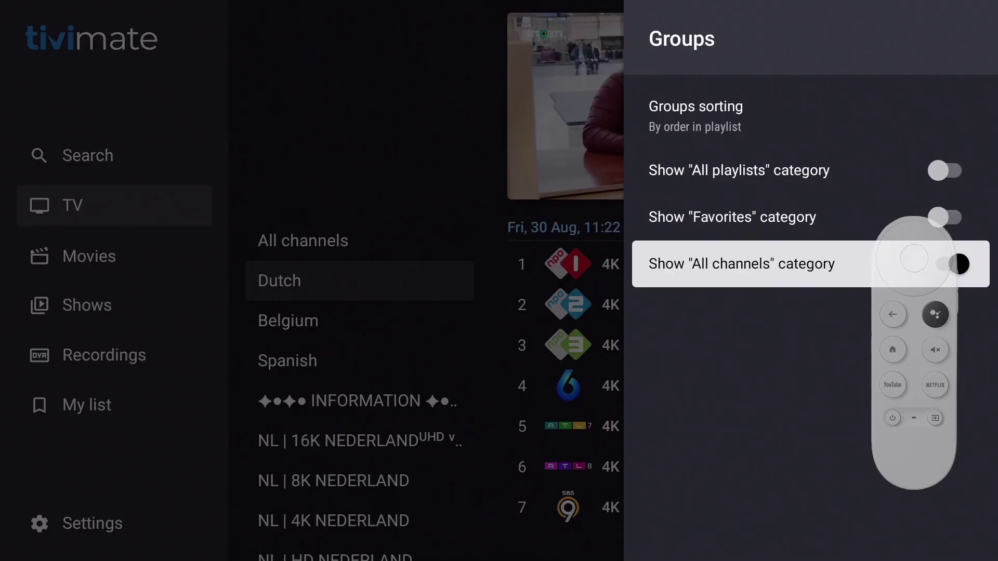
pyautogui.press('Return')
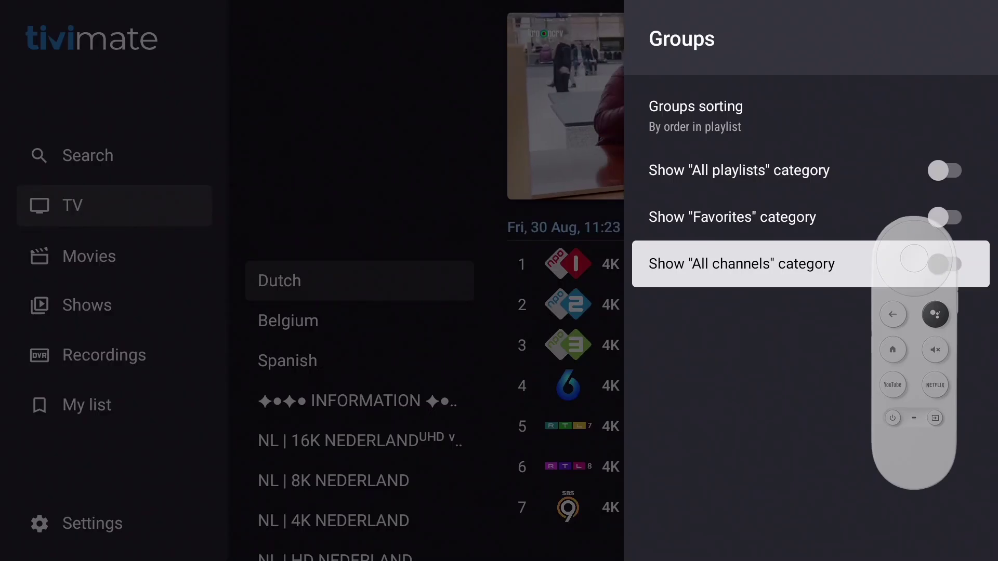
# - Close settings, return to the guide and open the options menu for the Spanish group
pyautogui.press('Escape')
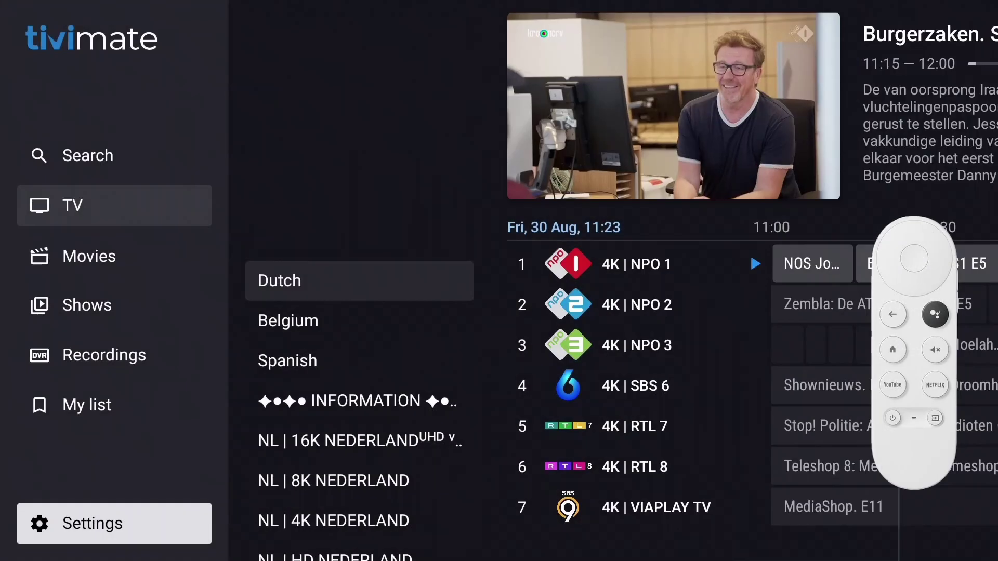
pyautogui.press('Right')
pyautogui.press('Right')
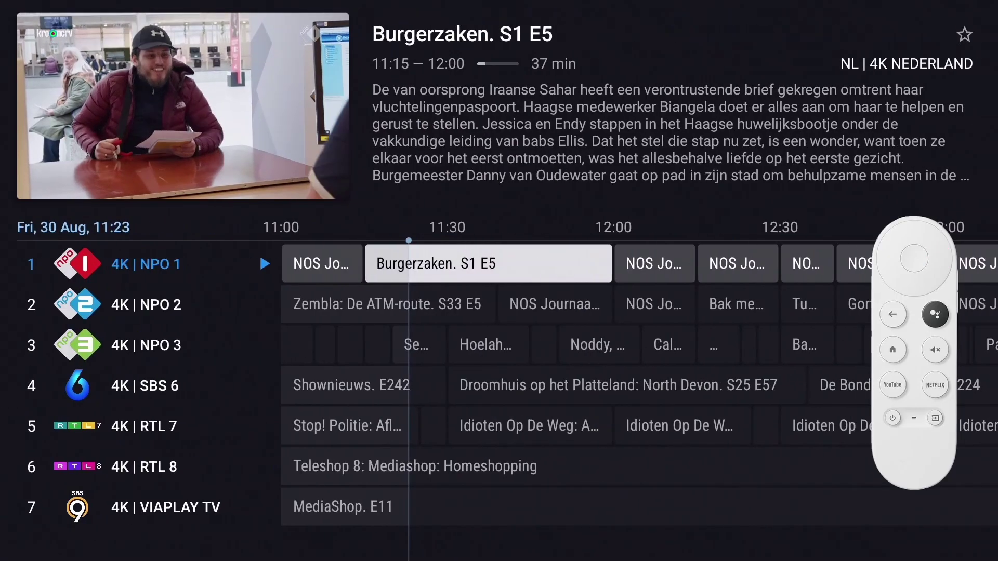
pyautogui.press('Return')
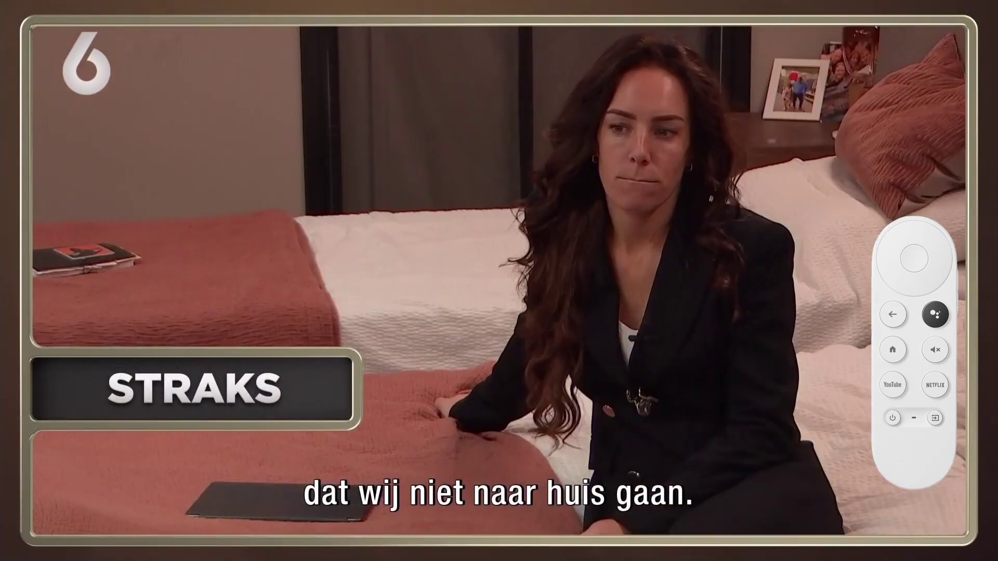
pyautogui.press('Escape')
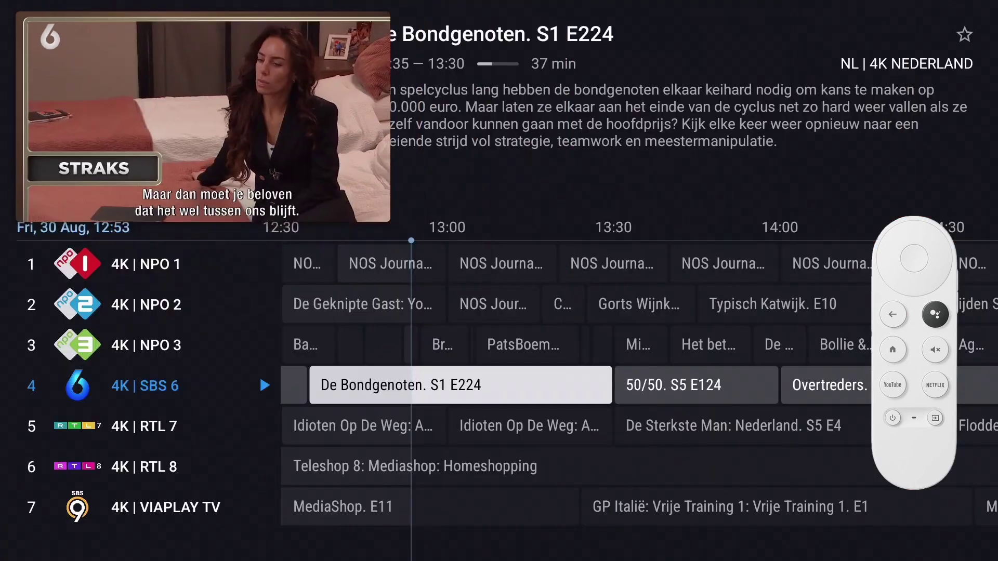
pyautogui.press('Left')
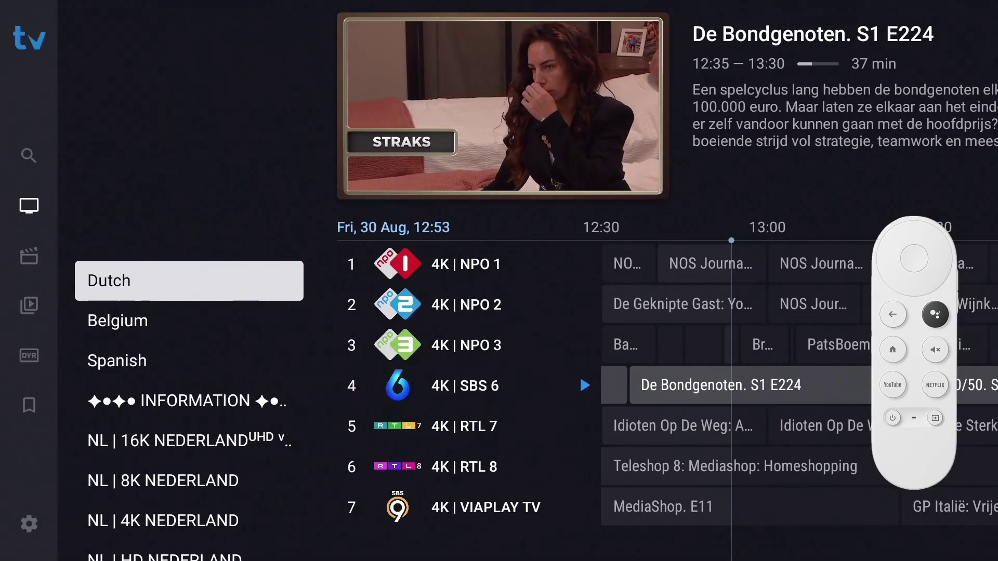
pyautogui.press('Down')
pyautogui.press('Down')
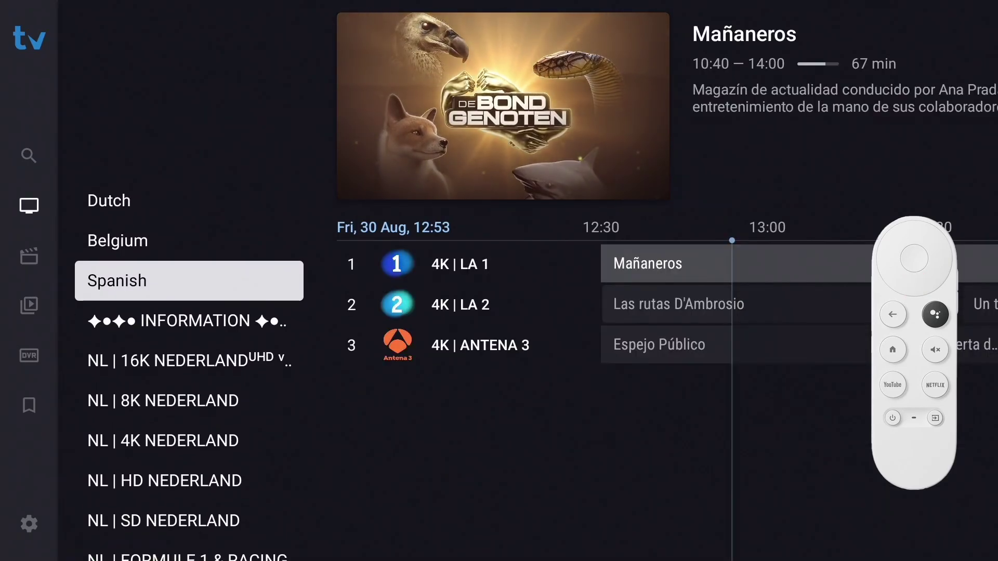
pyautogui.press('Return')
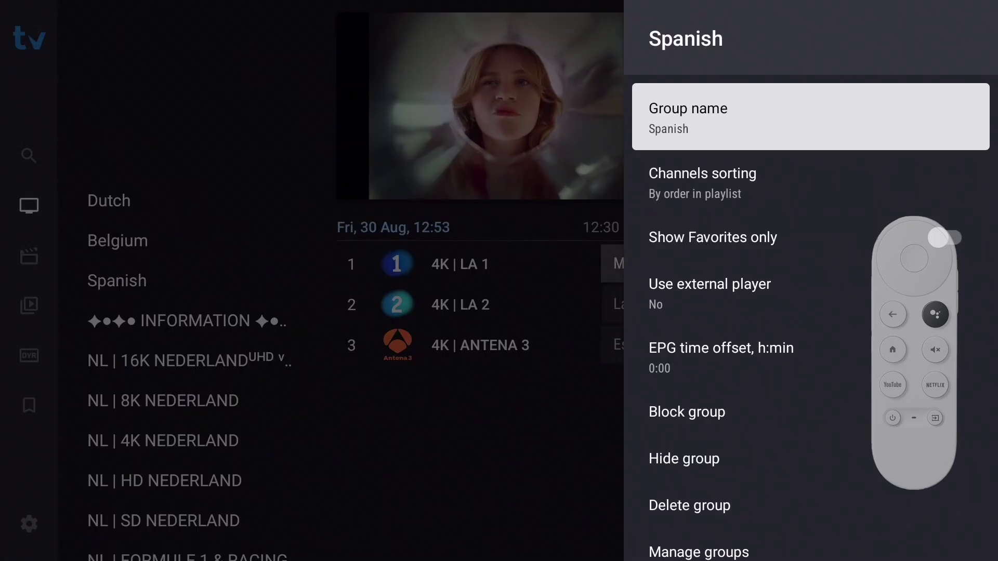
# - Delete the Spanish group from its options, then go back to full-screen playback
pyautogui.press('Down')
pyautogui.press('Down')
pyautogui.press('Down')
pyautogui.press('Down')
pyautogui.press('Down')
pyautogui.press('Down')
pyautogui.press('Down')
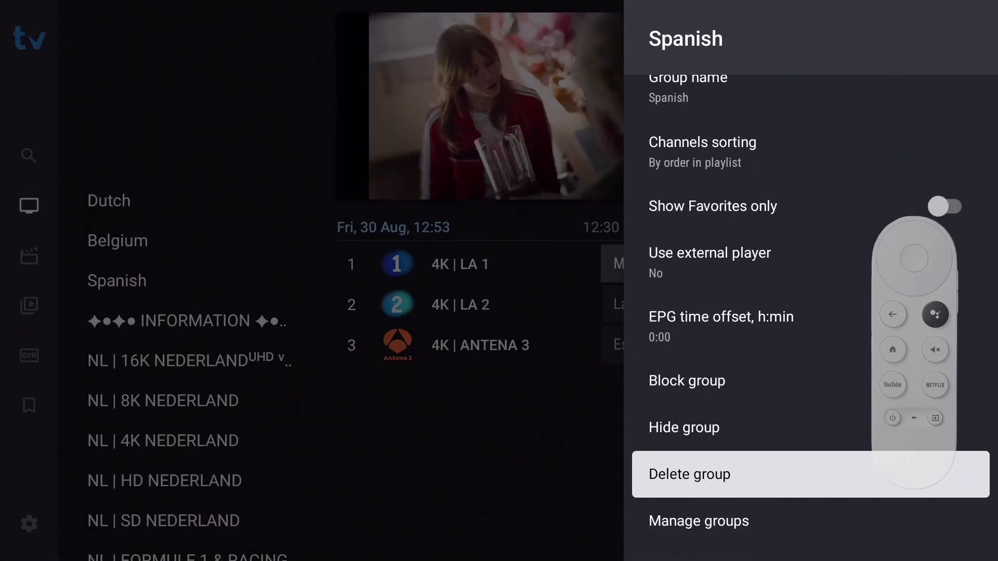
pyautogui.press('Return')
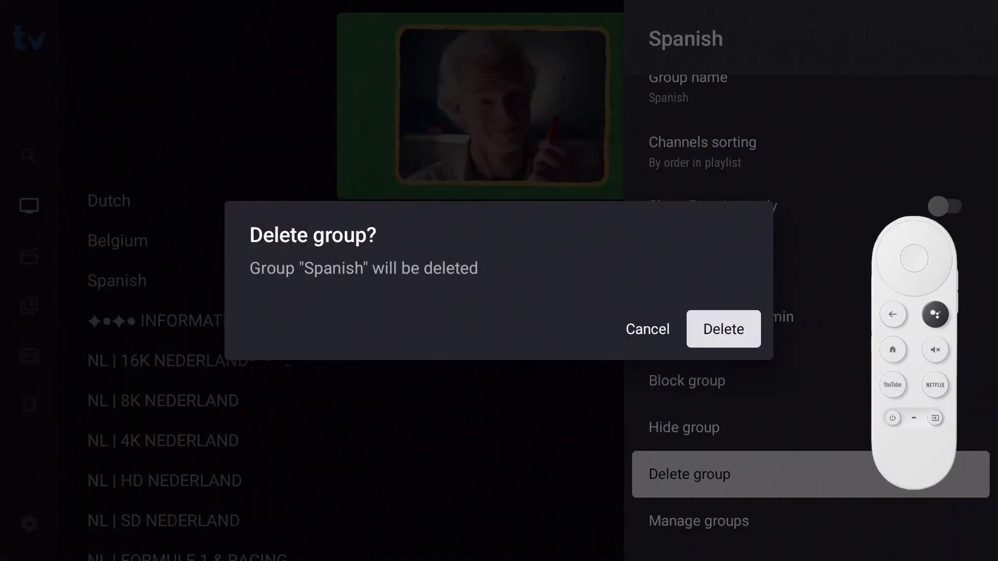
pyautogui.press('Return')
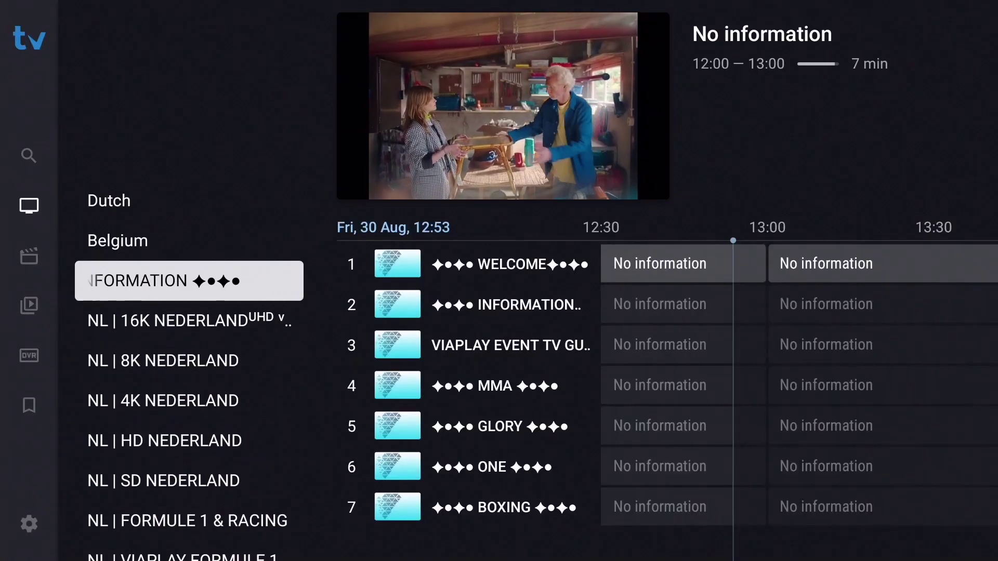
pyautogui.press('Escape')
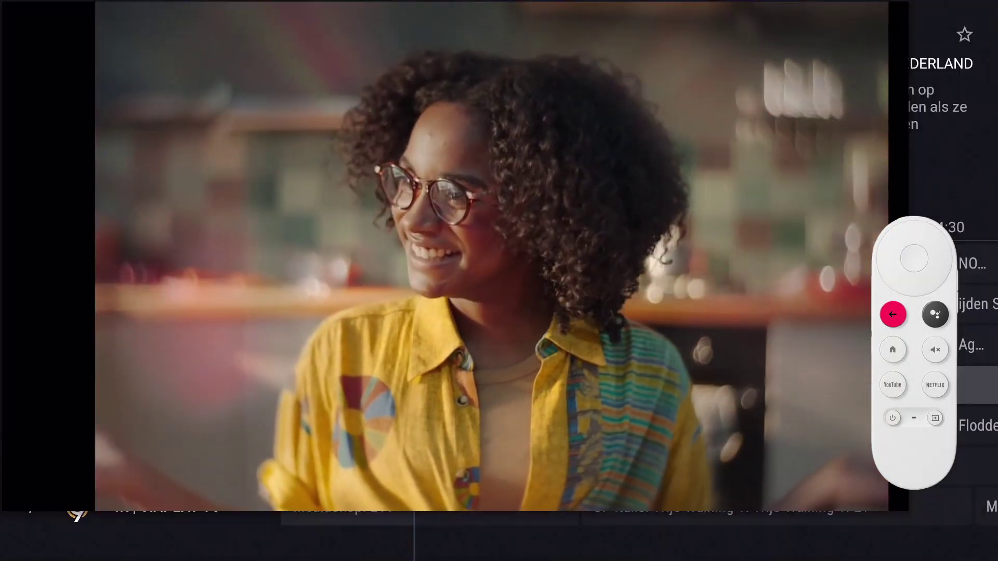
# - Open Manage groups for the TV section from the Dutch group's options
pyautogui.press('Left')
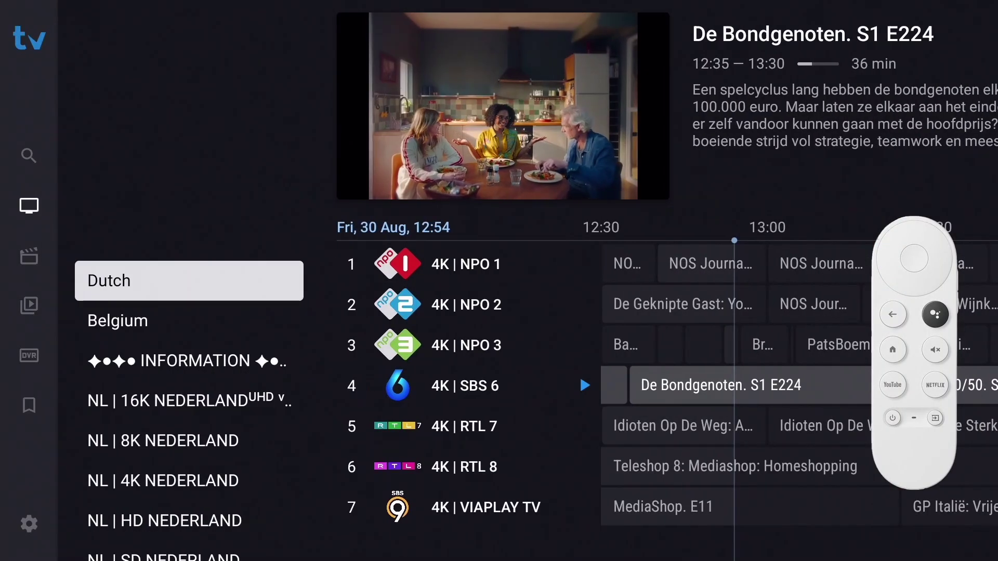
pyautogui.press('Return')
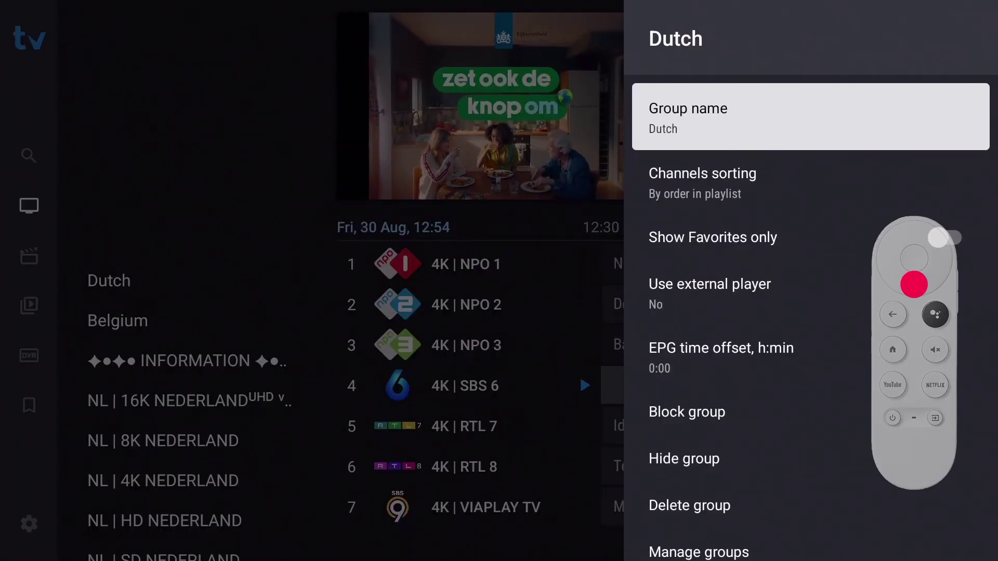
pyautogui.press('Down')
pyautogui.press('Down')
pyautogui.press('Down')
pyautogui.press('Down')
pyautogui.press('Down')
pyautogui.press('Down')
pyautogui.press('Down')
pyautogui.press('Down')
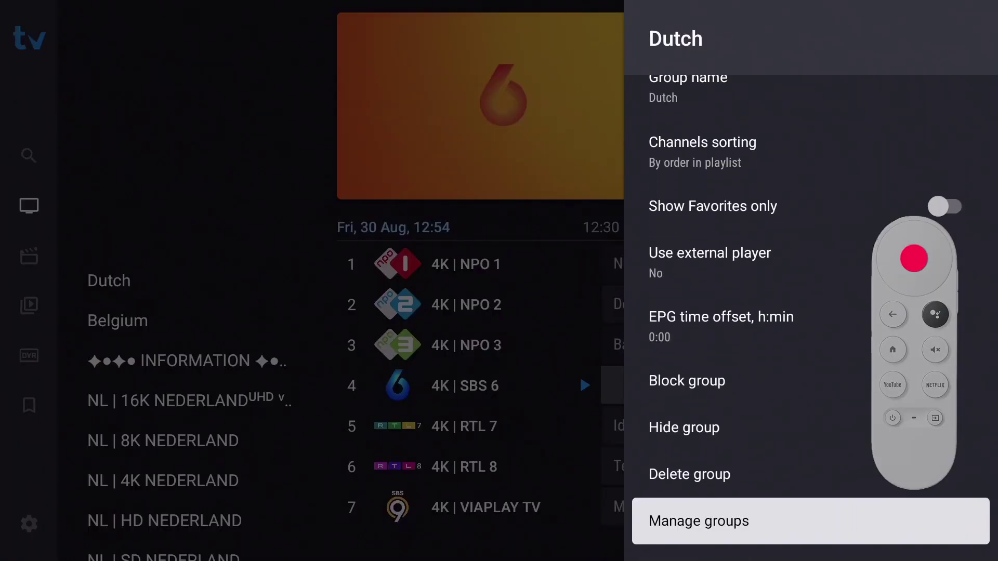
pyautogui.press('Return')
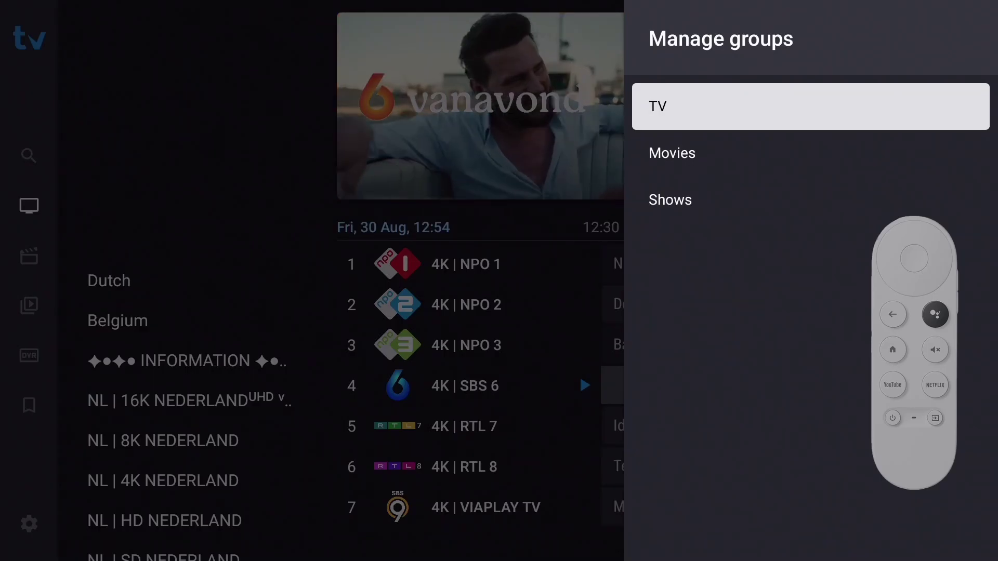
pyautogui.press('Return')
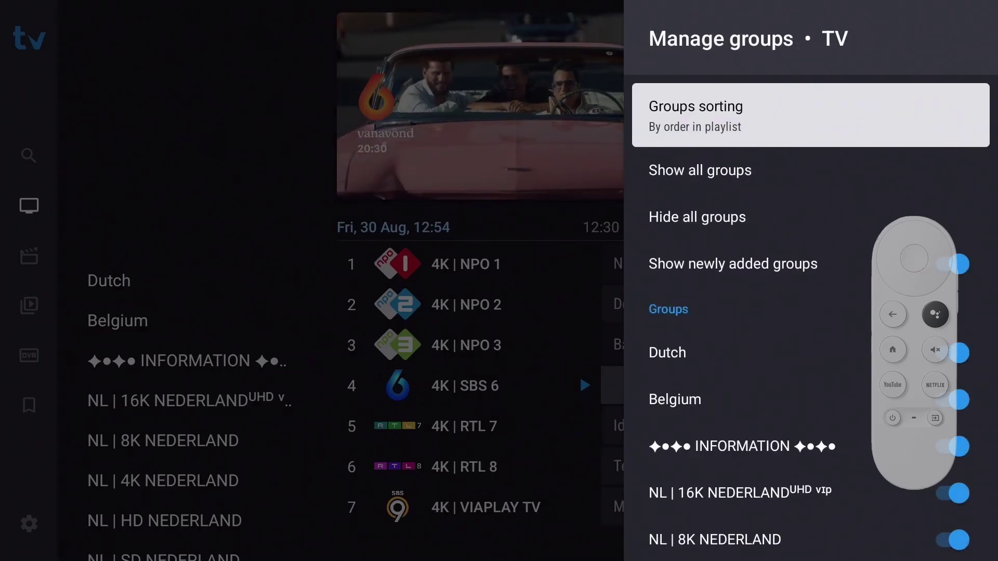
# - Switch off the NL | FORMULE 1 & RACING group in the TV group list
pyautogui.press('Down')
pyautogui.press('Down')
pyautogui.press('Down')
pyautogui.press('Down')
pyautogui.press('Down')
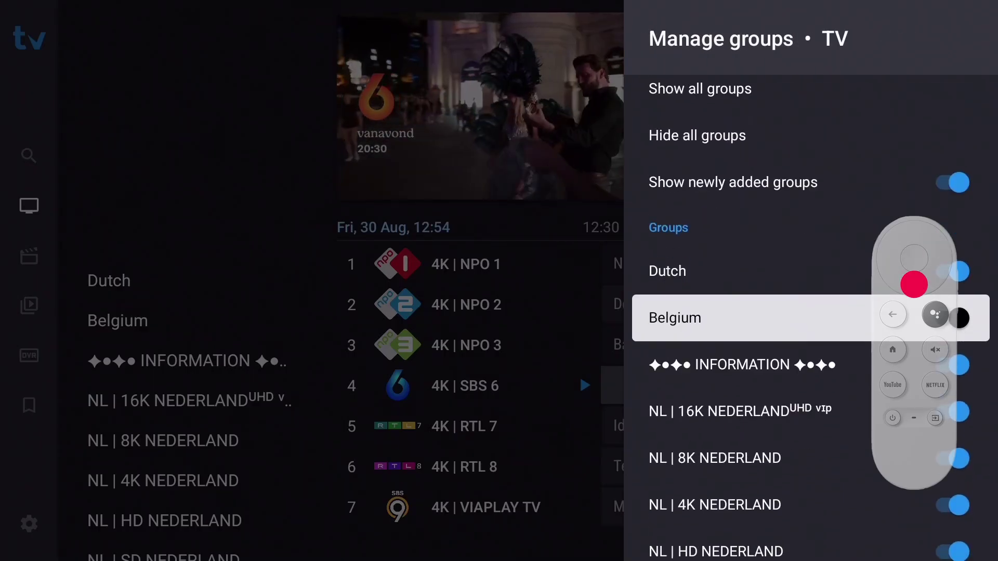
pyautogui.press('Down')
pyautogui.press('Down')
pyautogui.press('Down')
pyautogui.press('Down')
pyautogui.press('Down')
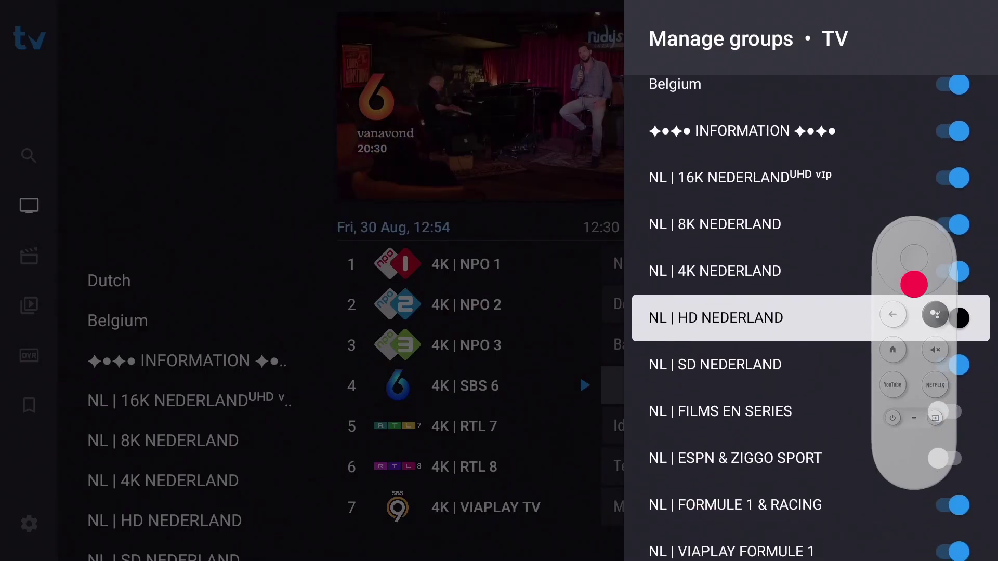
pyautogui.press('Down')
pyautogui.press('Down')
pyautogui.press('Down')
pyautogui.press('Down')
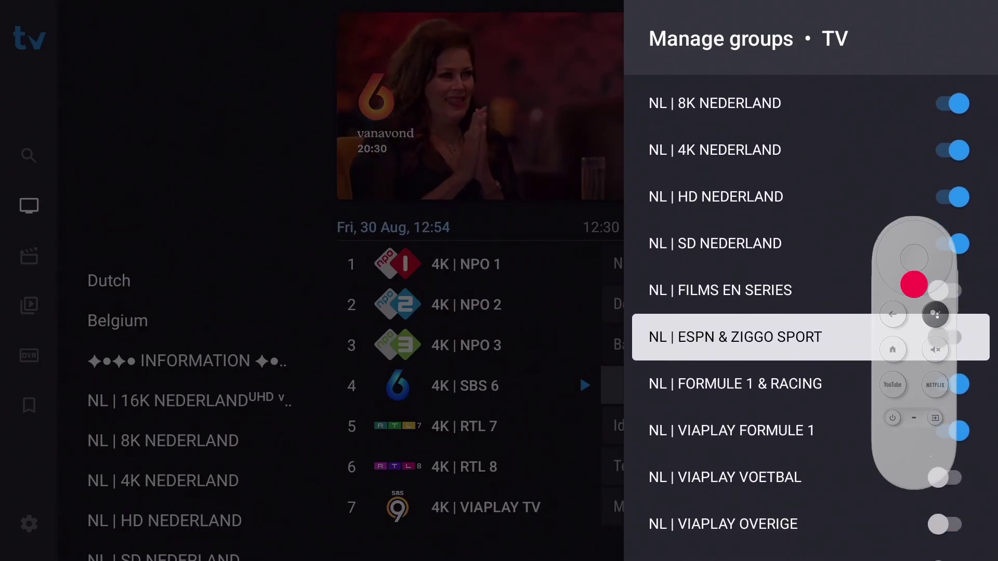
pyautogui.press('Return')
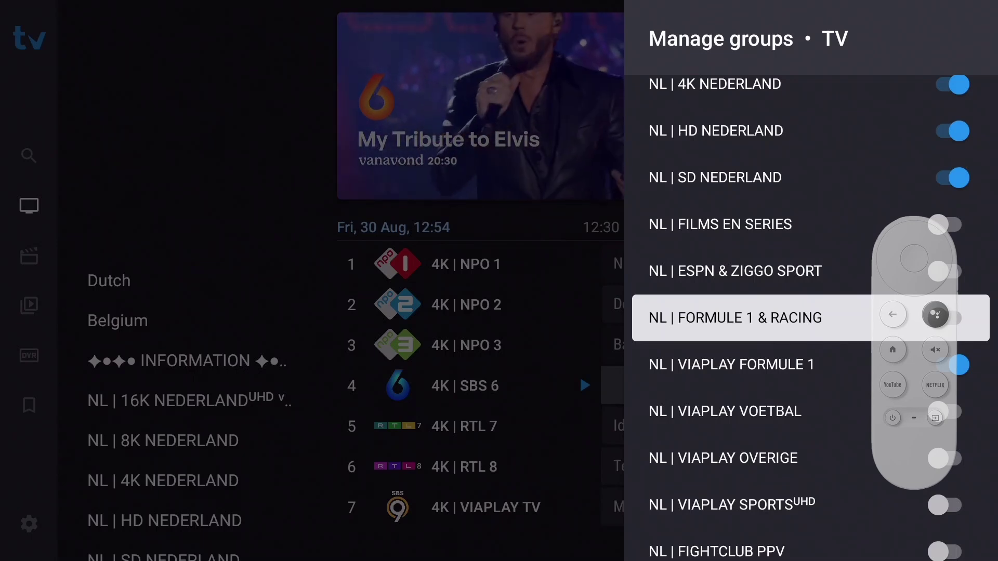
pyautogui.press('Up')
pyautogui.press('Up')
pyautogui.press('Up')
pyautogui.press('Up')
pyautogui.press('Up')
pyautogui.press('Up')
pyautogui.press('Up')
pyautogui.press('Up')
pyautogui.press('Up')
pyautogui.press('Up')
pyautogui.press('Up')
pyautogui.press('Up')
pyautogui.press('Up')
pyautogui.press('Up')
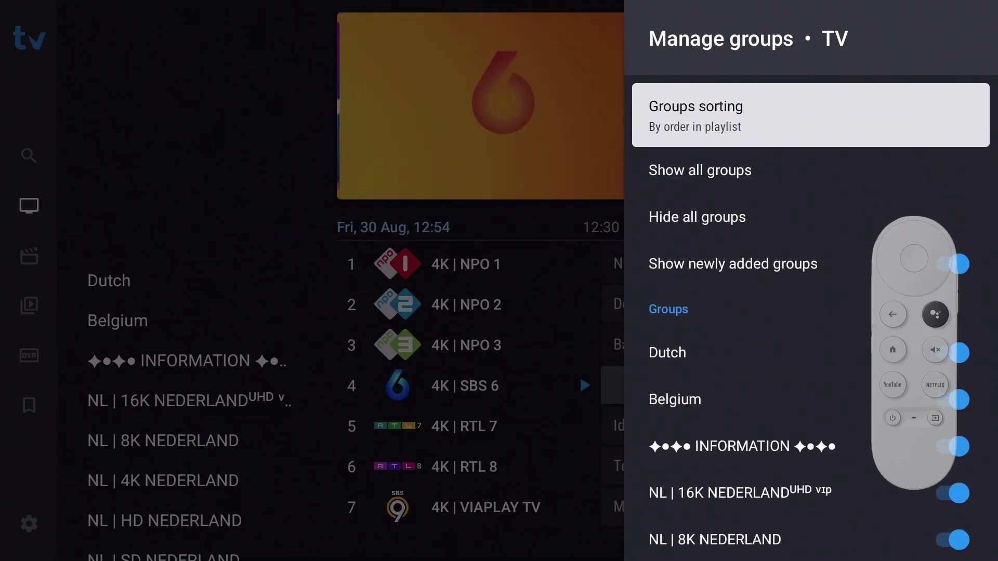
# - Set Groups sorting to Manual and open Reorder groups
pyautogui.press('Return')
pyautogui.press('Down')
pyautogui.press('Down')
pyautogui.press('Down')
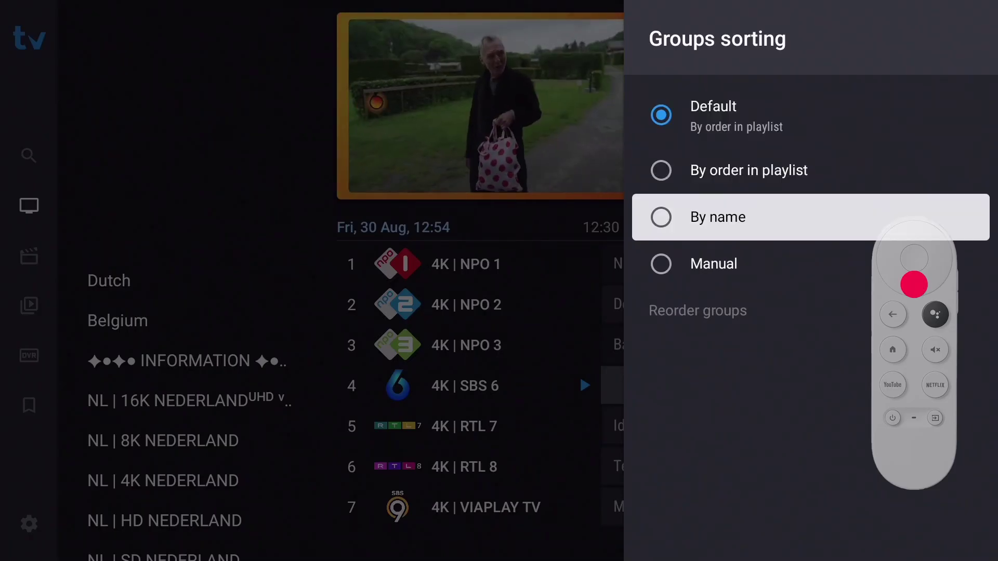
pyautogui.press('Return')
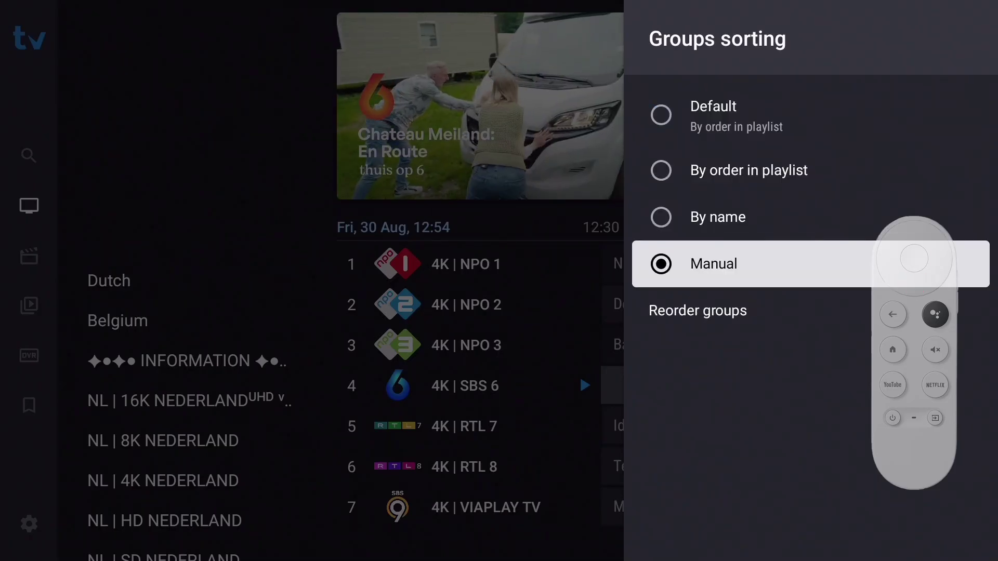
pyautogui.press('Down')
pyautogui.press('Return')
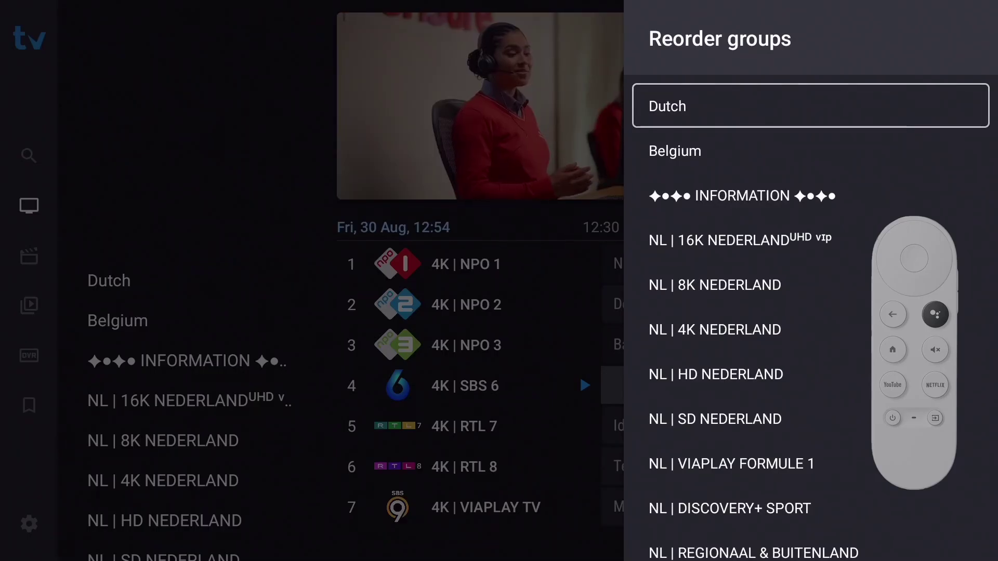
# - Move NL | REGIONAAL & BUITENLAND and NL | DISCOVERY+ SPORT up, directly below NL | HD NEDERLAND
pyautogui.press('Return')
pyautogui.press('Down')
pyautogui.press('Down')
pyautogui.press('Down')
pyautogui.press('Down')
pyautogui.press('Down')
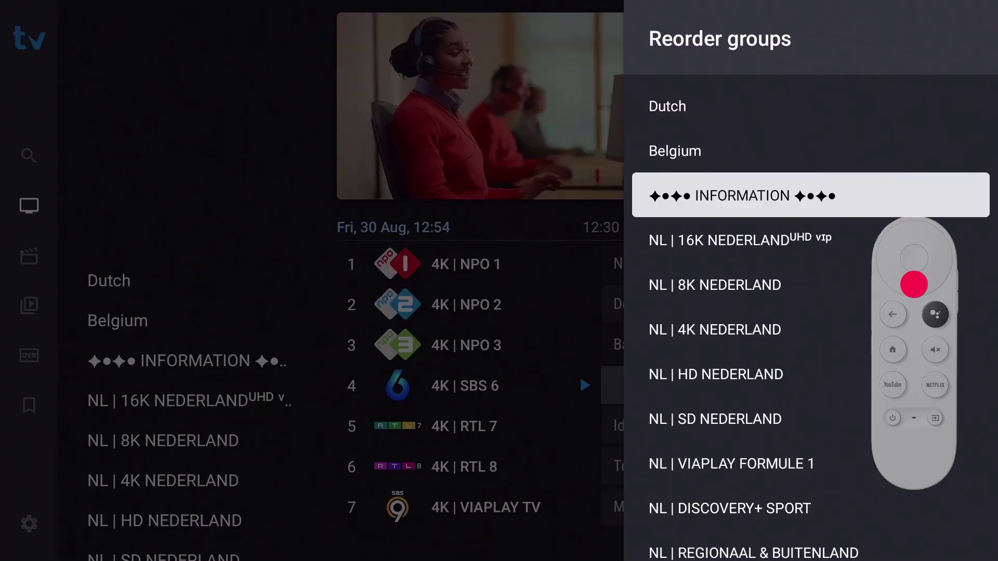
pyautogui.press('Down')
pyautogui.press('Down')
pyautogui.press('Down')
pyautogui.press('Down')
pyautogui.press('Down')
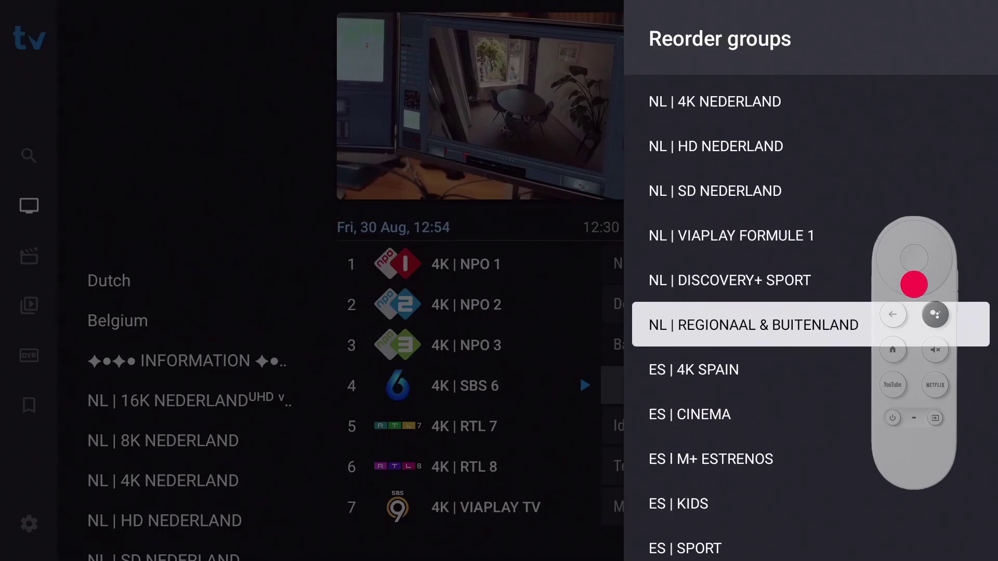
pyautogui.press('Return')
pyautogui.press('Up')
pyautogui.press('Up')
pyautogui.press('Up')
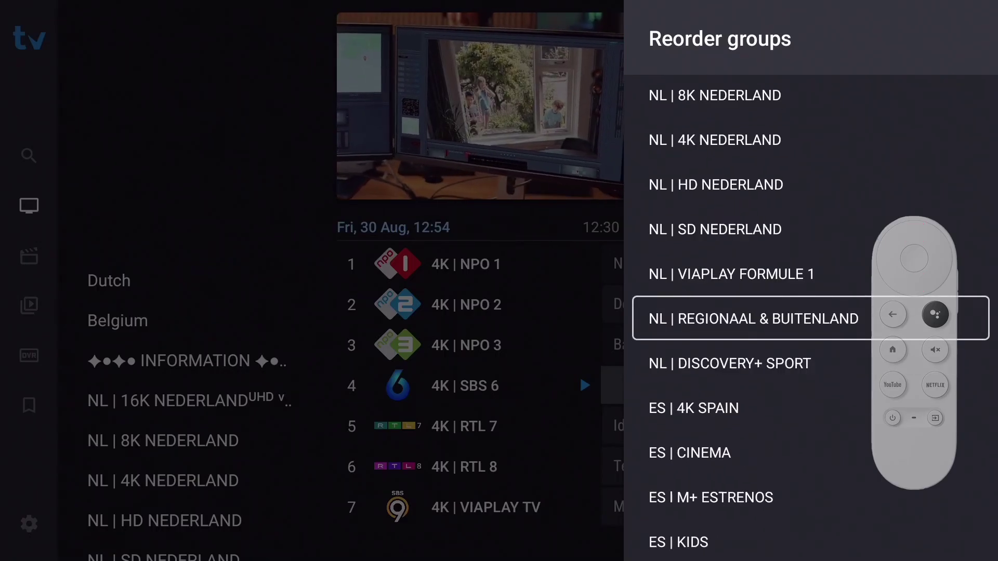
pyautogui.press('Return')
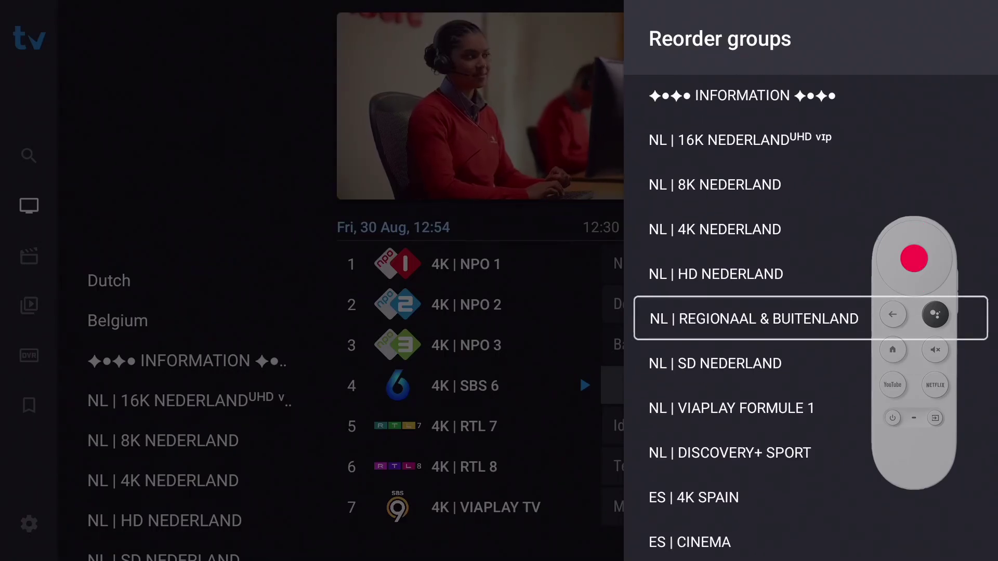
pyautogui.press('Down')
pyautogui.press('Down')
pyautogui.press('Down')
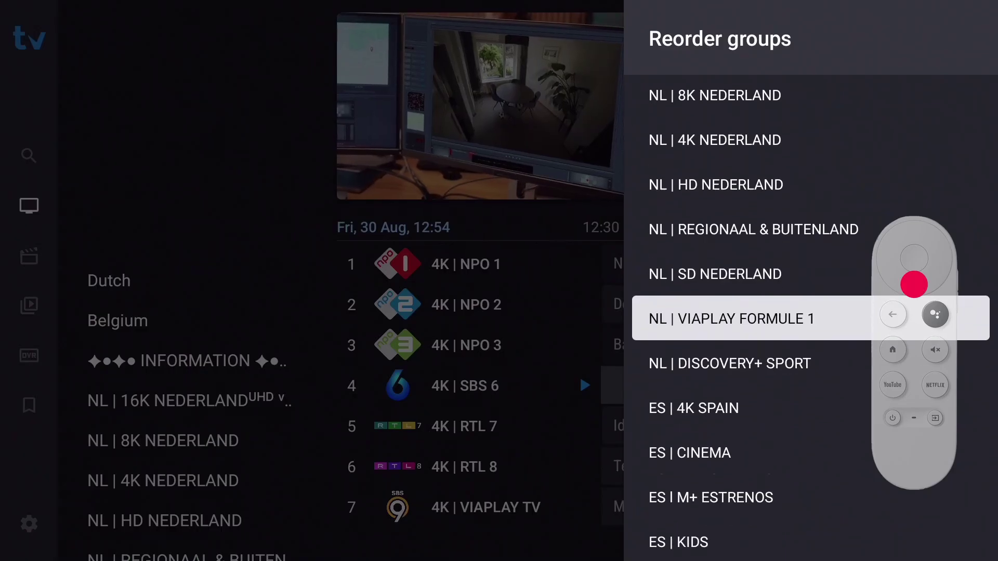
pyautogui.press('Return')
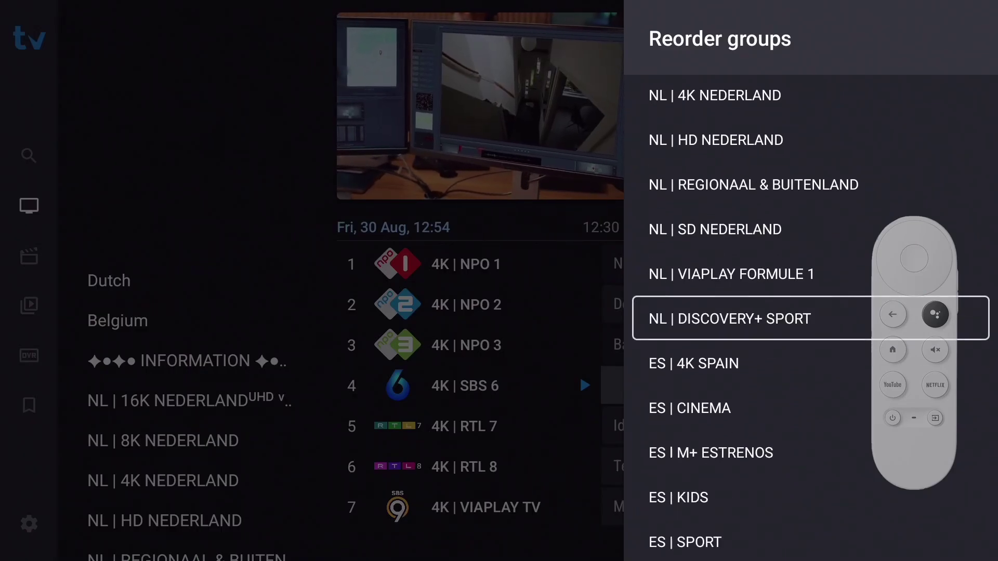
pyautogui.press('Up')
pyautogui.press('Up')
pyautogui.press('Return')
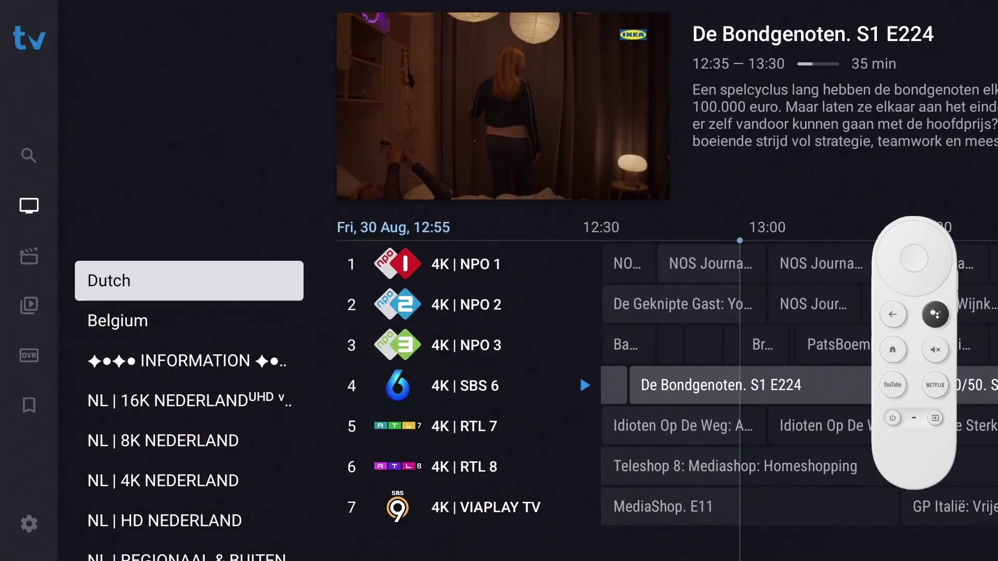
# - Step through the reordered guide groups to REGIONAAL & BUITENLAND and preview NPO 2 full screen
pyautogui.press('Down')
pyautogui.press('Down')
pyautogui.press('Down')
pyautogui.press('Down')
pyautogui.press('Down')
pyautogui.press('Down')
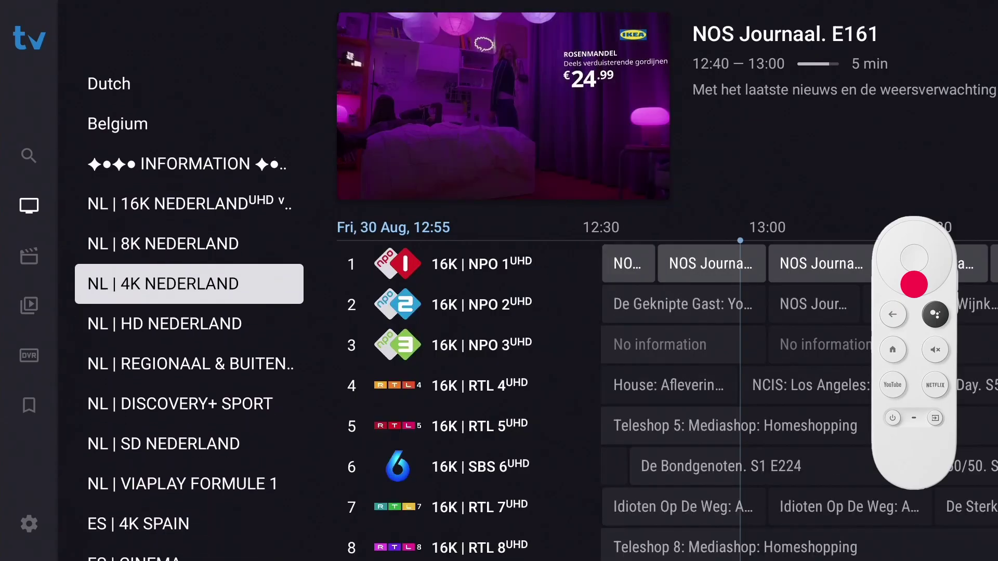
pyautogui.press('Down')
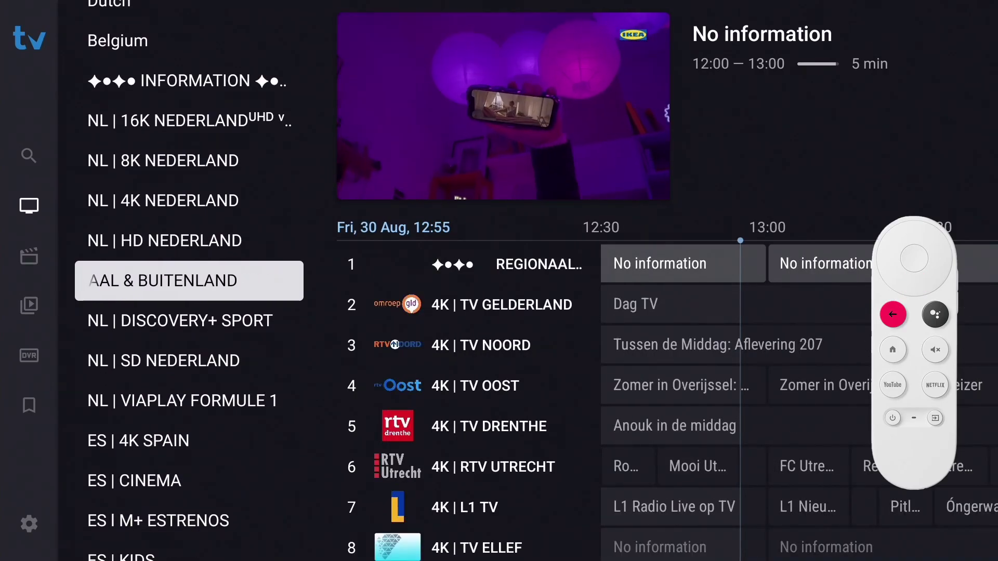
pyautogui.press('Escape')
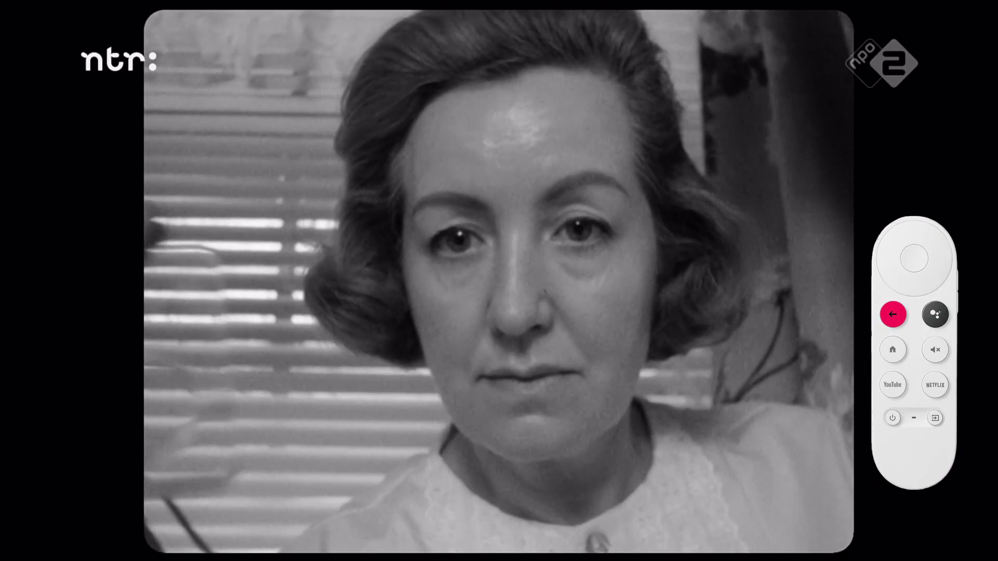
pyautogui.press('Return')
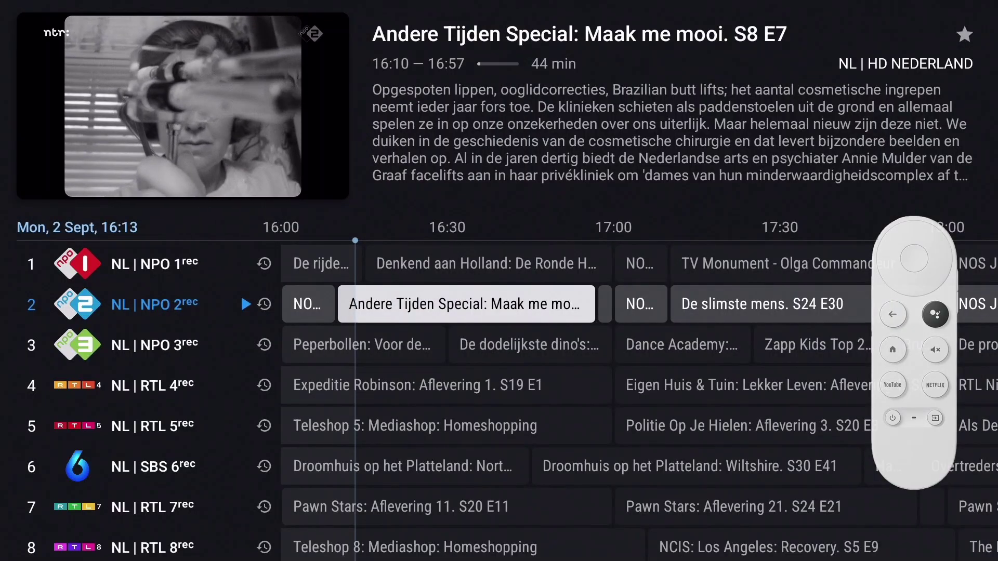
# - Set Channels sorting for NL | HD NEDERLAND to Manual via NPO 2's group options
pyautogui.press('Menu')
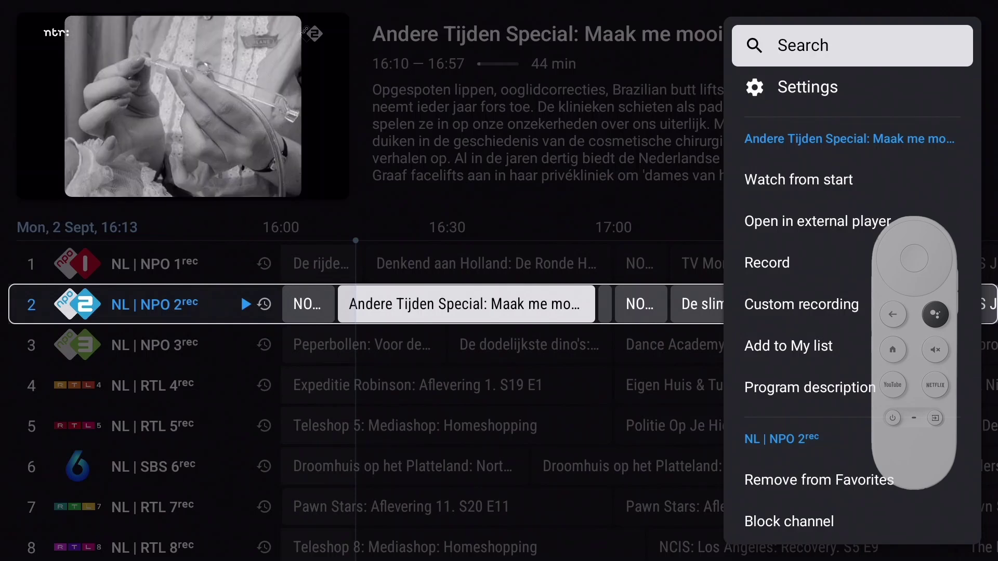
pyautogui.press('Down')
pyautogui.press('Down')
pyautogui.press('Down')
pyautogui.press('Down')
pyautogui.press('Down')
pyautogui.press('Down')
pyautogui.press('Down')
pyautogui.press('Down')
pyautogui.press('Down')
pyautogui.press('Down')
pyautogui.press('Down')
pyautogui.press('Down')
pyautogui.press('Down')
pyautogui.press('Down')
pyautogui.press('Down')
pyautogui.press('Down')
pyautogui.press('Down')
pyautogui.press('Down')
pyautogui.press('Down')
pyautogui.press('Down')
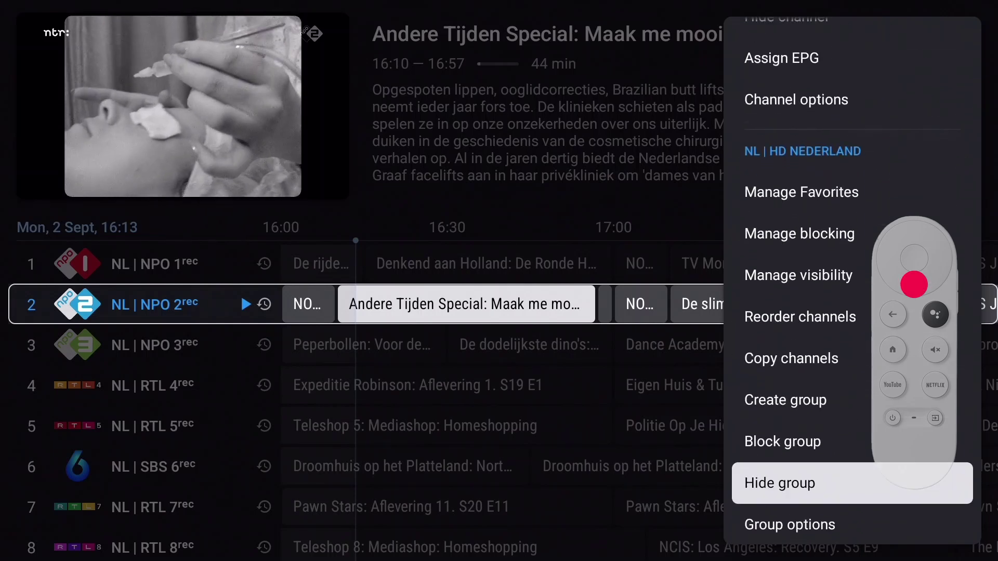
pyautogui.press('Return')
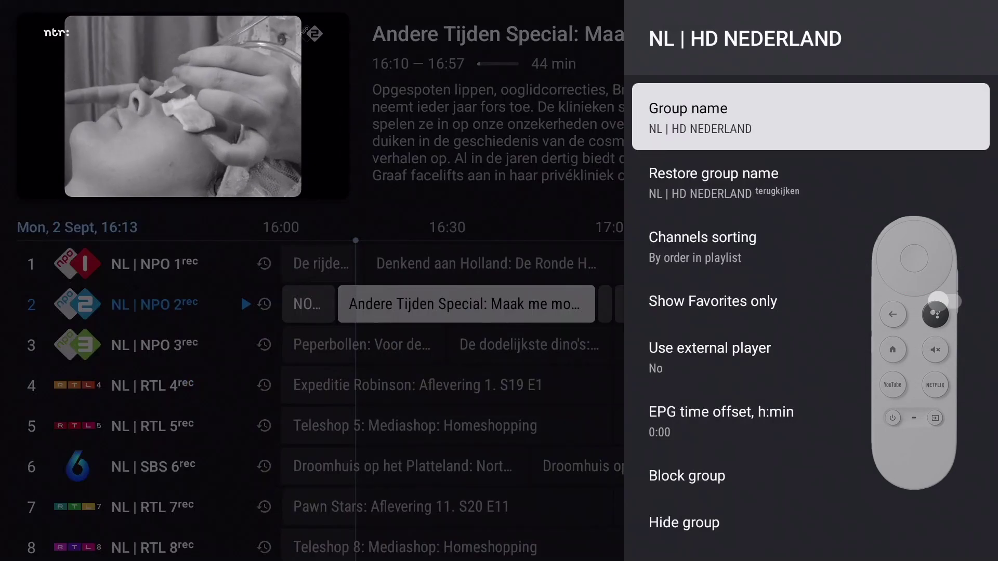
pyautogui.press('Down')
pyautogui.press('Down')
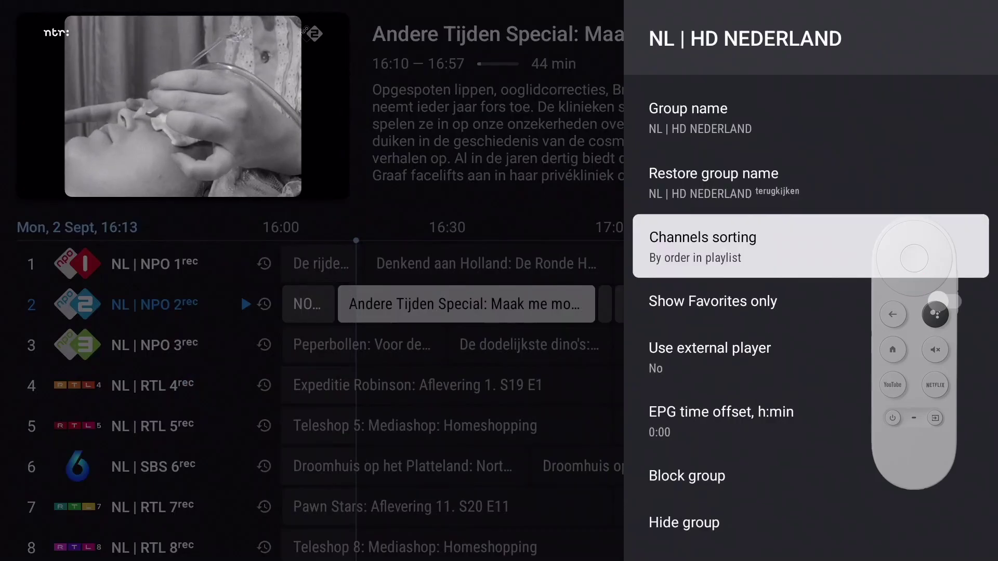
pyautogui.press('Return')
pyautogui.press('Down')
pyautogui.press('Down')
pyautogui.press('Down')
pyautogui.press('Down')
pyautogui.press('Down')
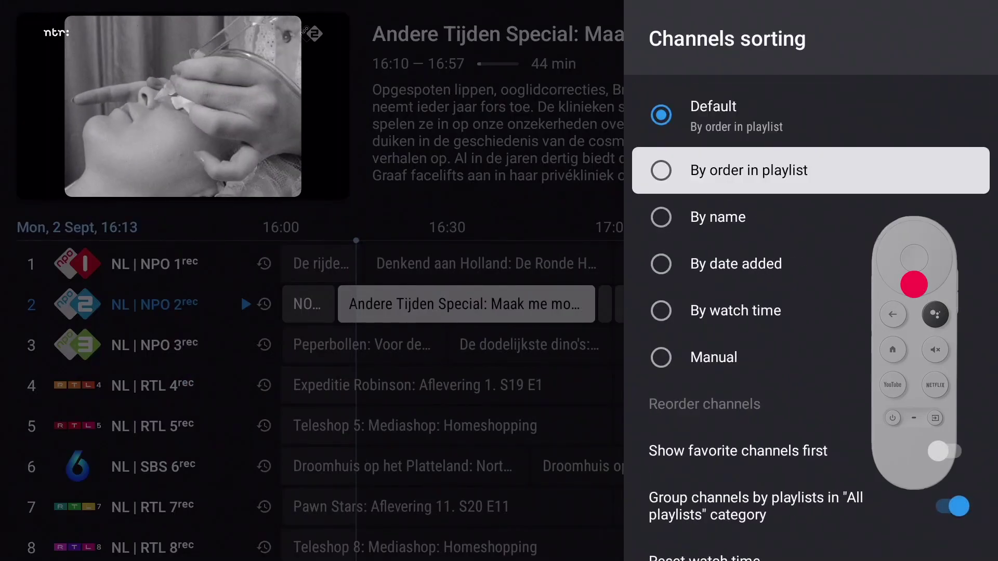
pyautogui.press('Return')
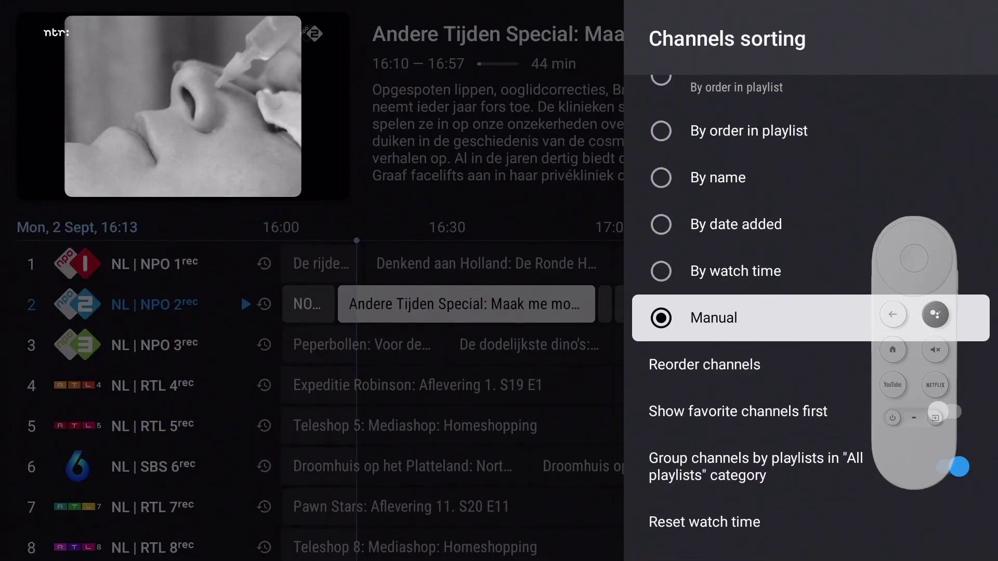
pyautogui.press('Down')
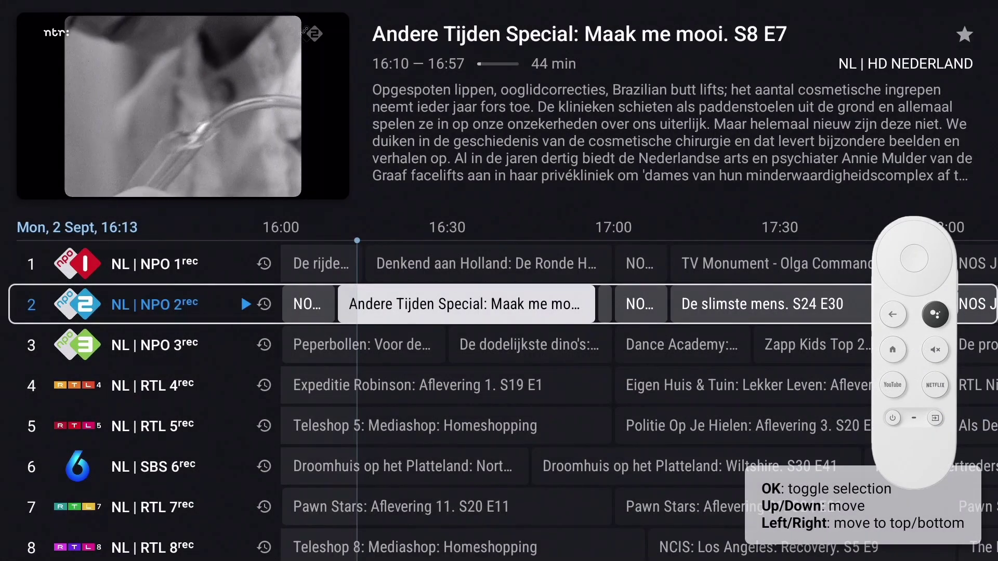
# - Move RTL 7 up two places so it sits above SBS 6 and RTL 5
pyautogui.press('Down')
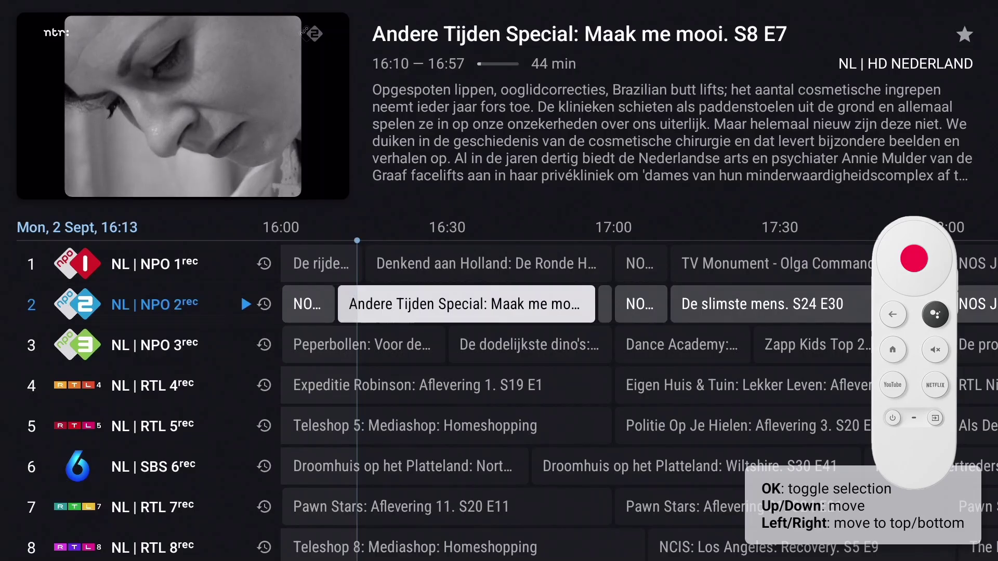
pyautogui.press('Down')
pyautogui.press('Down')
pyautogui.press('Down')
pyautogui.press('Down')
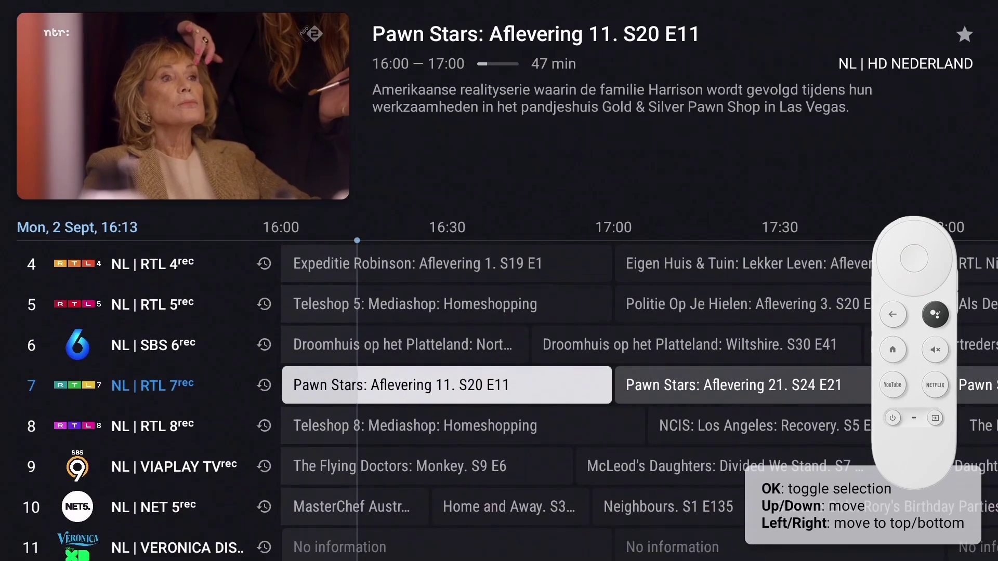
pyautogui.press('Return')
pyautogui.press('Up')
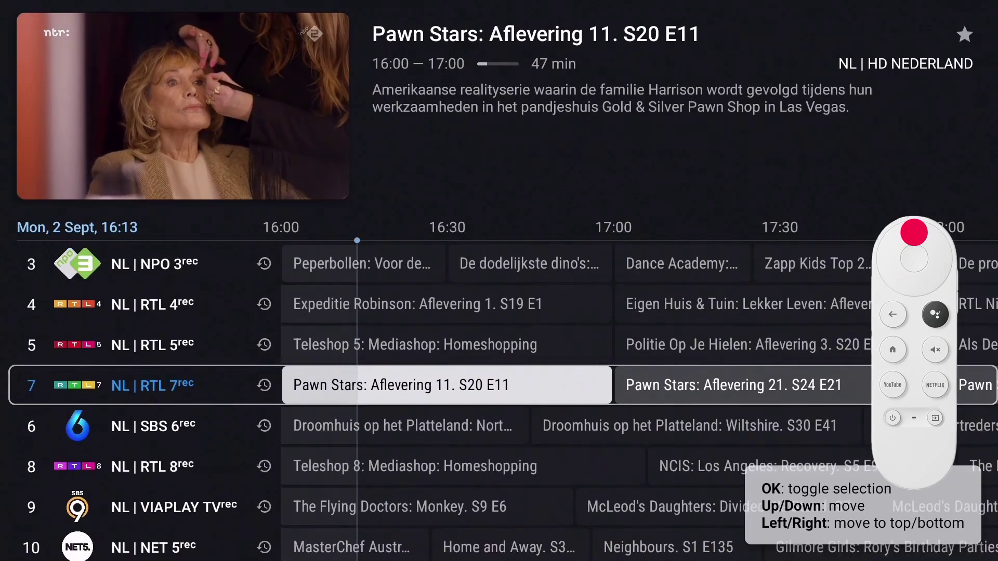
pyautogui.press('Up')
pyautogui.press('Return')
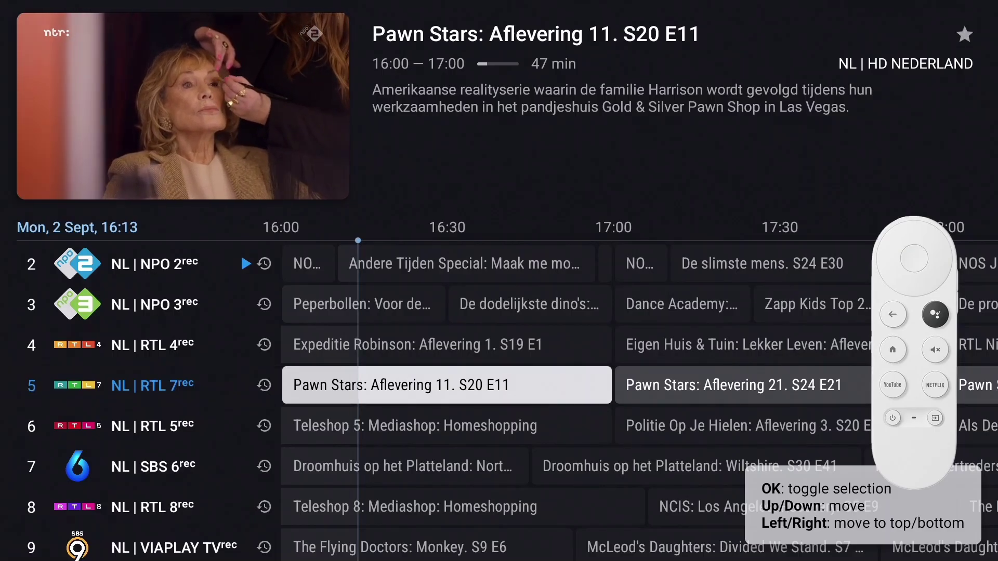
# - Move SBS 6 down below RTL 8 and Viaplay TV, then exit to full-screen RTL 4
pyautogui.press('Down')
pyautogui.press('Down')
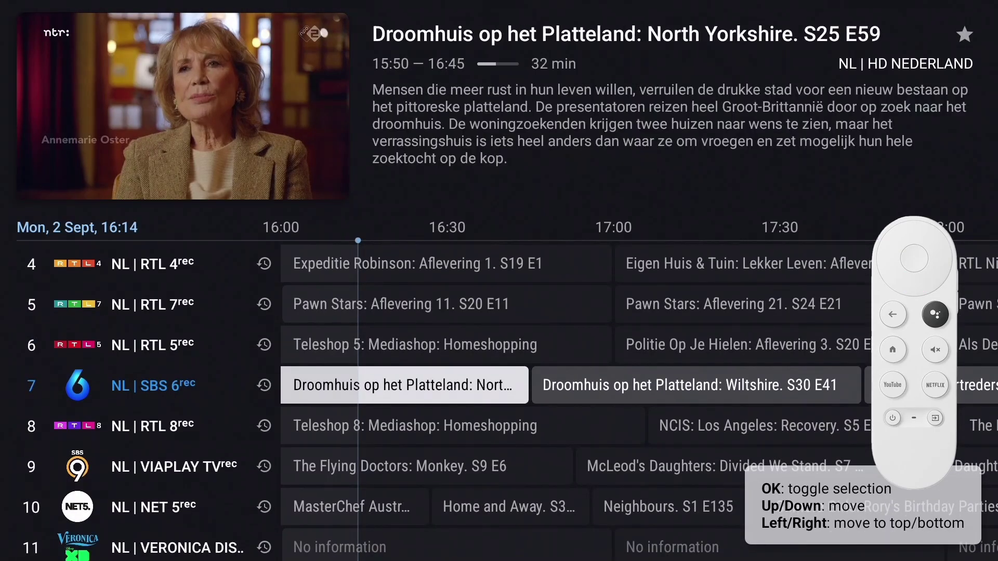
pyautogui.press('Return')
pyautogui.press('Down')
pyautogui.press('Down')
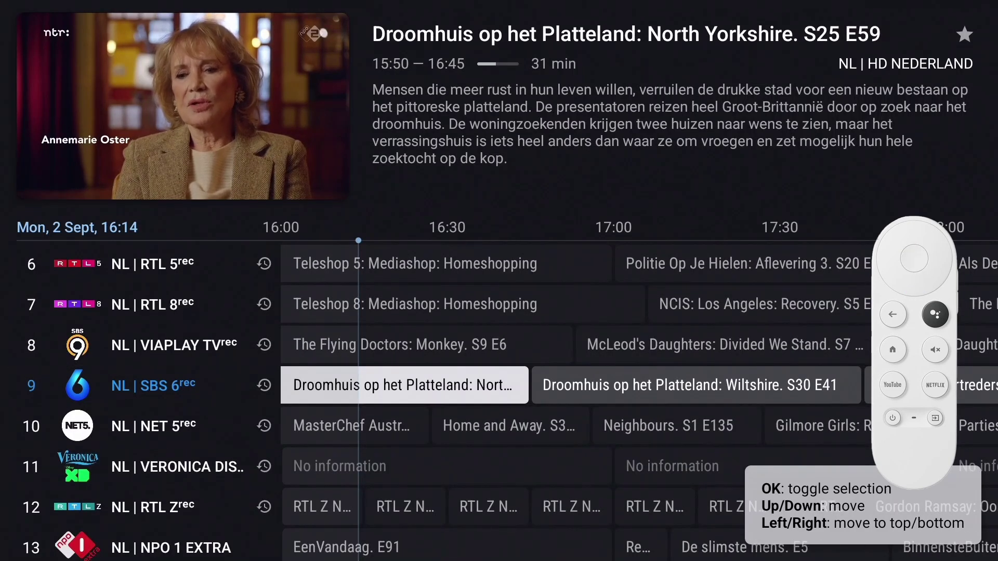
pyautogui.press('Escape')
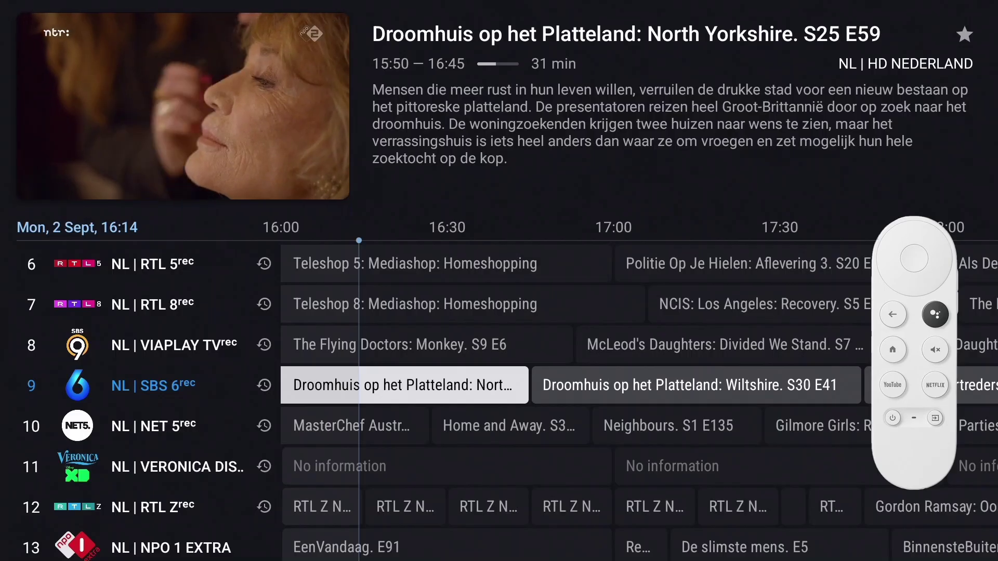
pyautogui.press('Escape')
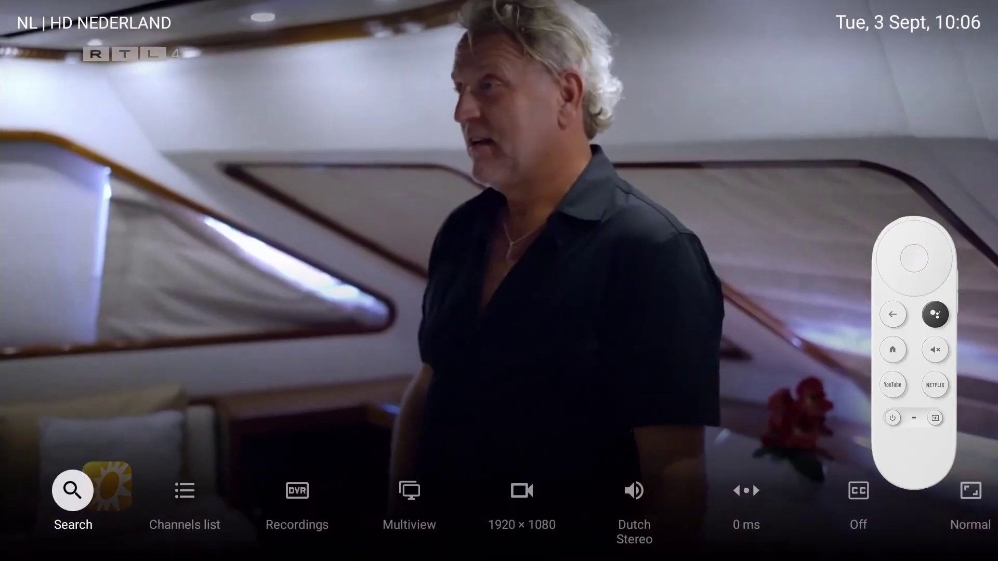
# - Go to Settings > Parental controls and enter the current PIN
pyautogui.press('Return')
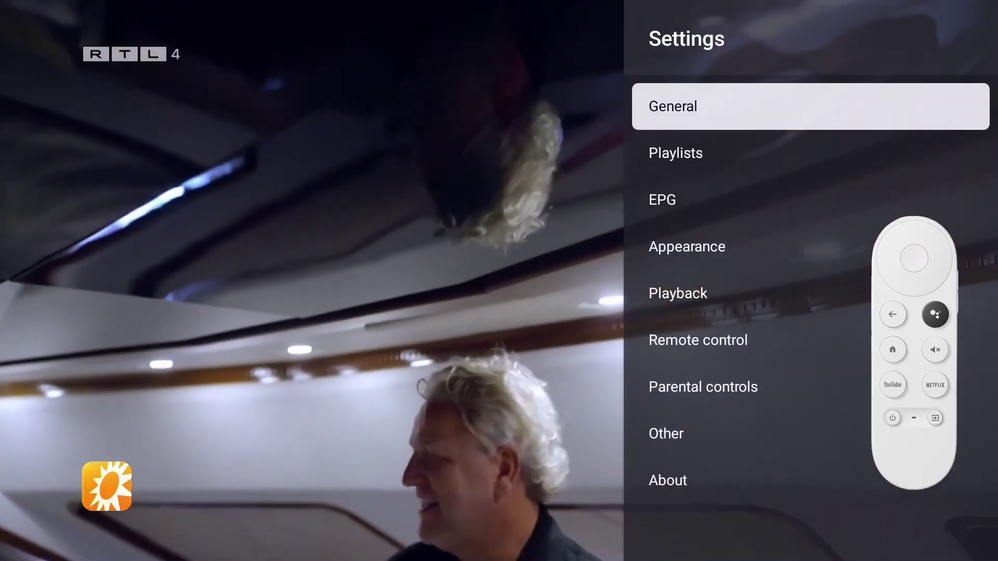
pyautogui.press('Down')
pyautogui.press('Down')
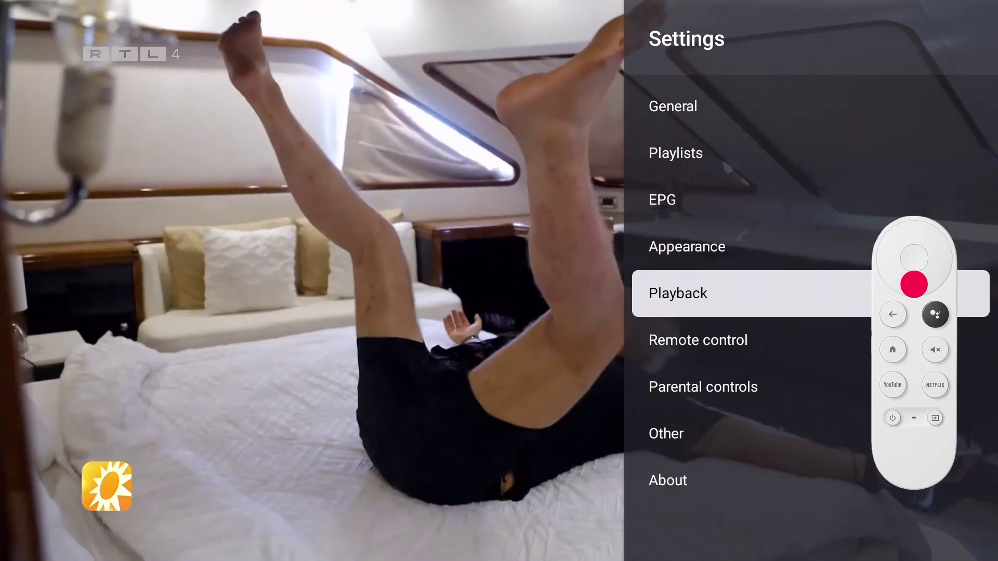
pyautogui.press('Return')
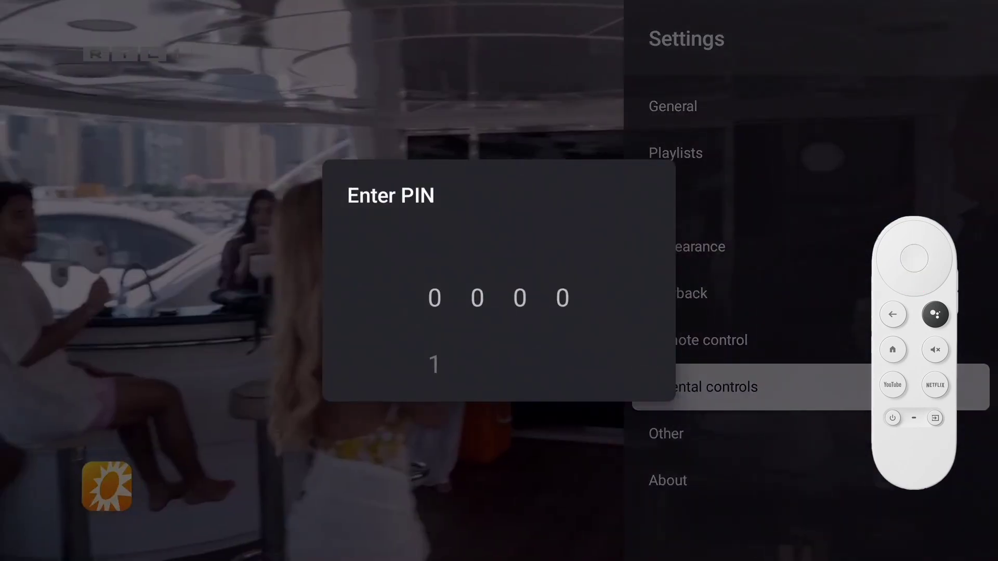
pyautogui.press('Return')
pyautogui.press('Return')
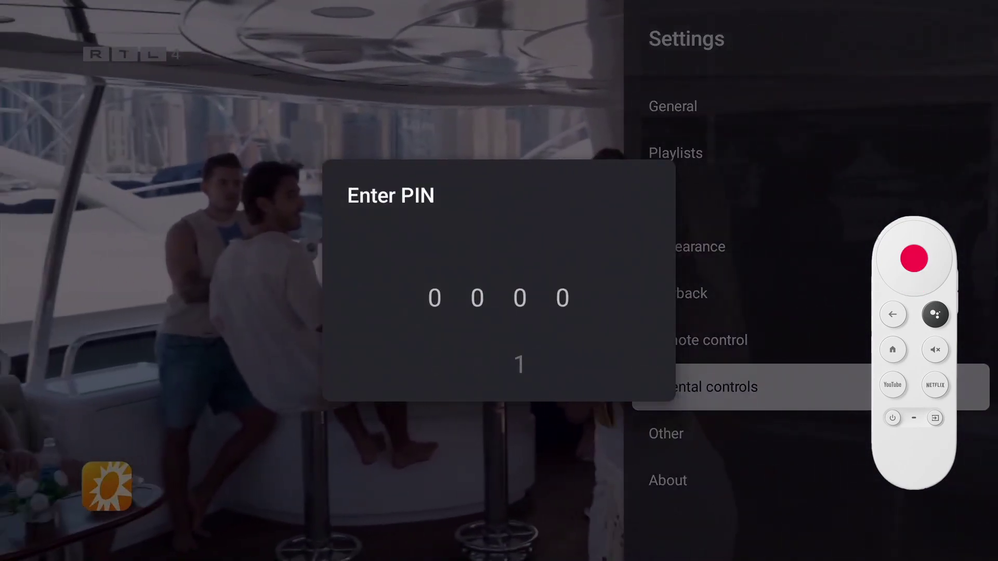
pyautogui.press('Return')
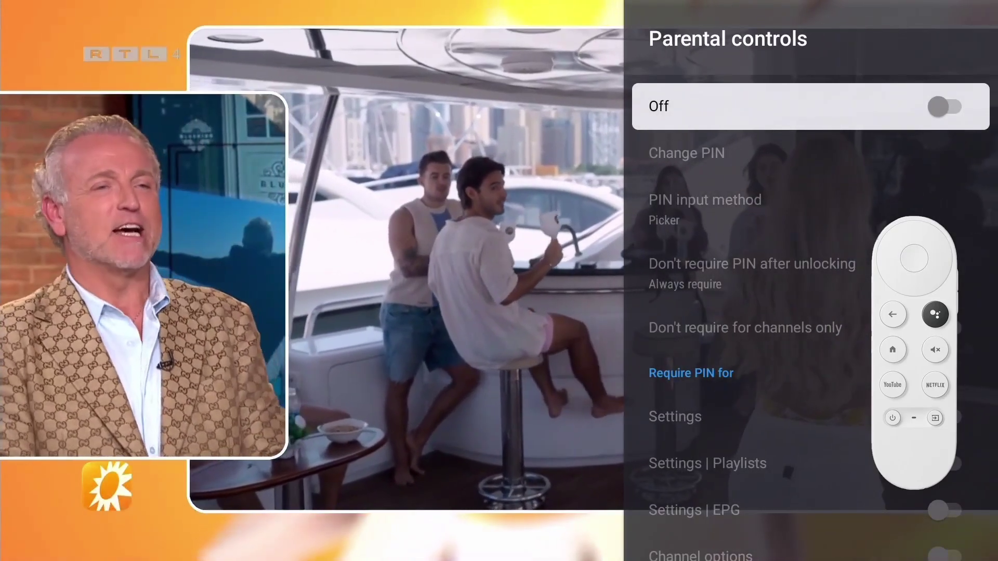
# - Turn Parental controls On and enter the current PIN under Change PIN
pyautogui.press('Return')
pyautogui.press('Down')
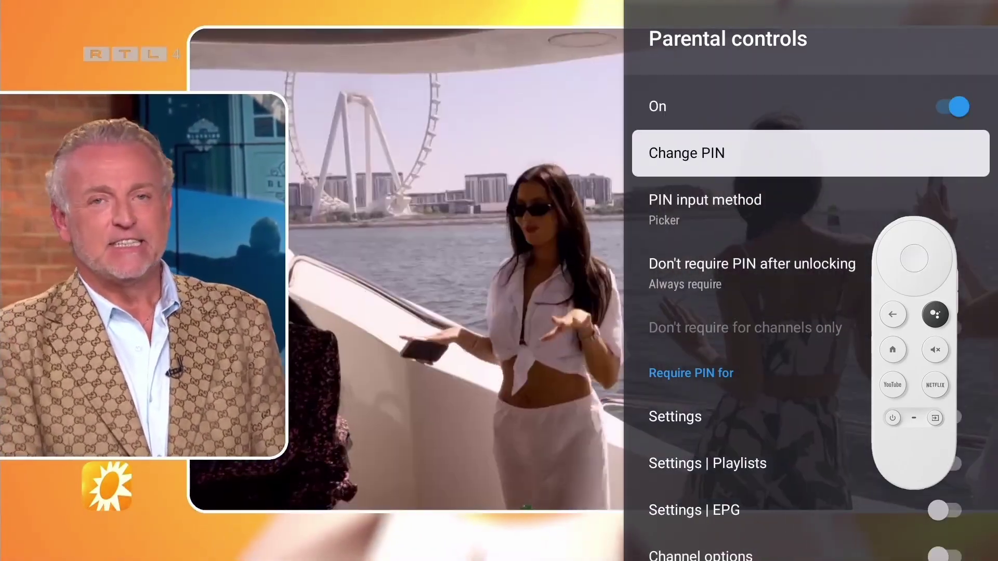
pyautogui.press('Return')
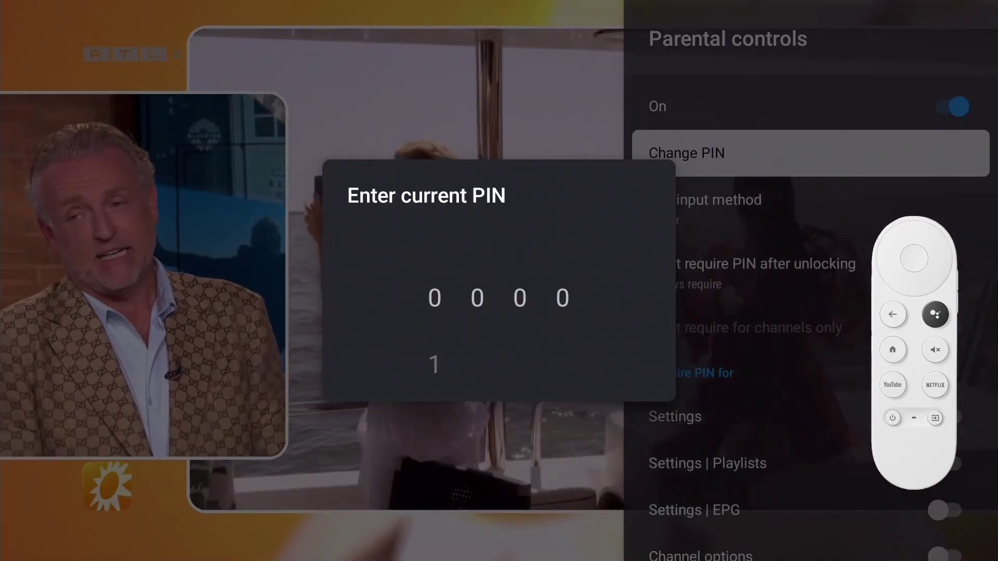
pyautogui.press('Return')
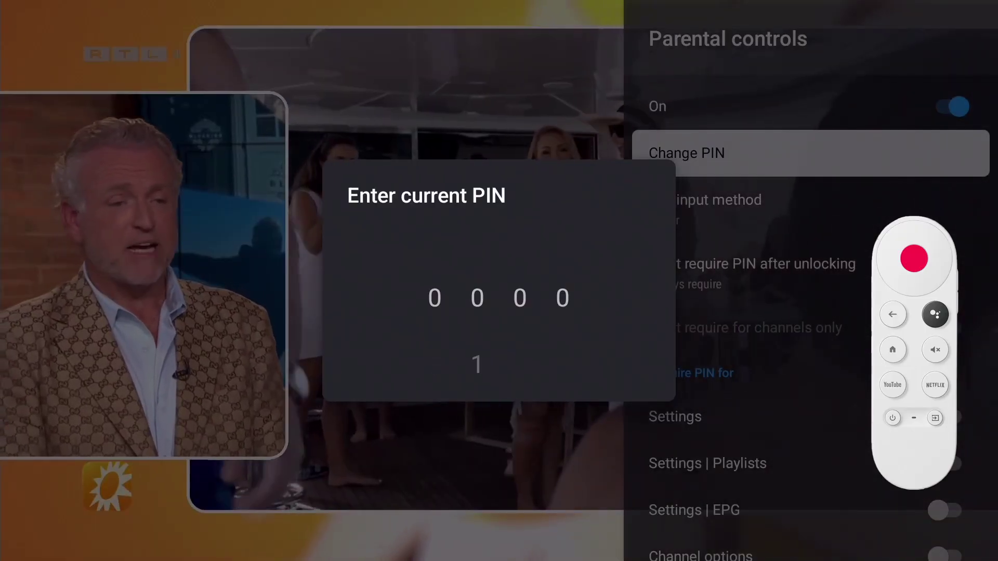
pyautogui.press('Return')
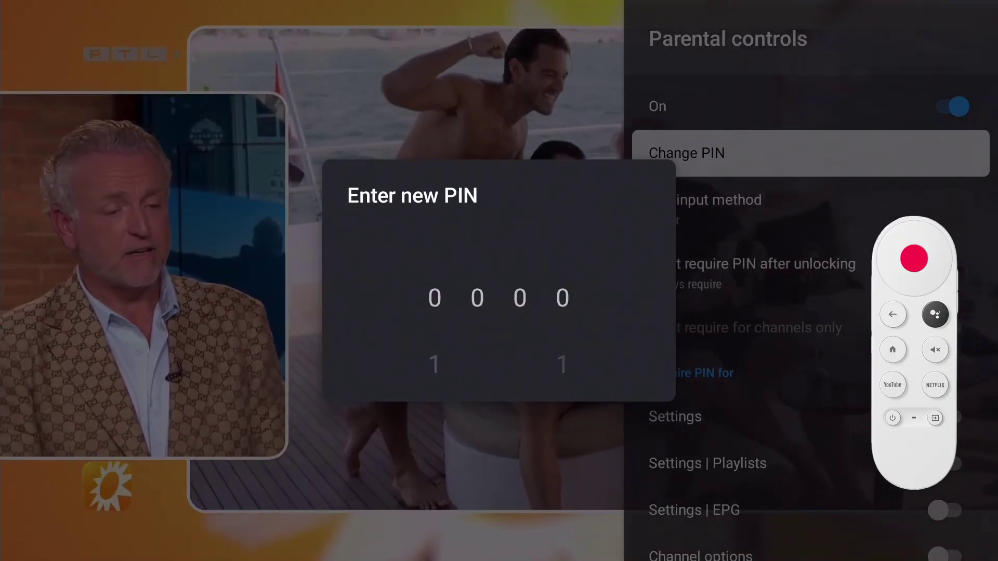
pyautogui.press('Down')
# - Enter the new four-digit PIN and confirm it by repeating it
pyautogui.press('Return')
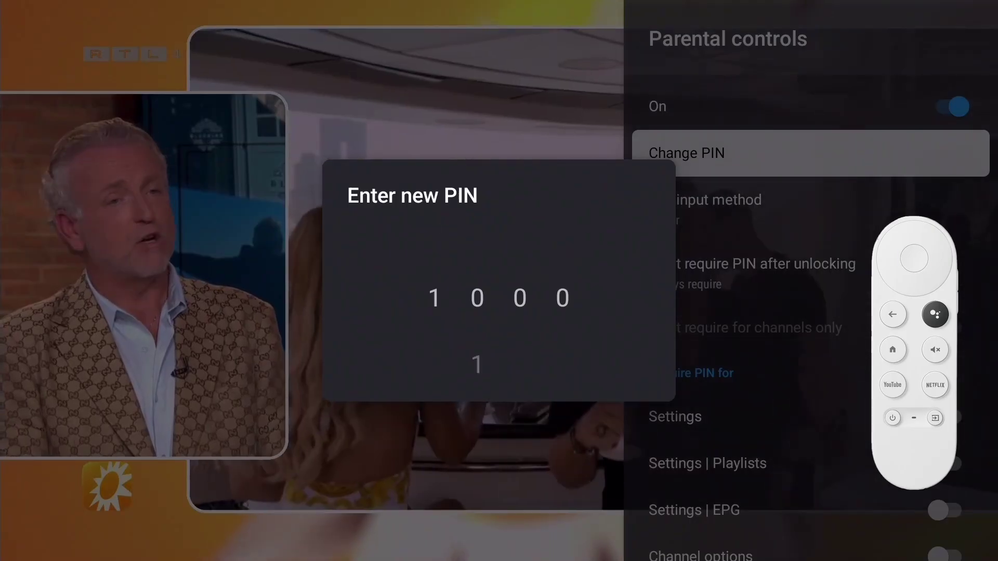
pyautogui.press('Down')
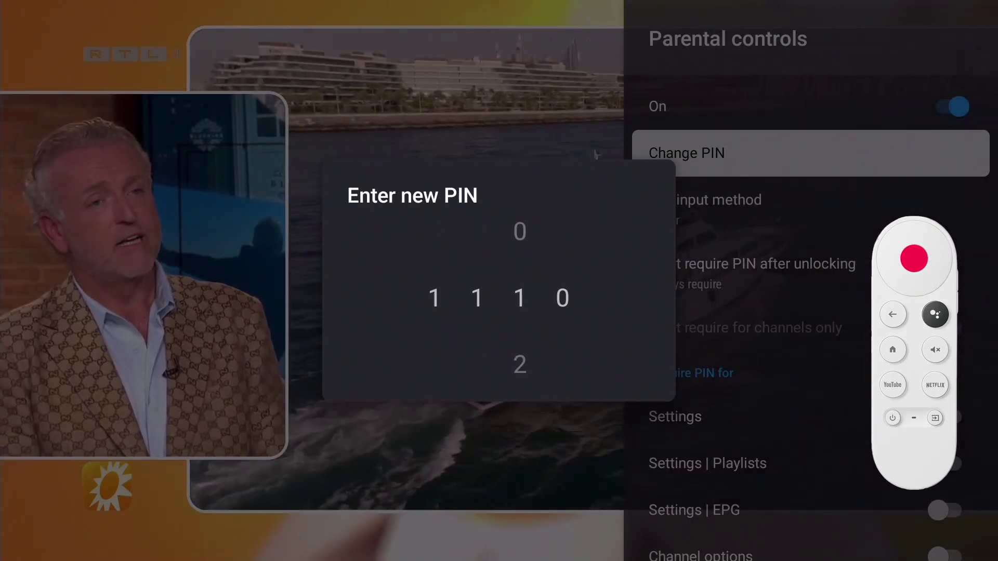
pyautogui.press('Return')
pyautogui.press('Down')
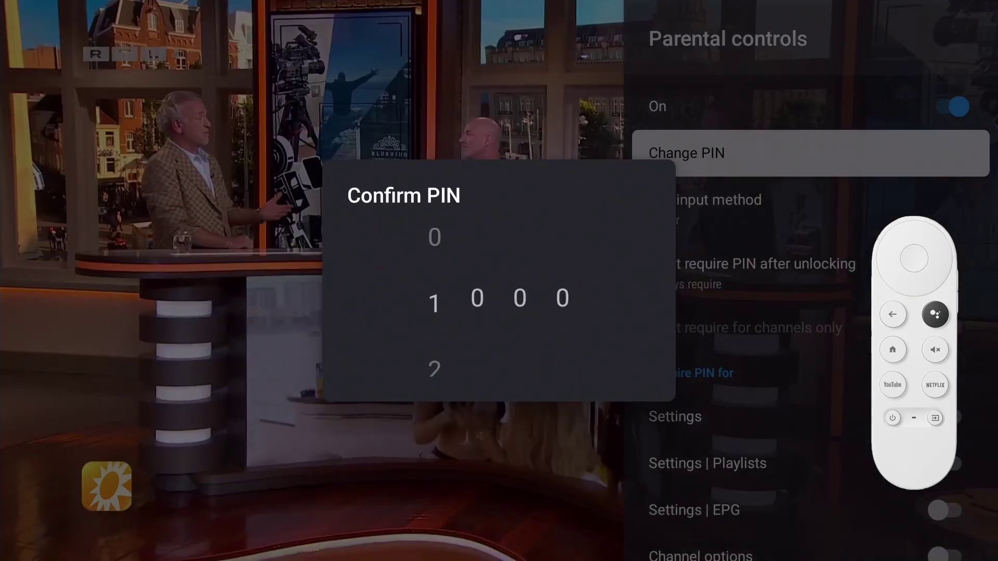
pyautogui.press('Return')
pyautogui.press('Down')
pyautogui.press('Return')
pyautogui.press('Down')
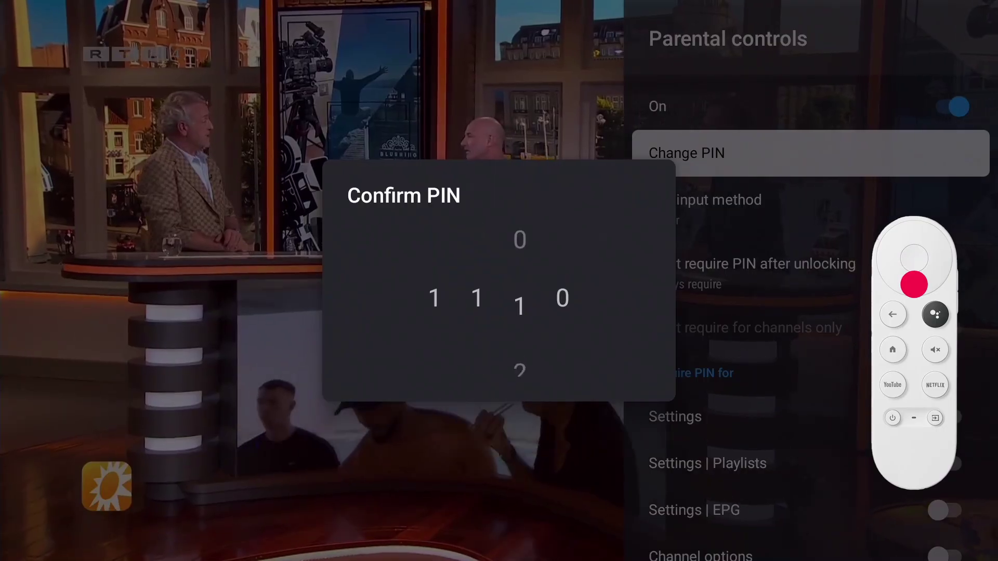
pyautogui.press('Return')
pyautogui.press('Down')
pyautogui.press('Return')
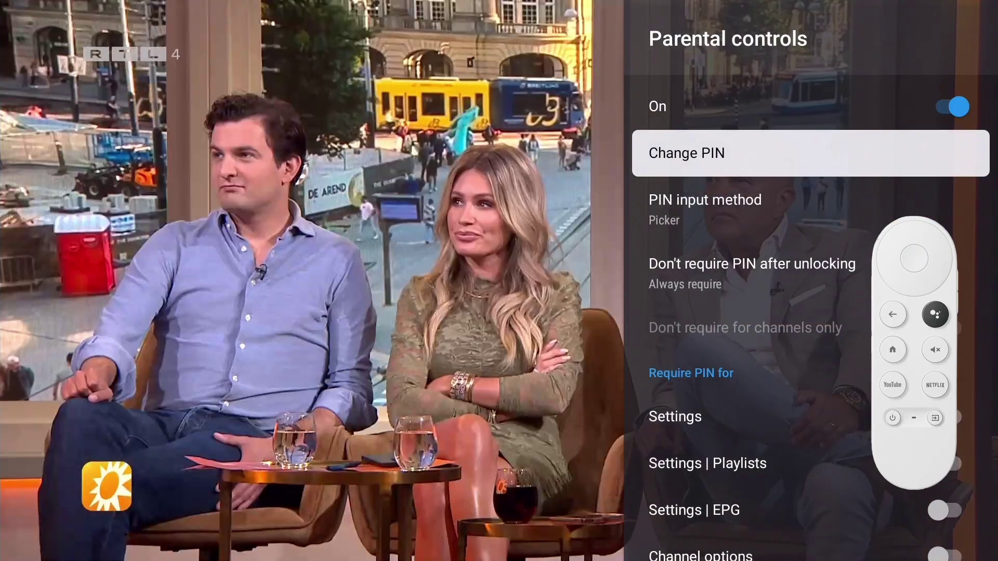
# - Close Settings and bring up the TV guide
pyautogui.press('Escape')
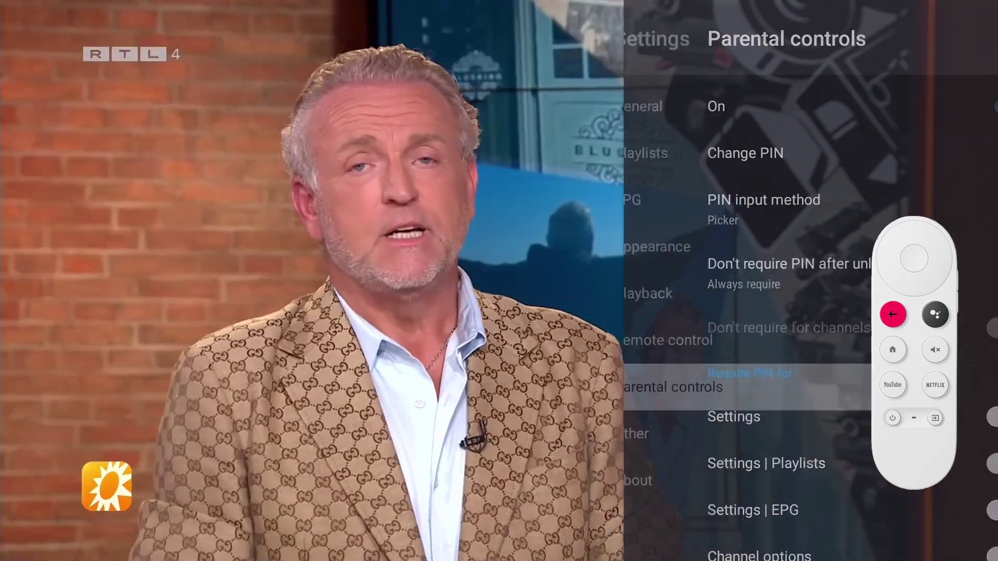
pyautogui.press('Escape')
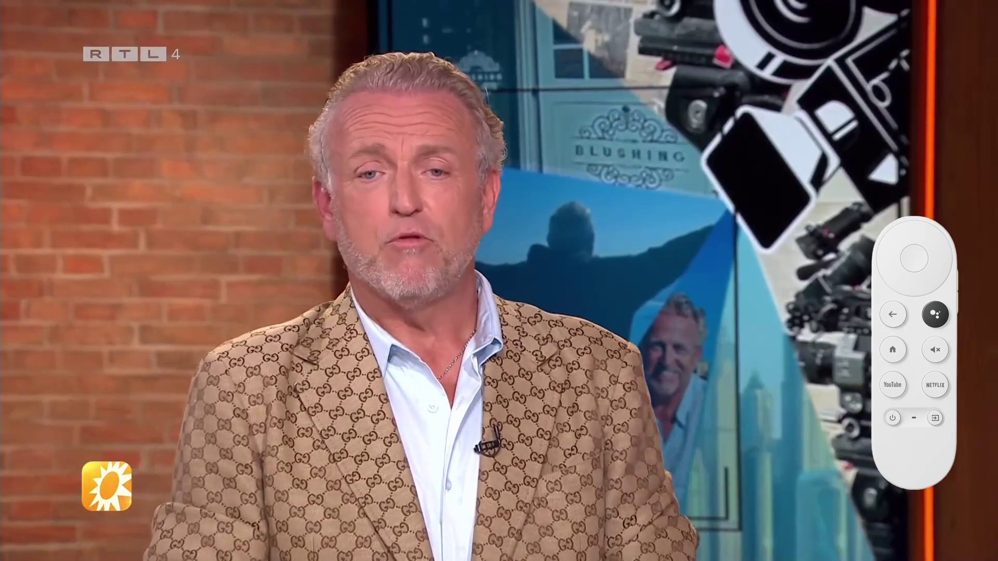
pyautogui.press('Escape')
# - Block the XX | FOR ADULTS group with Block group and the parental PIN
pyautogui.press('Left')
pyautogui.press('Left')
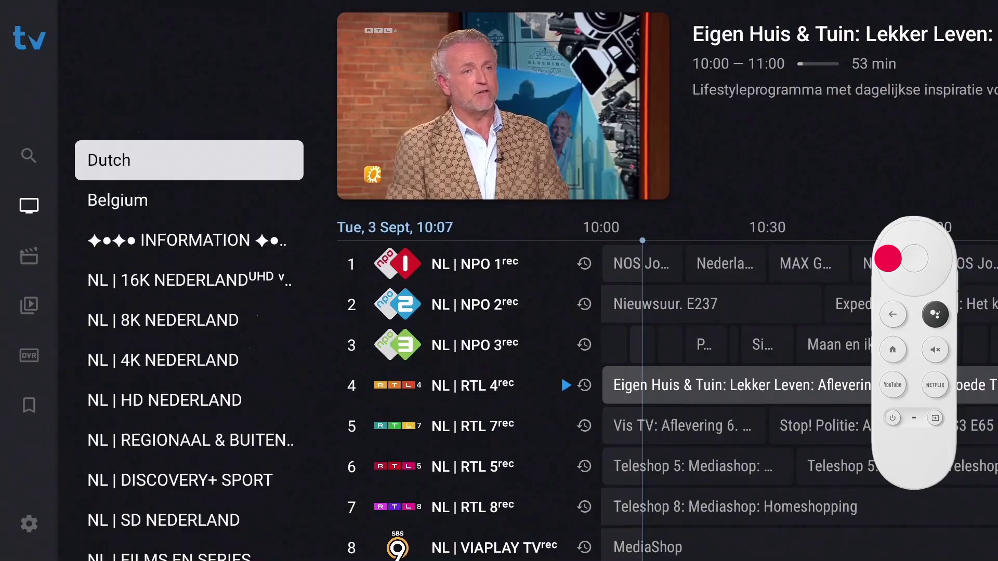
pyautogui.press('Up')
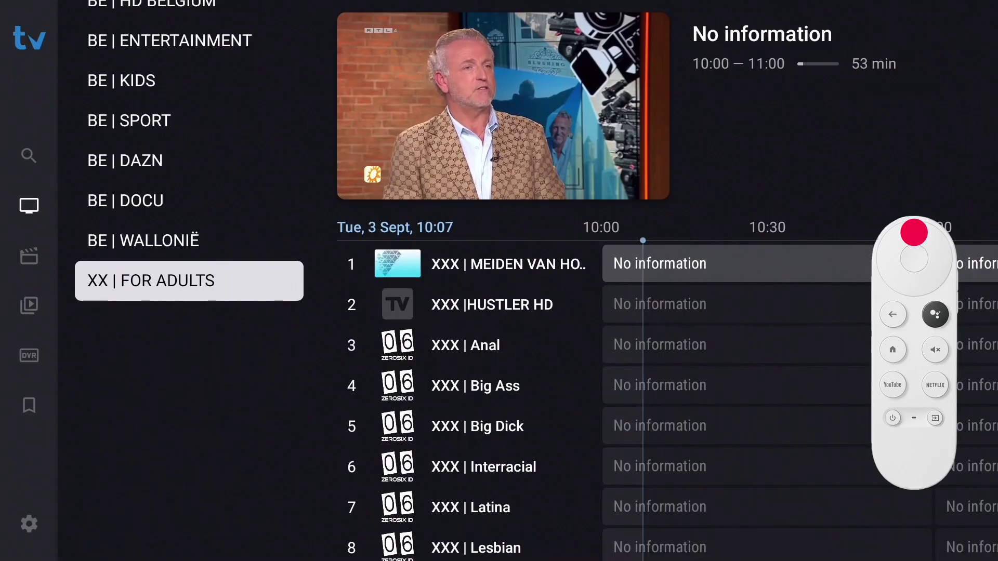
pyautogui.press('Return')
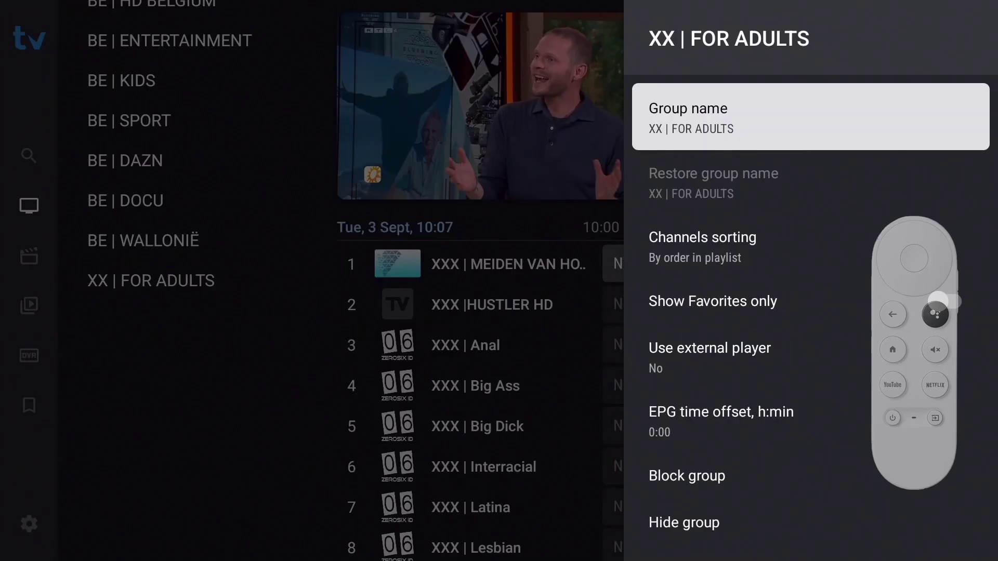
pyautogui.press('Down')
pyautogui.press('Down')
pyautogui.press('Down')
pyautogui.press('Down')
pyautogui.press('Down')
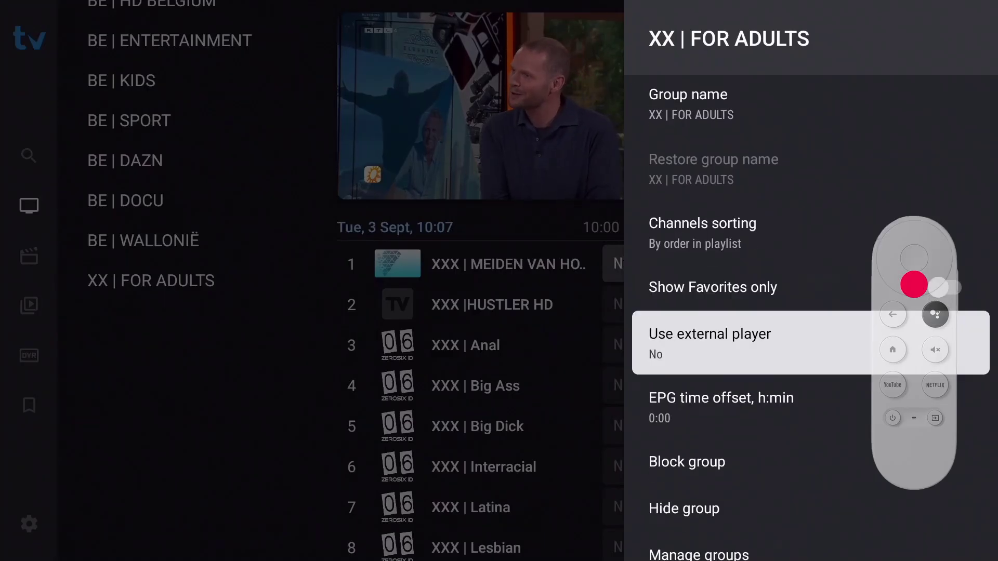
pyautogui.press('Return')
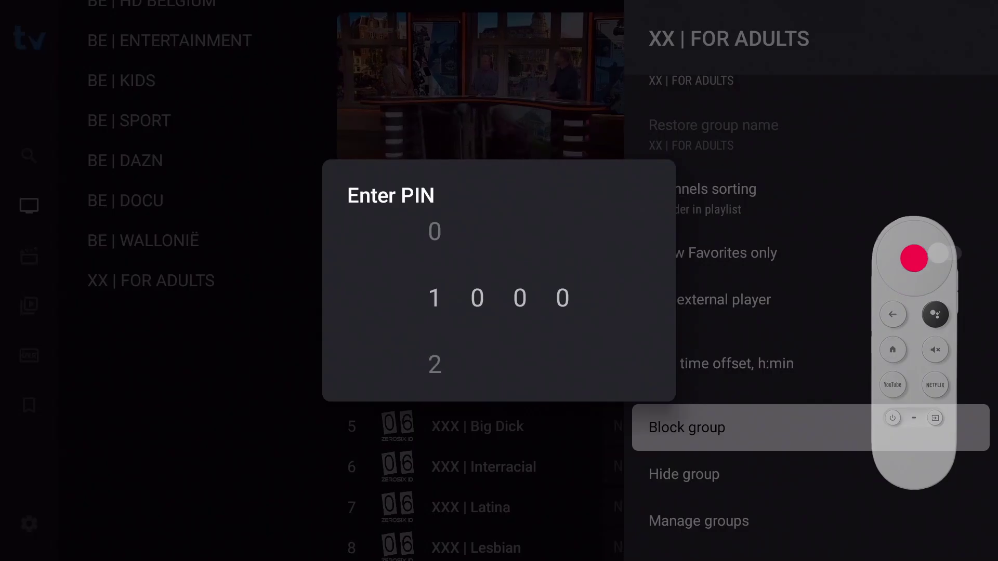
pyautogui.press('Return')
pyautogui.press('Down')
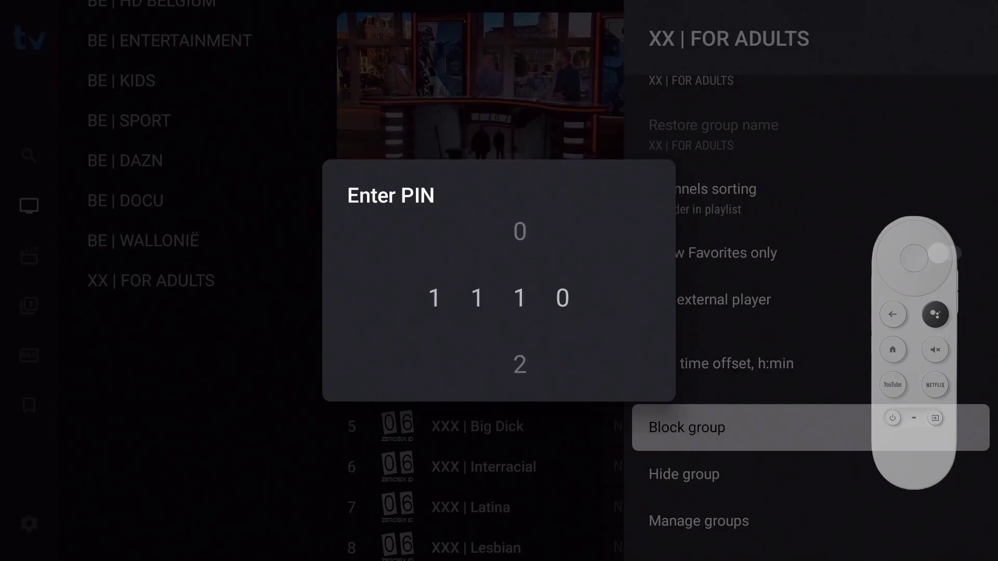
pyautogui.press('Down')
pyautogui.press('Return')
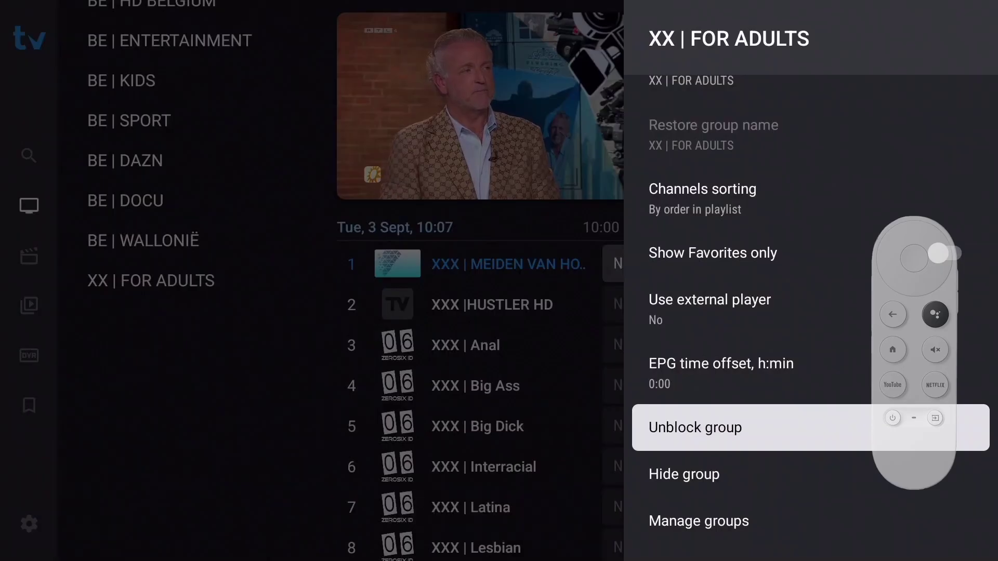
pyautogui.press('Escape')
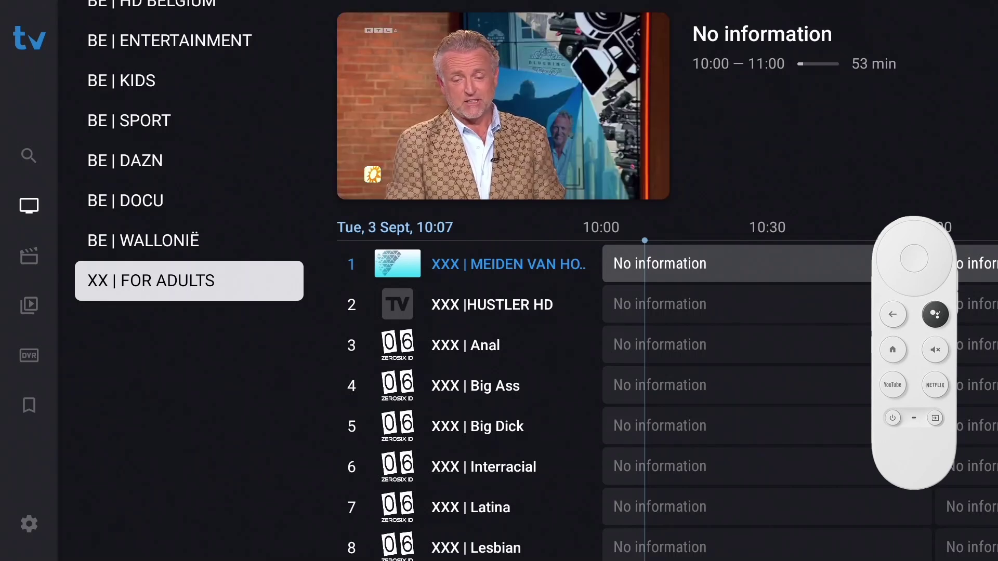
# - Unlock channel 4 of XX | FOR ADULTS with the parental PIN and play it full screen
pyautogui.press('Return')
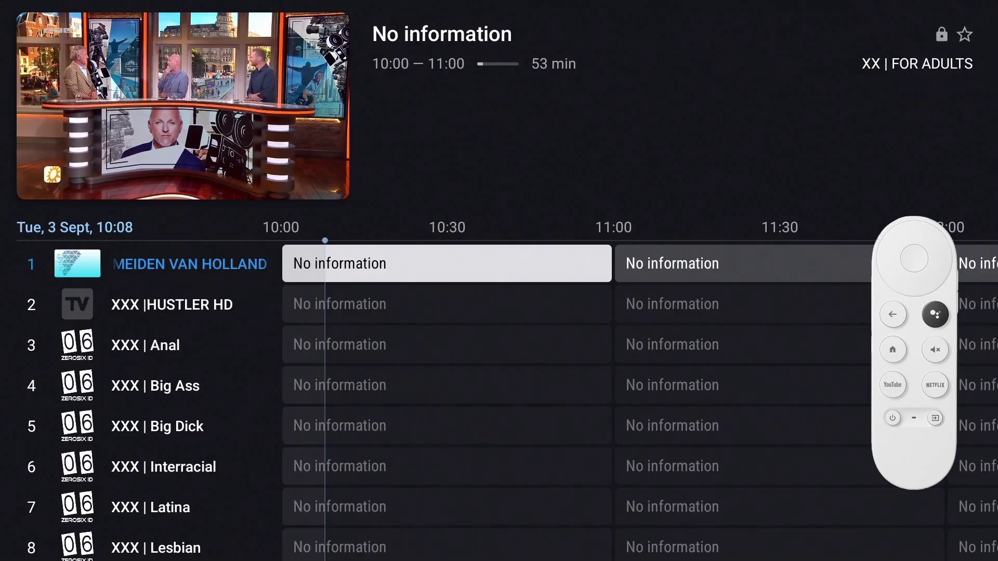
pyautogui.press('Down')
pyautogui.press('Down')
pyautogui.press('Down')
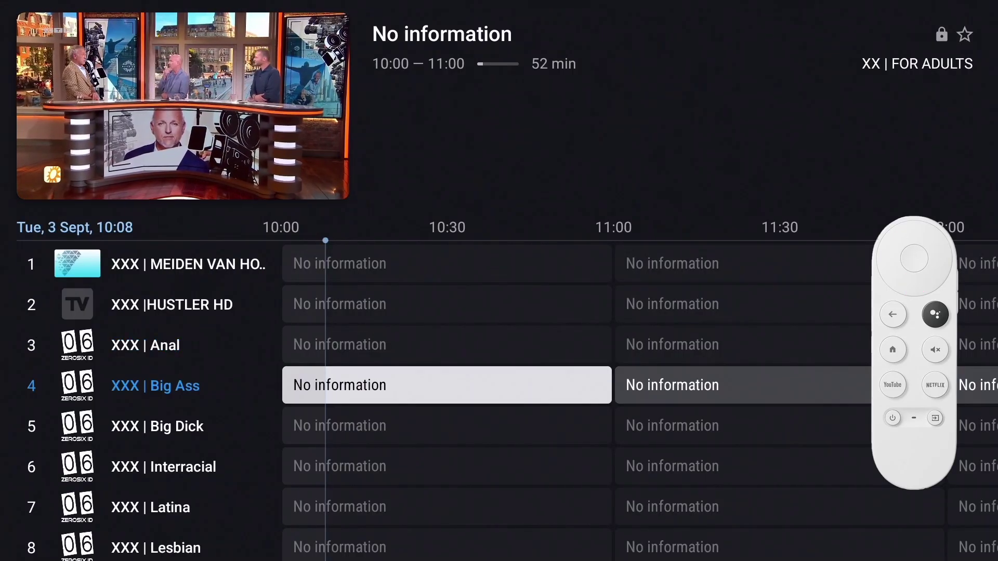
pyautogui.press('Return')
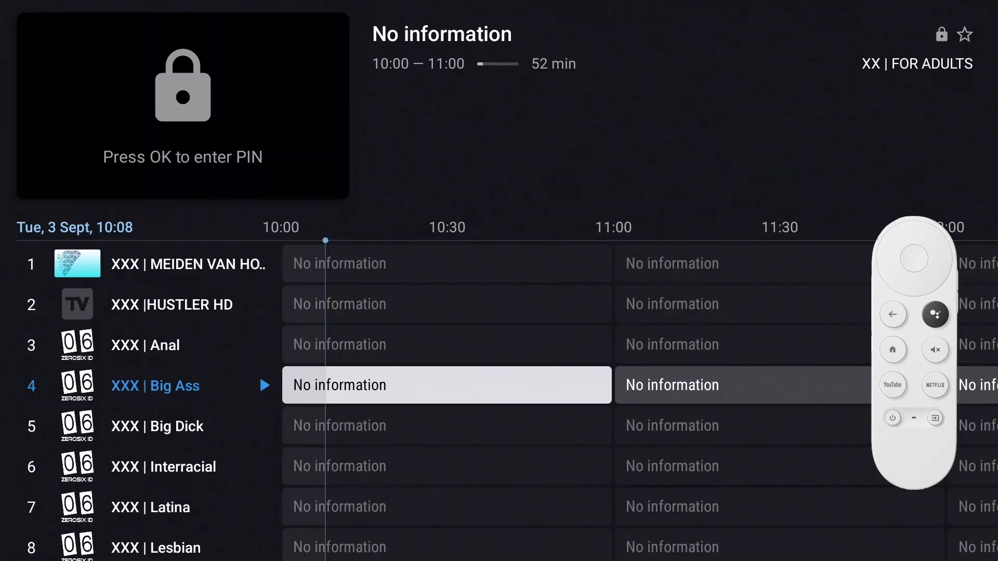
pyautogui.press('Return')
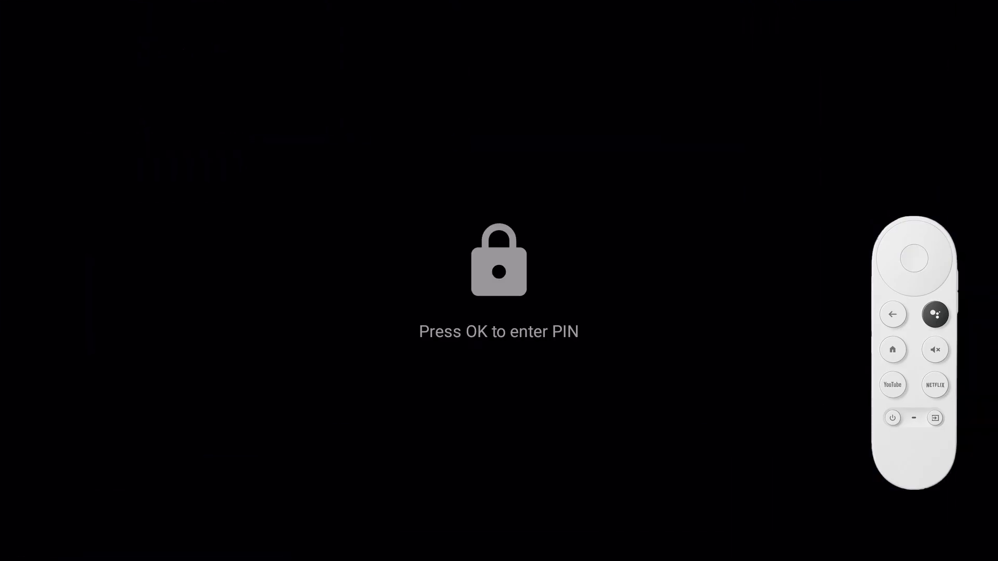
pyautogui.press('Return')
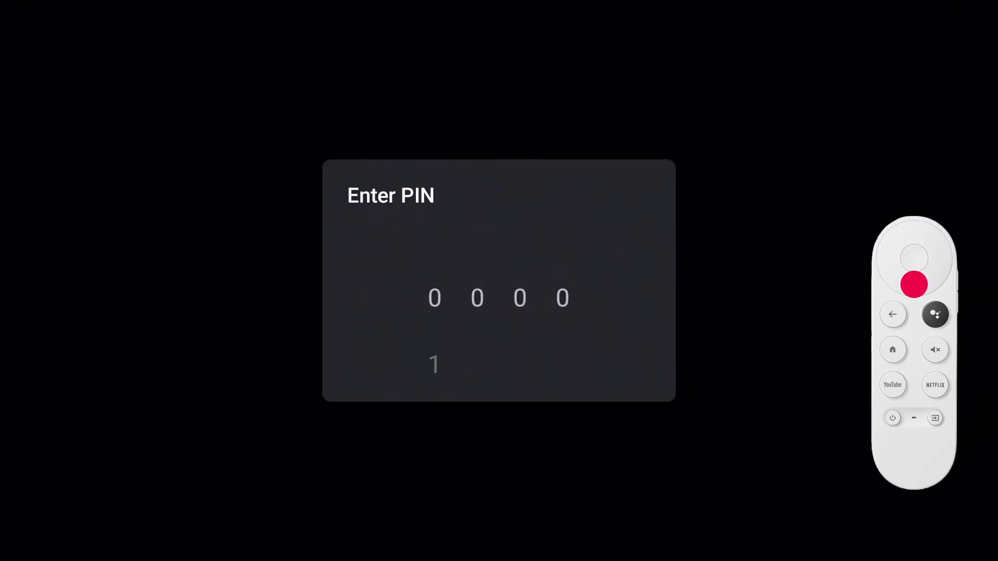
pyautogui.press('Down')
pyautogui.press('Down')
pyautogui.press('Down')
pyautogui.press('Return')
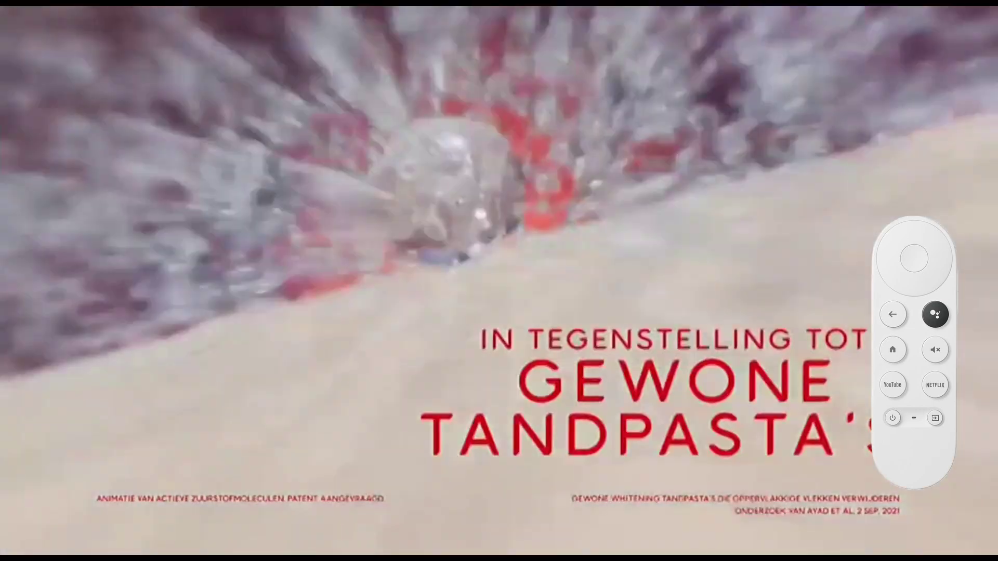
# - Back in the guide, show the ES | 4K SPAIN group and open channel 1 GENERAL's options menu
pyautogui.press('Escape')
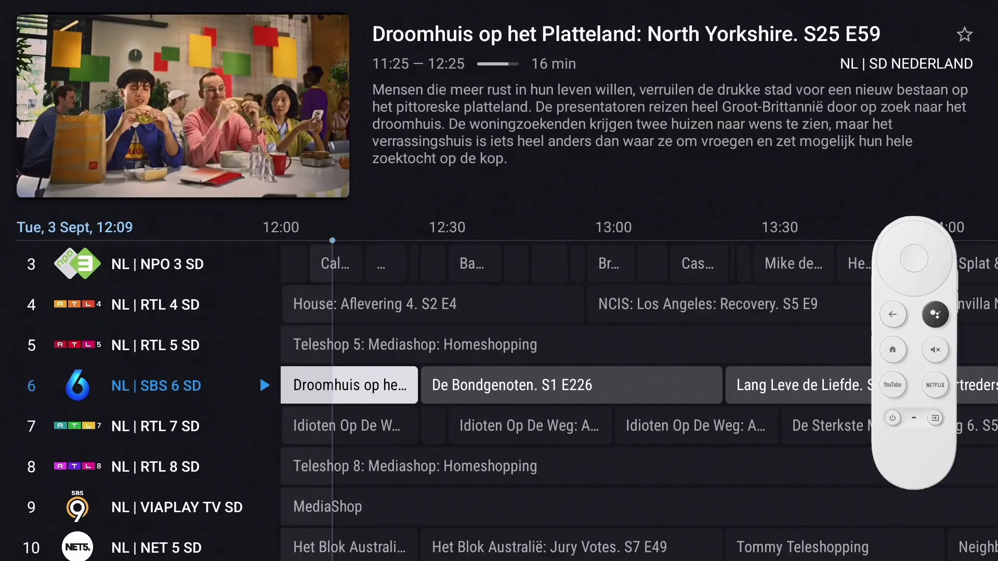
pyautogui.press('Left')
pyautogui.press('Down')
pyautogui.press('Down')
pyautogui.press('Down')
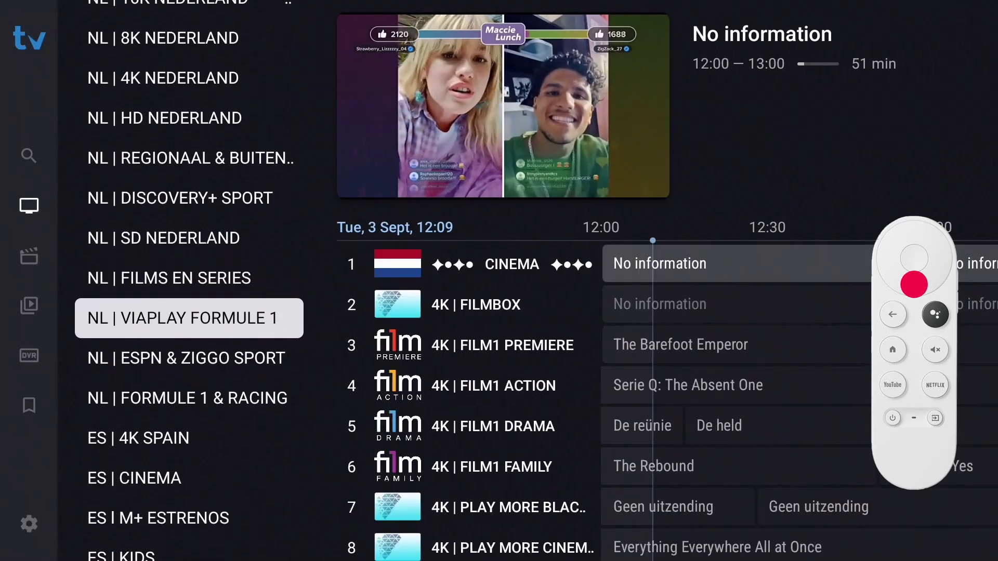
pyautogui.press('Down')
pyautogui.press('Down')
pyautogui.press('Return')
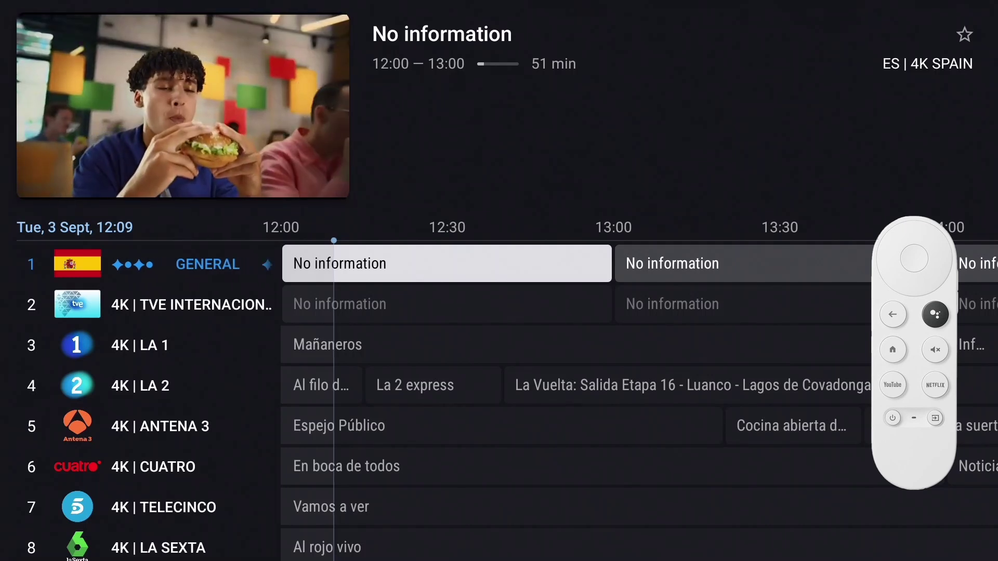
pyautogui.press('Return')
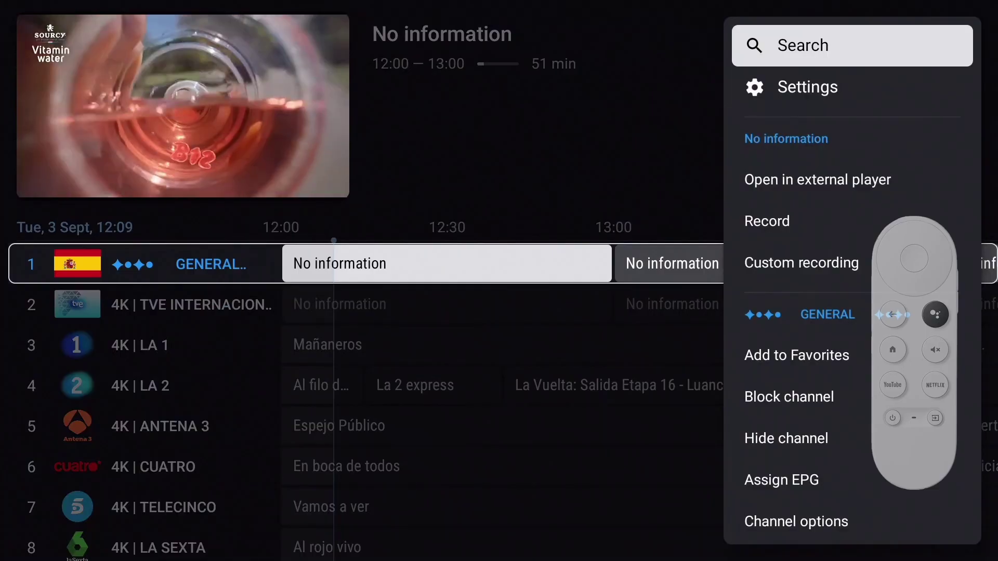
# - Turn on the Channel names editor under Settings > Appearance > TV guide
pyautogui.press('Down')
pyautogui.press('Return')
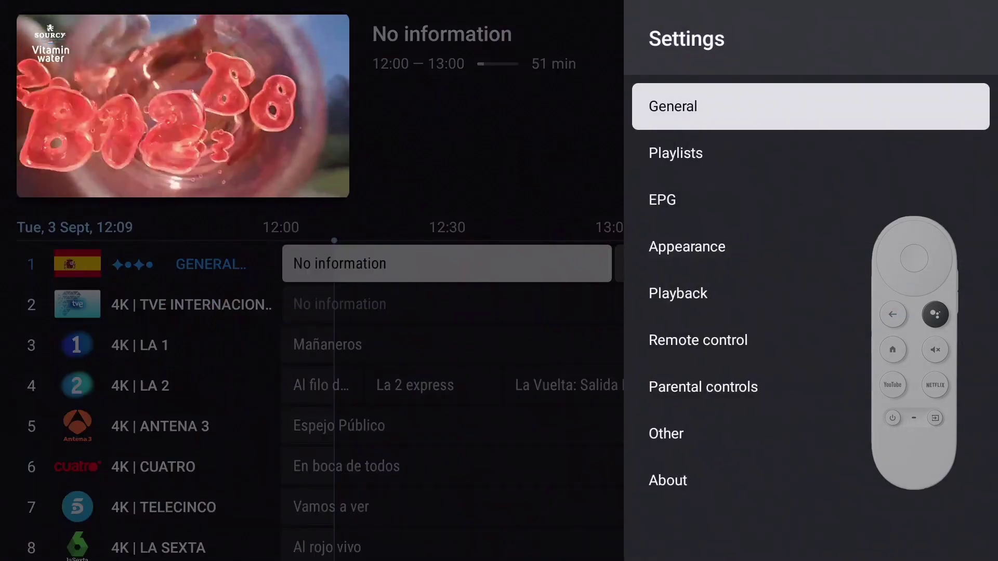
pyautogui.press('Down')
pyautogui.press('Down')
pyautogui.press('Down')
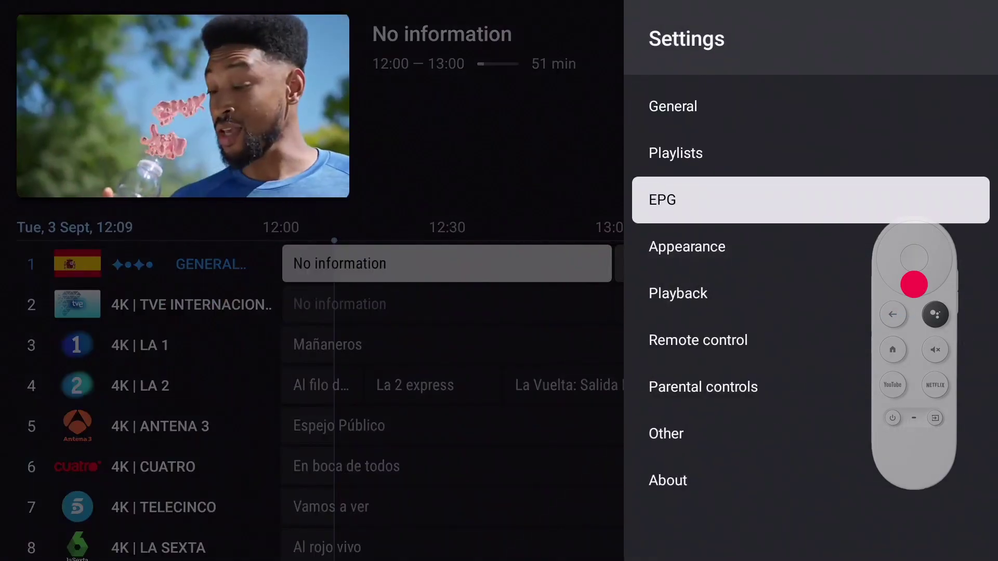
pyautogui.press('Return')
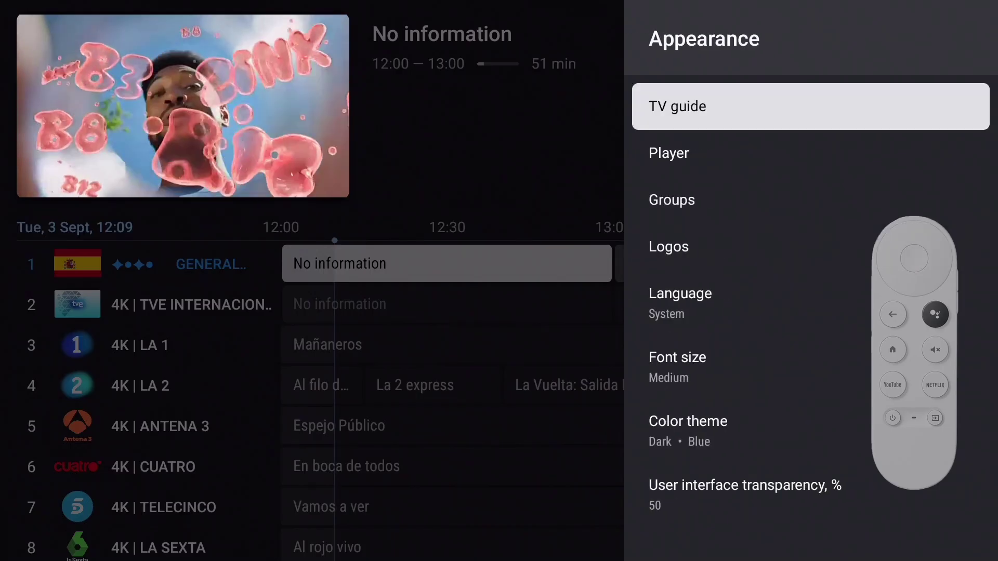
pyautogui.press('Return')
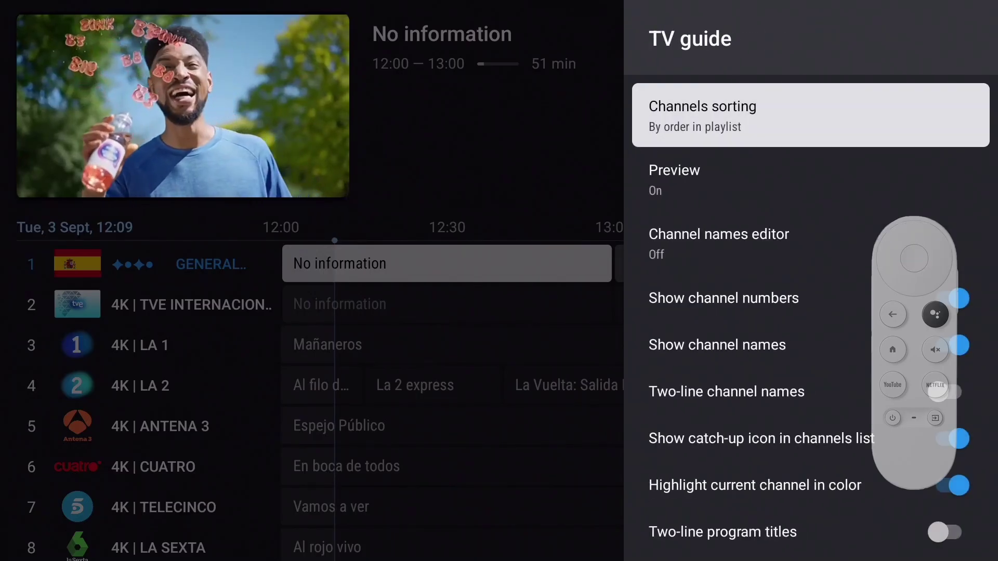
pyautogui.press('Down')
pyautogui.press('Down')
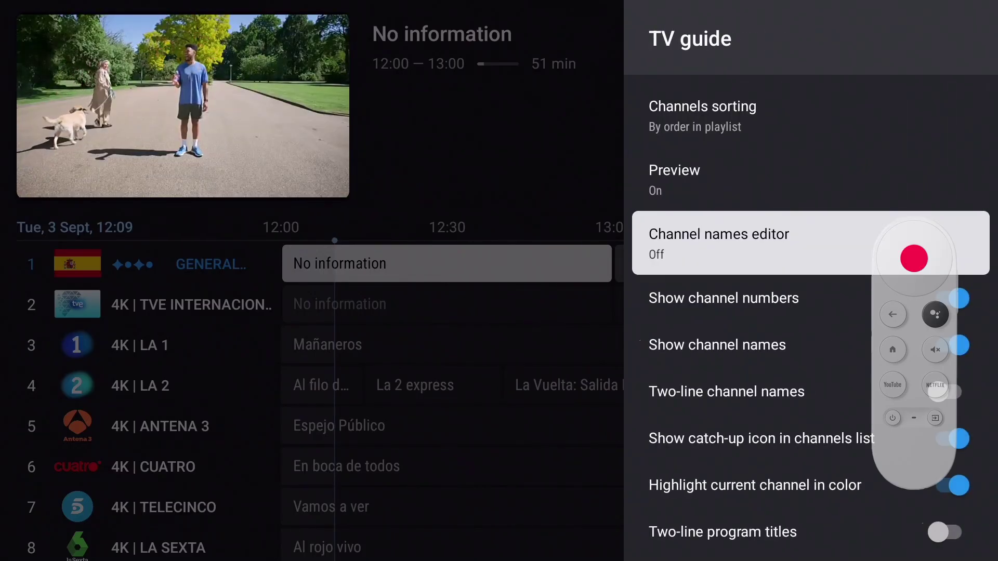
pyautogui.press('Return')
pyautogui.press('Return')
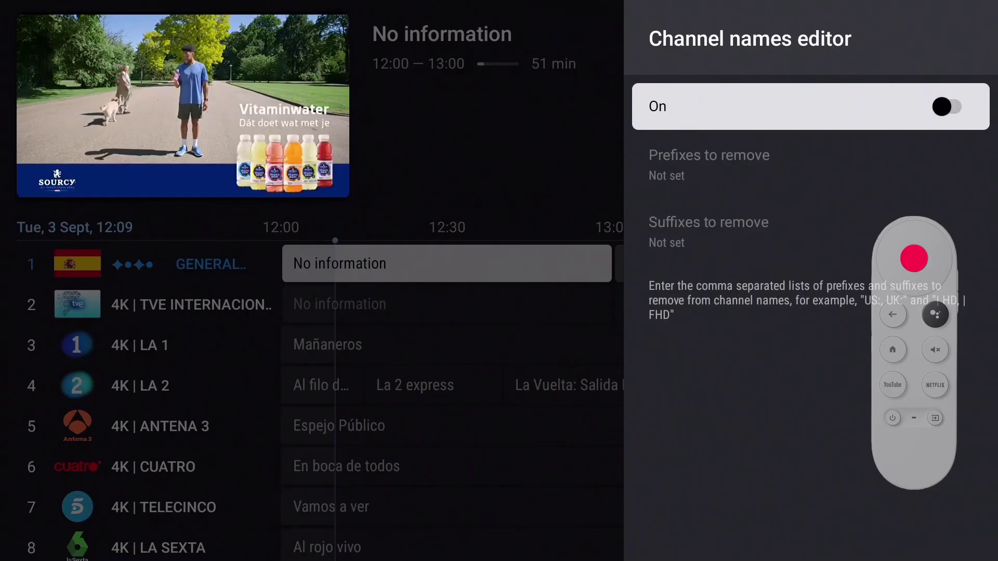
# - Set the channel names editor's Prefixes to remove to 'NL | ,4K |'
pyautogui.press('Down')
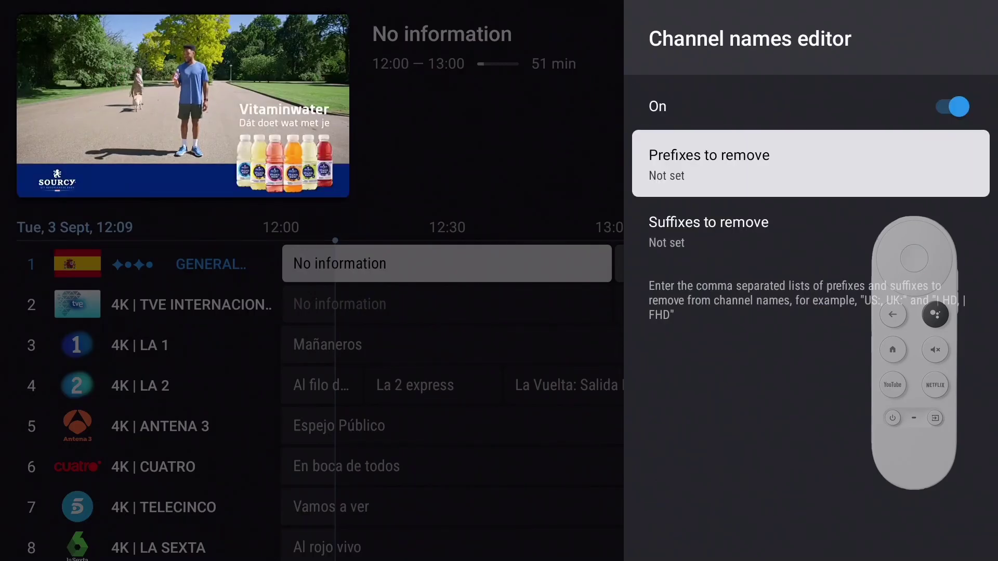
pyautogui.press('Return')
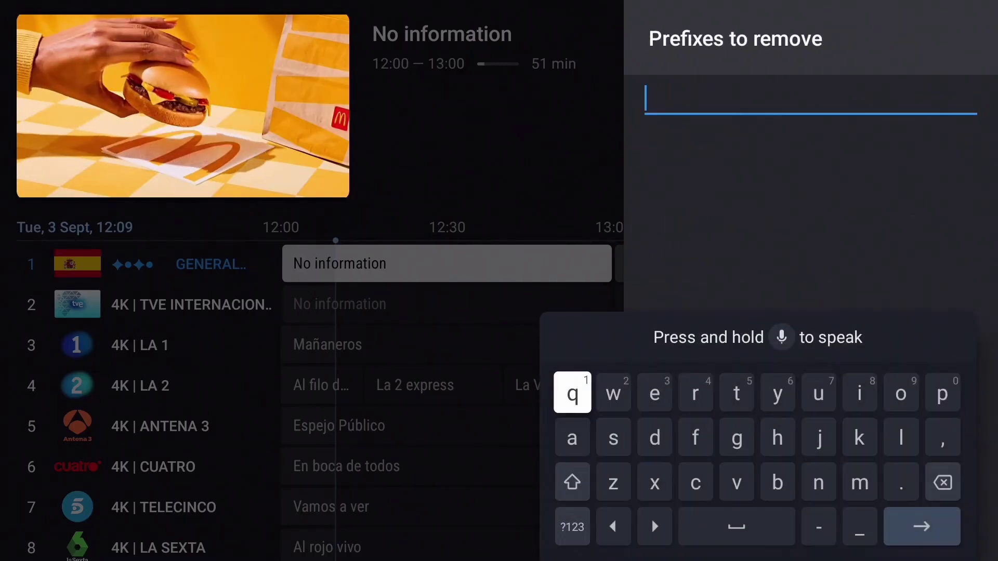
pyautogui.write('NL')
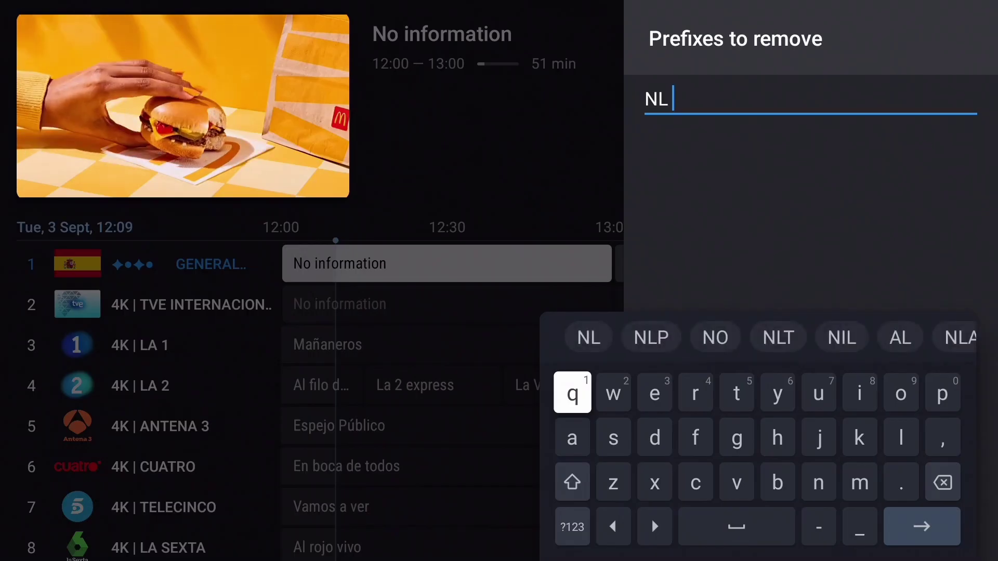
pyautogui.write(' | ,')
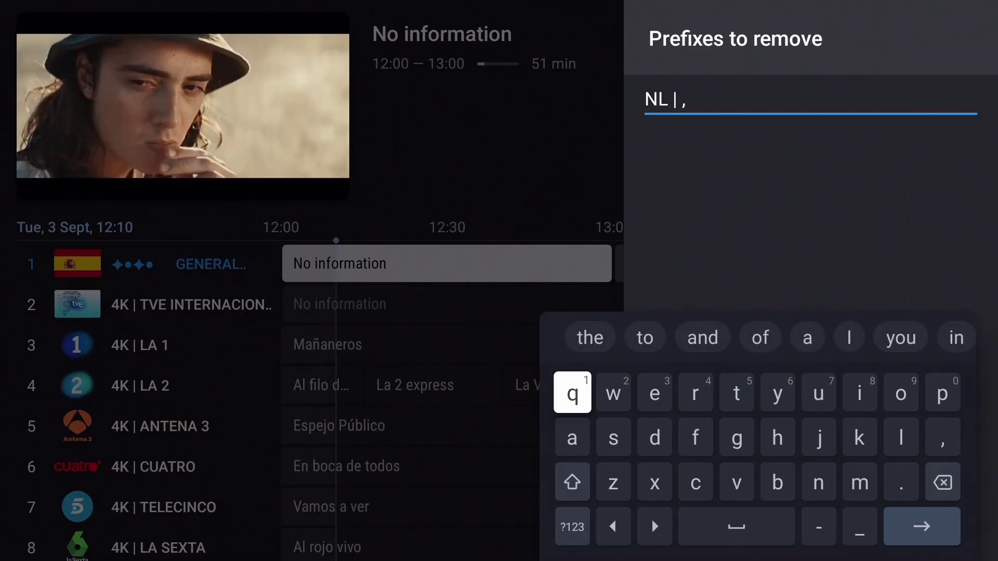
pyautogui.write('4')
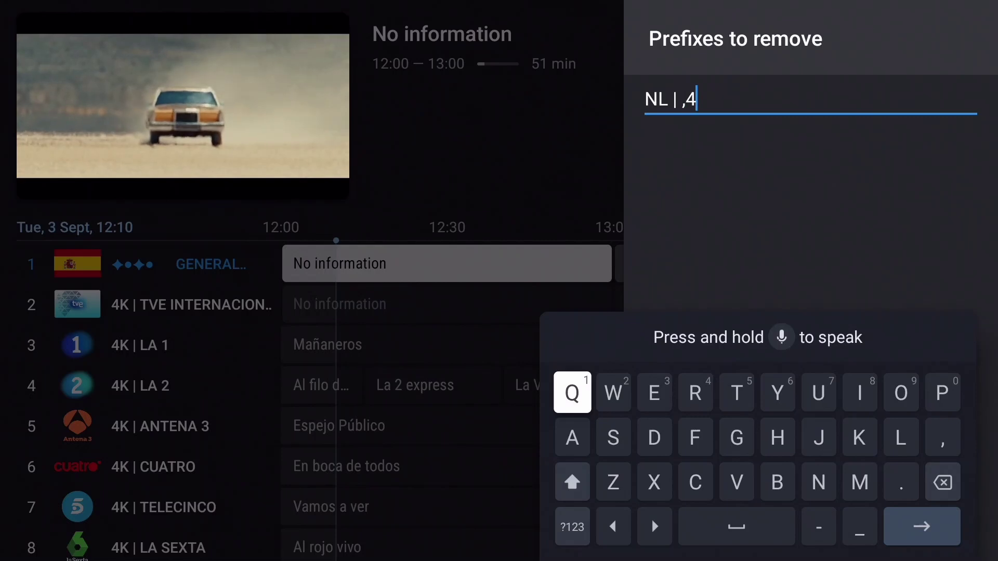
pyautogui.write('K |')
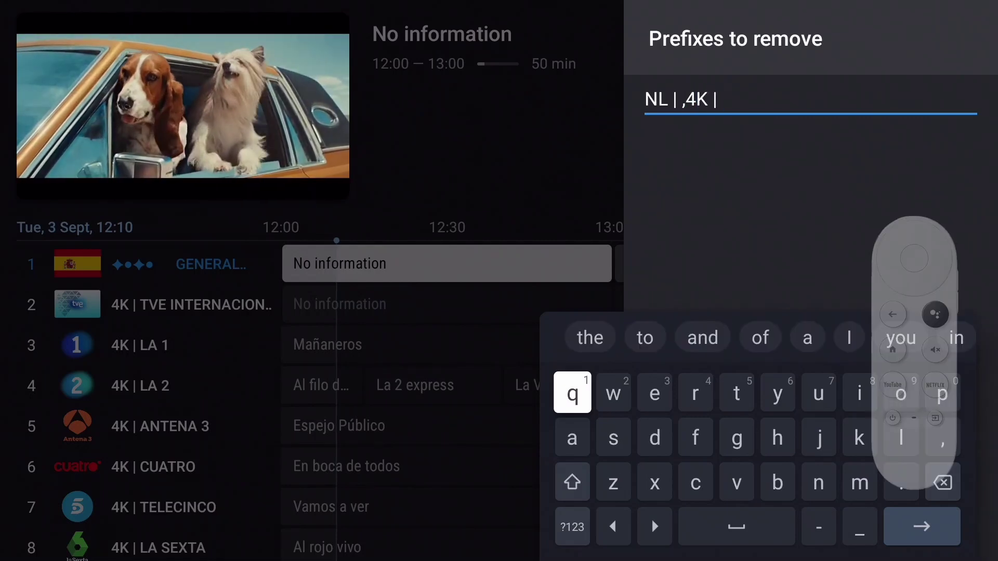
pyautogui.press('Return')
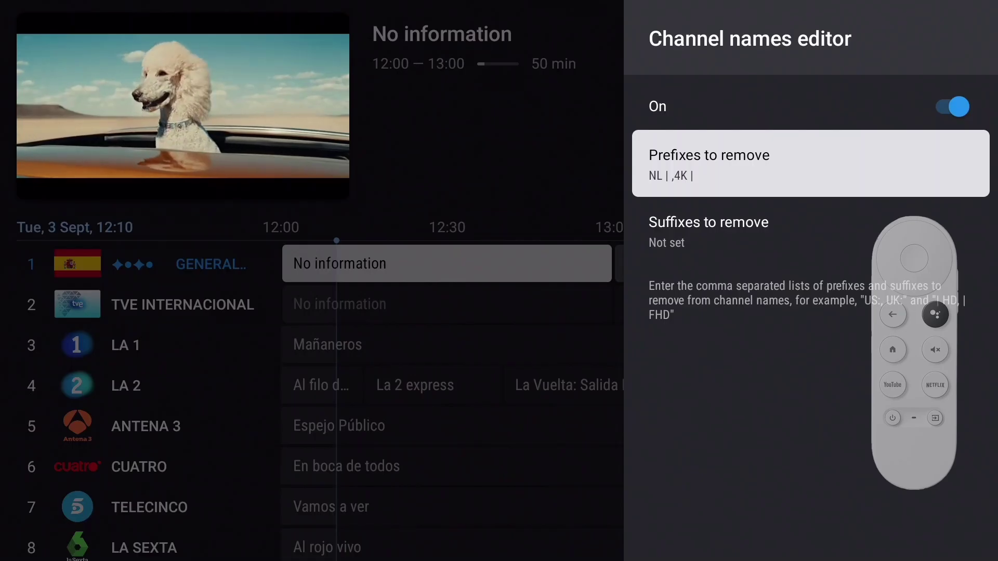
pyautogui.press('Down')
# - Set Suffixes to remove to 'SD'
pyautogui.press('Return')
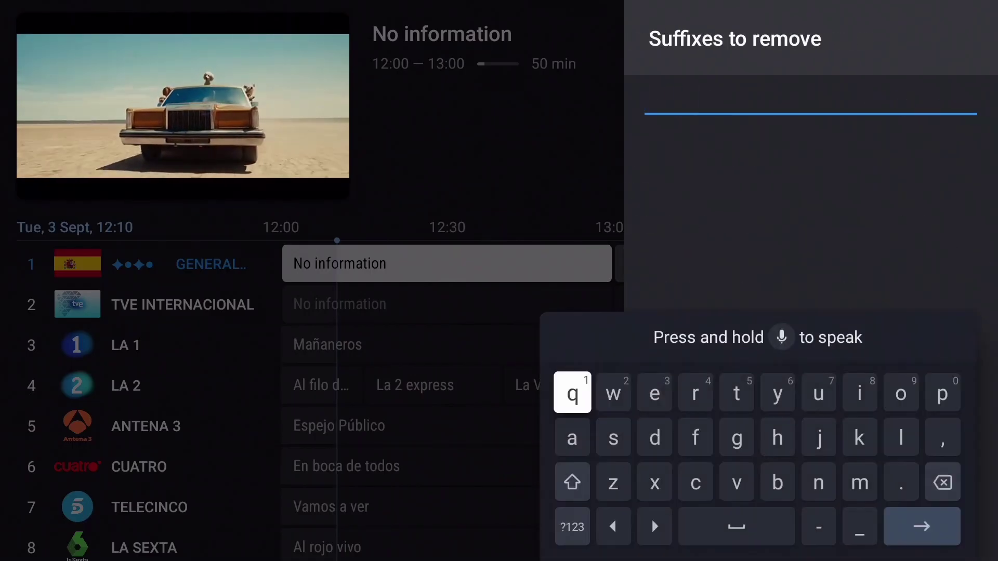
pyautogui.write('SD')
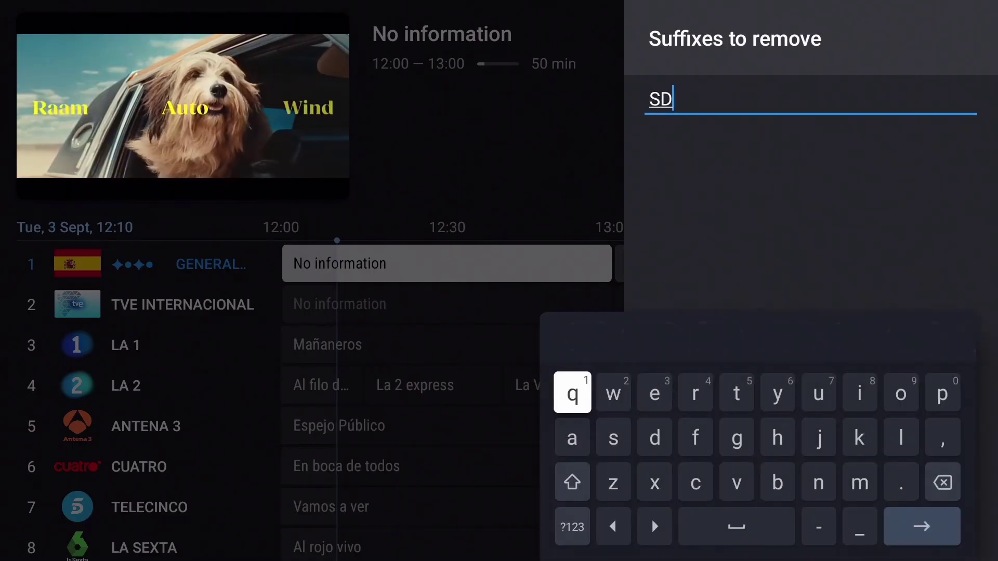
pyautogui.press('Return')
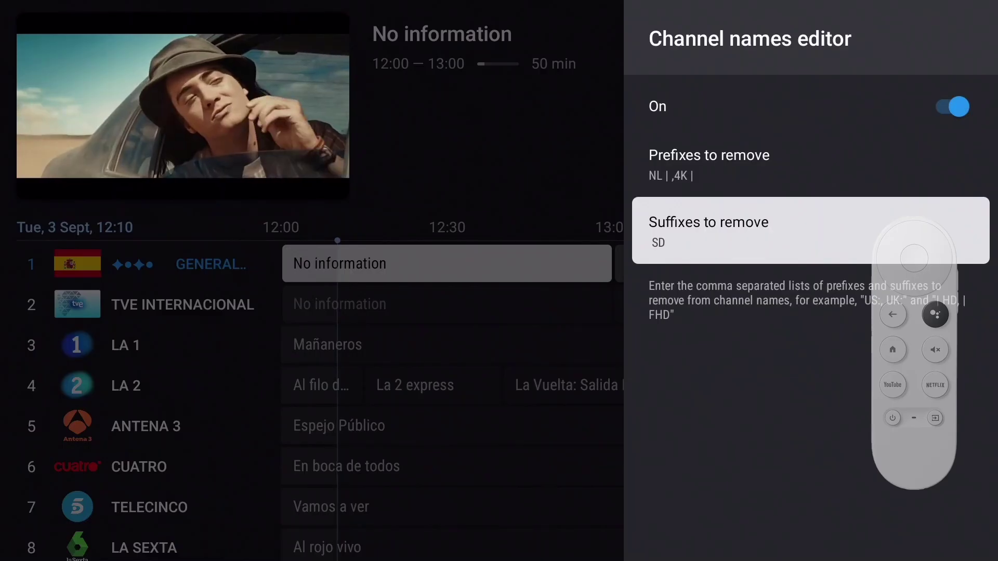
# - Back in the guide, show the NL | SD NEDERLAND group with its cleaned channel names
pyautogui.press('Escape')
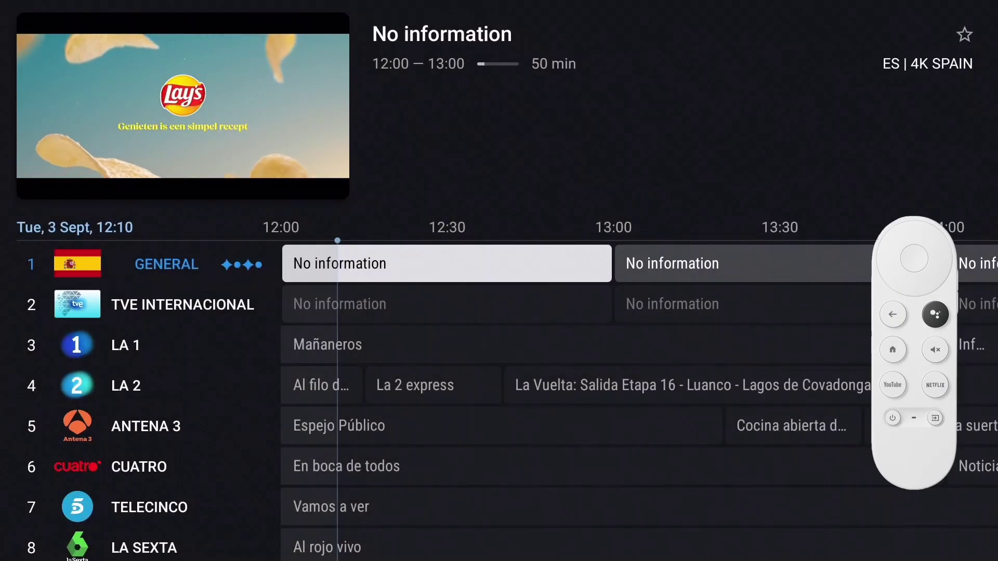
pyautogui.press('Left')
pyautogui.press('Up')
pyautogui.press('Up')
pyautogui.press('Up')
pyautogui.press('Up')
pyautogui.press('Up')
pyautogui.press('Right')
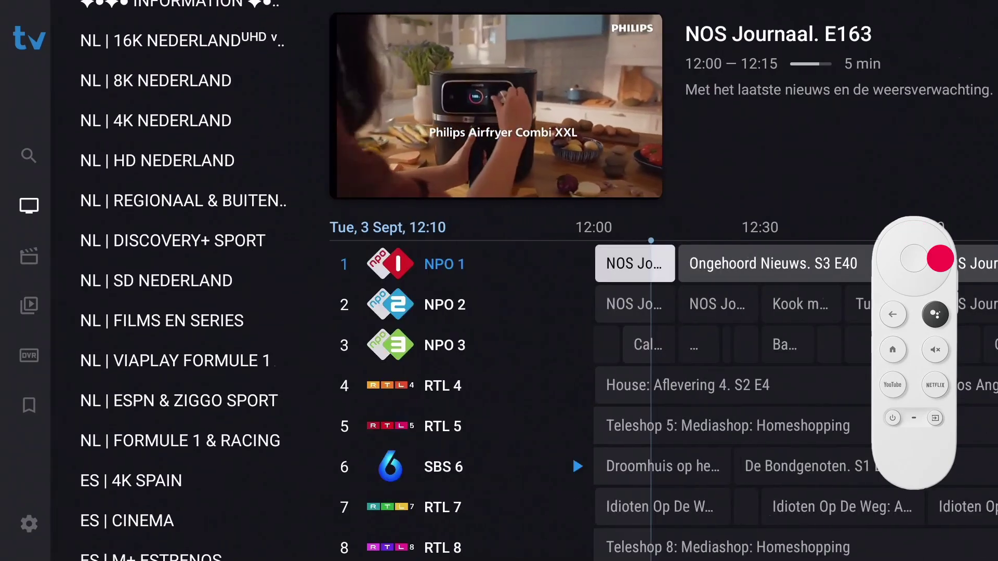